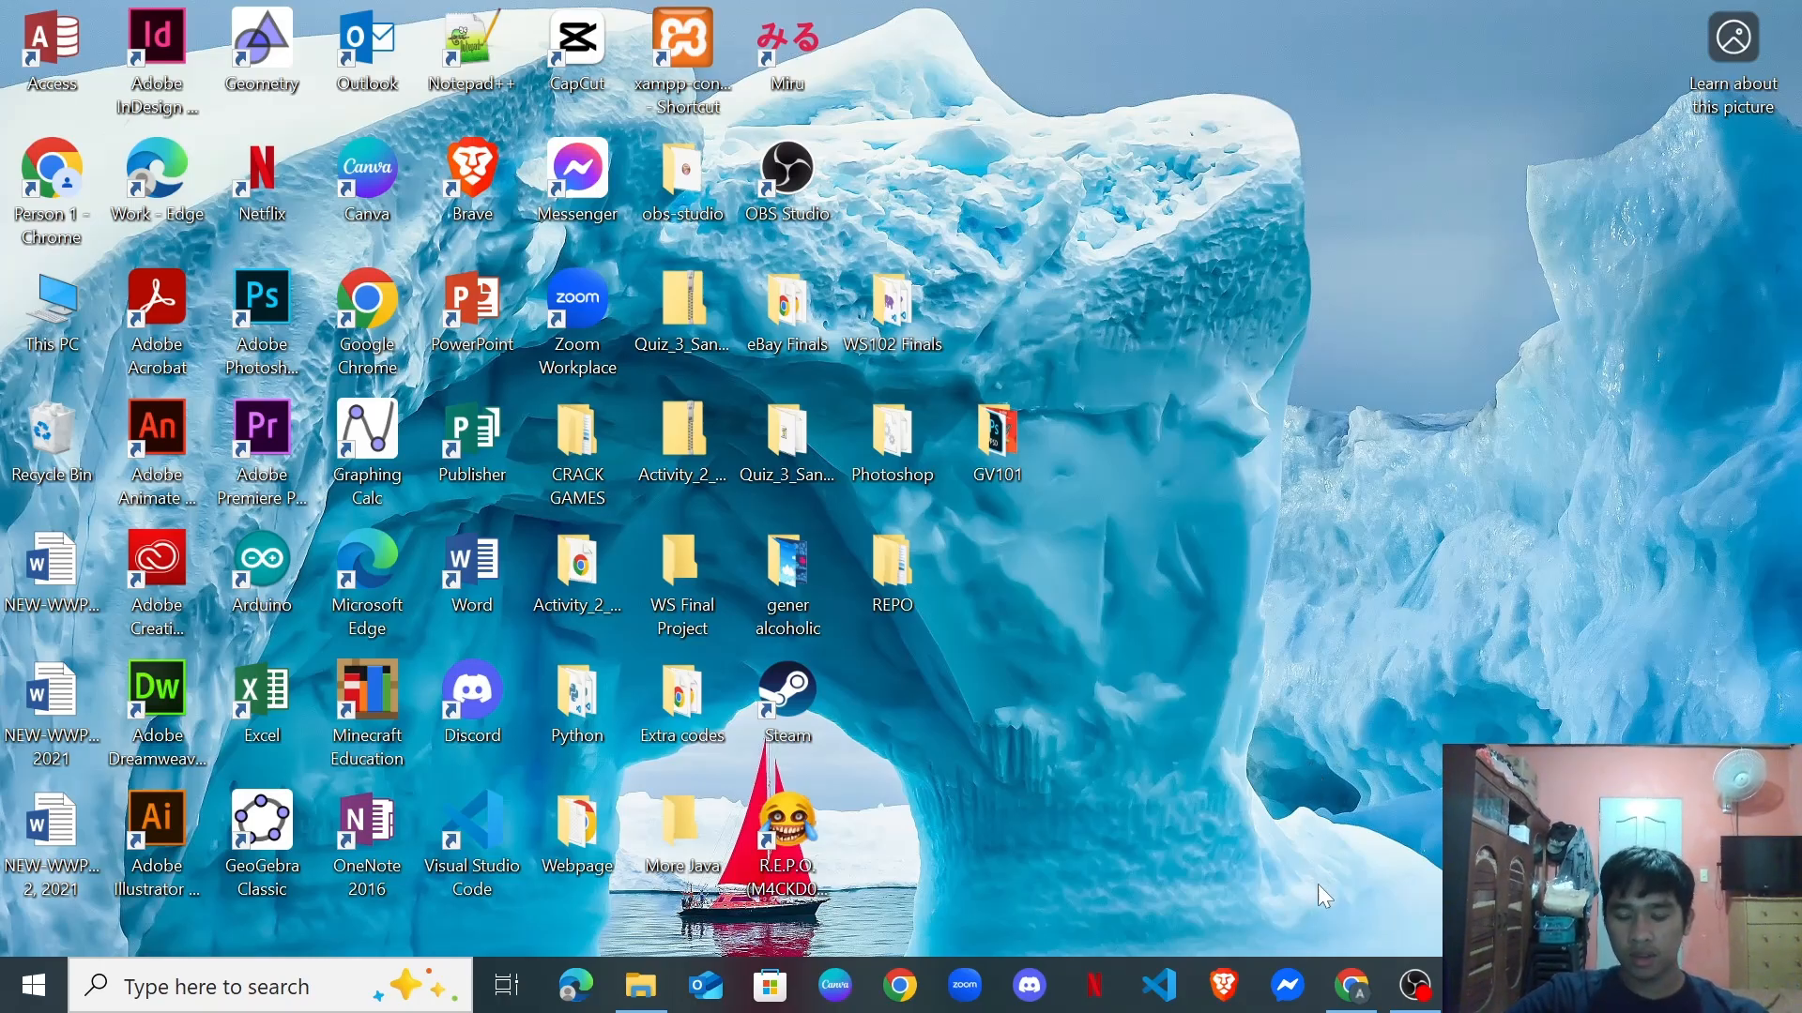
Restore Chrome to show the Google results for 'virtualbox download'.
{"action": "left_click", "coordinate": [1363, 998]}
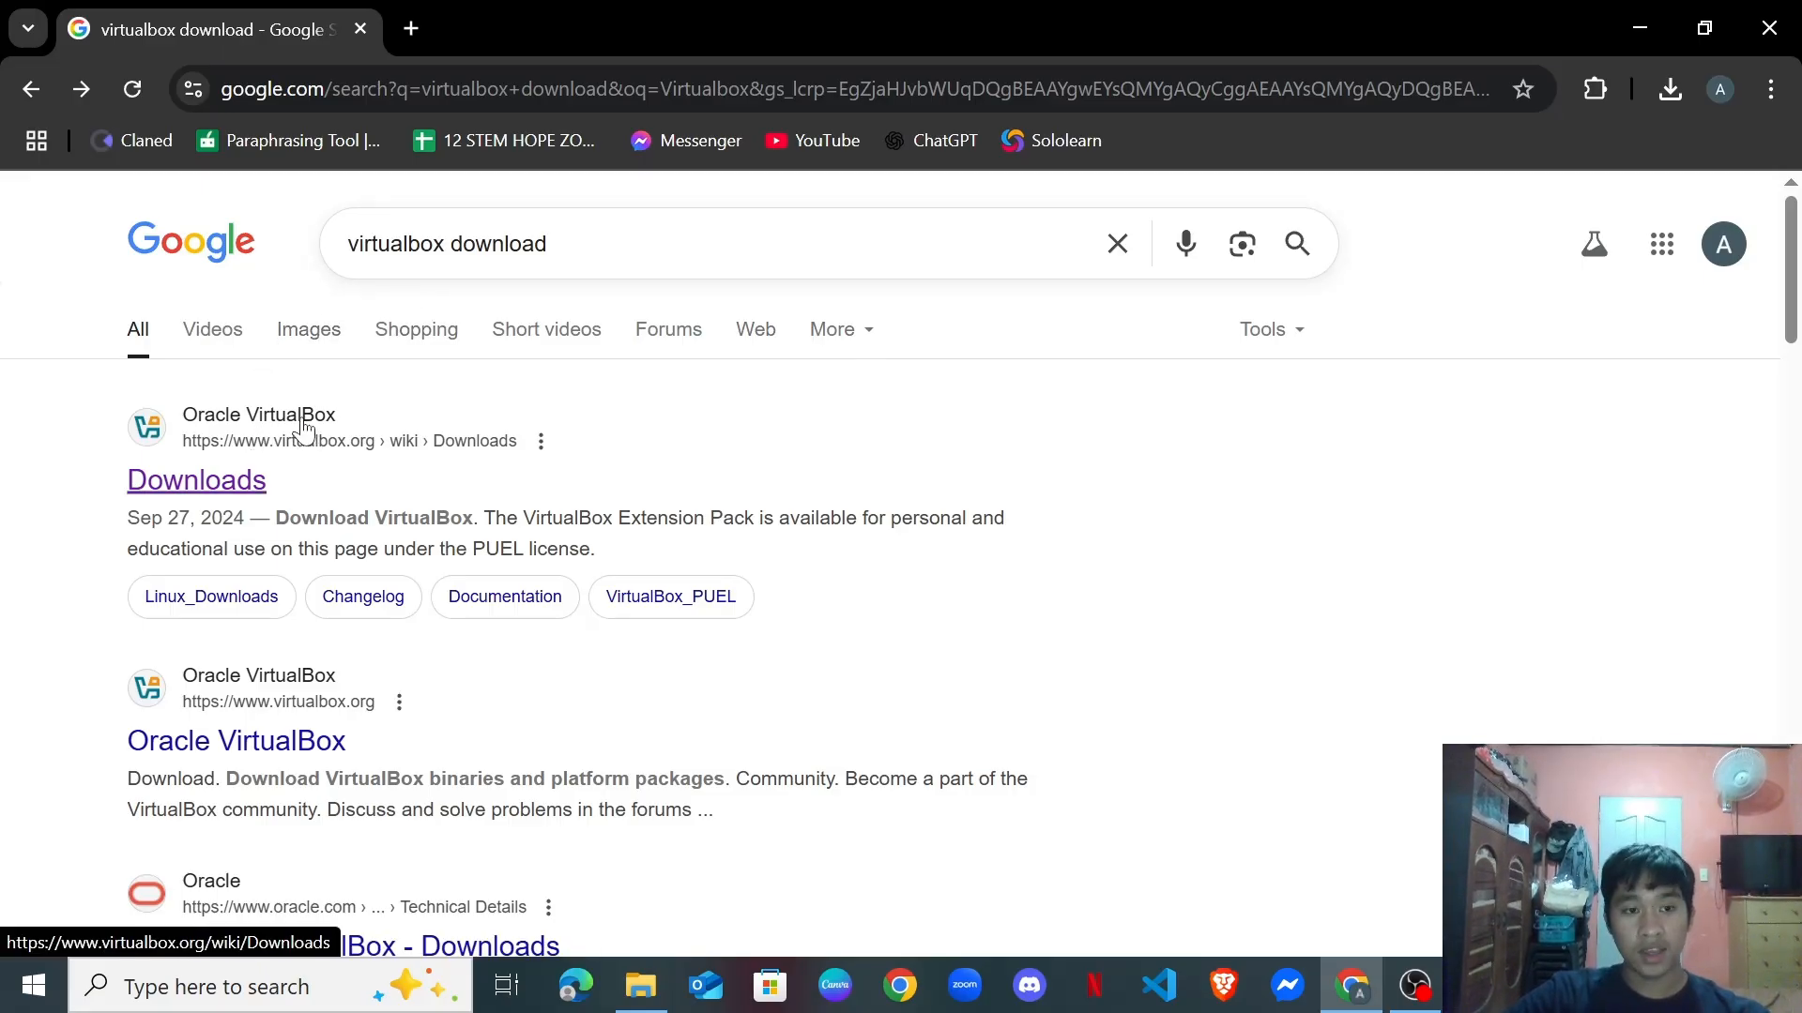
Open the virtualbox.org Downloads result and browse the VirtualBox 7.2.0 platform packages.
{"action": "left_click", "coordinate": [230, 485]}
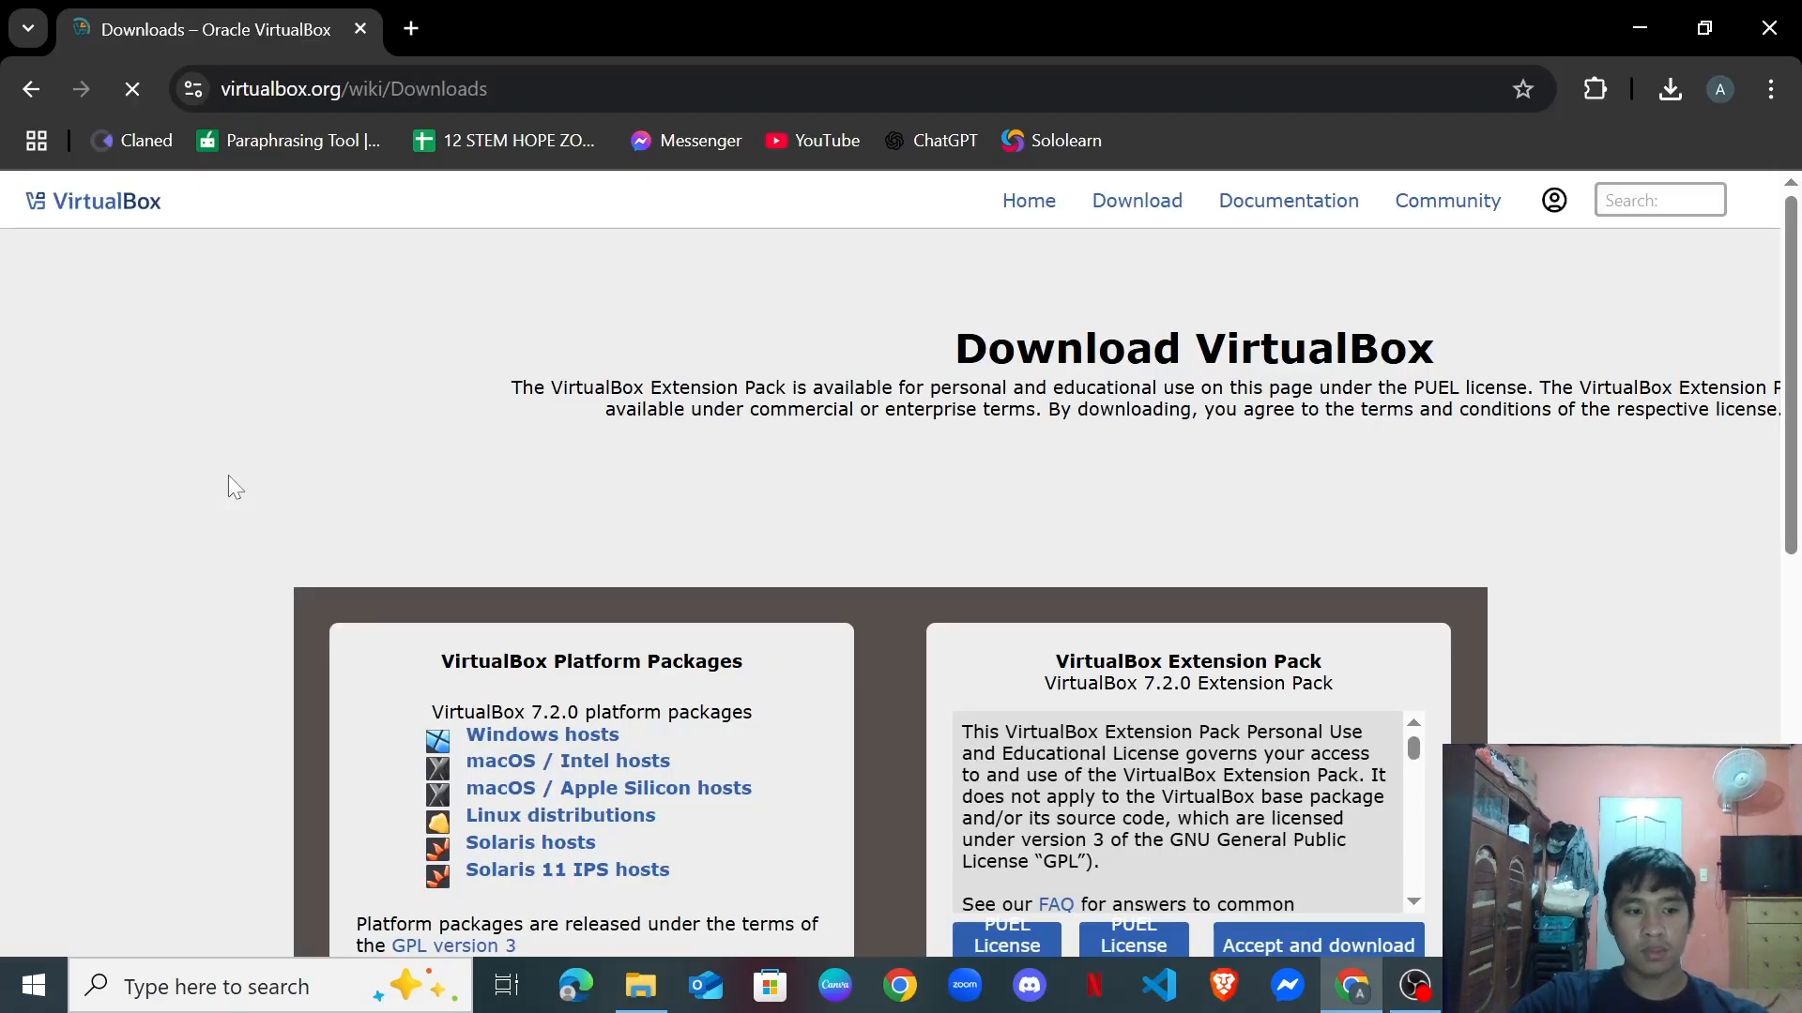
{"action": "scroll", "coordinate": [1014, 519], "scroll_direction": "down", "scroll_amount": 4}
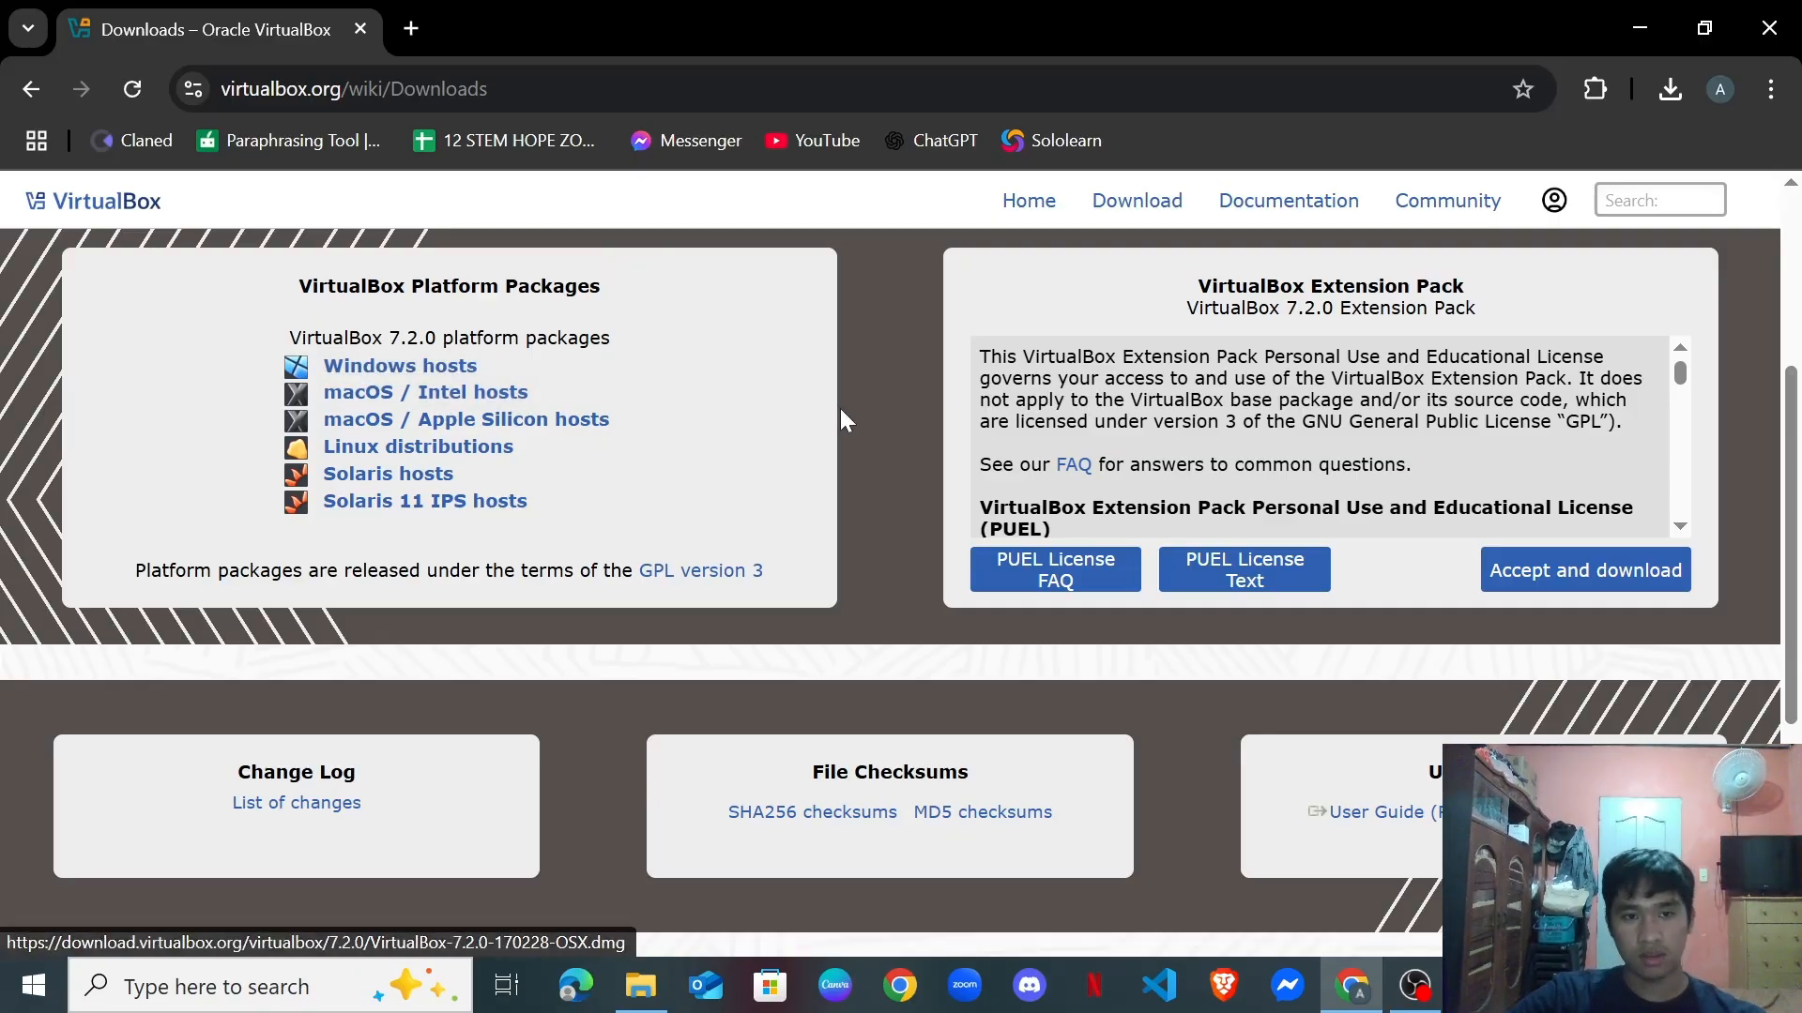
{"action": "scroll", "coordinate": [865, 422], "scroll_direction": "up", "scroll_amount": 4}
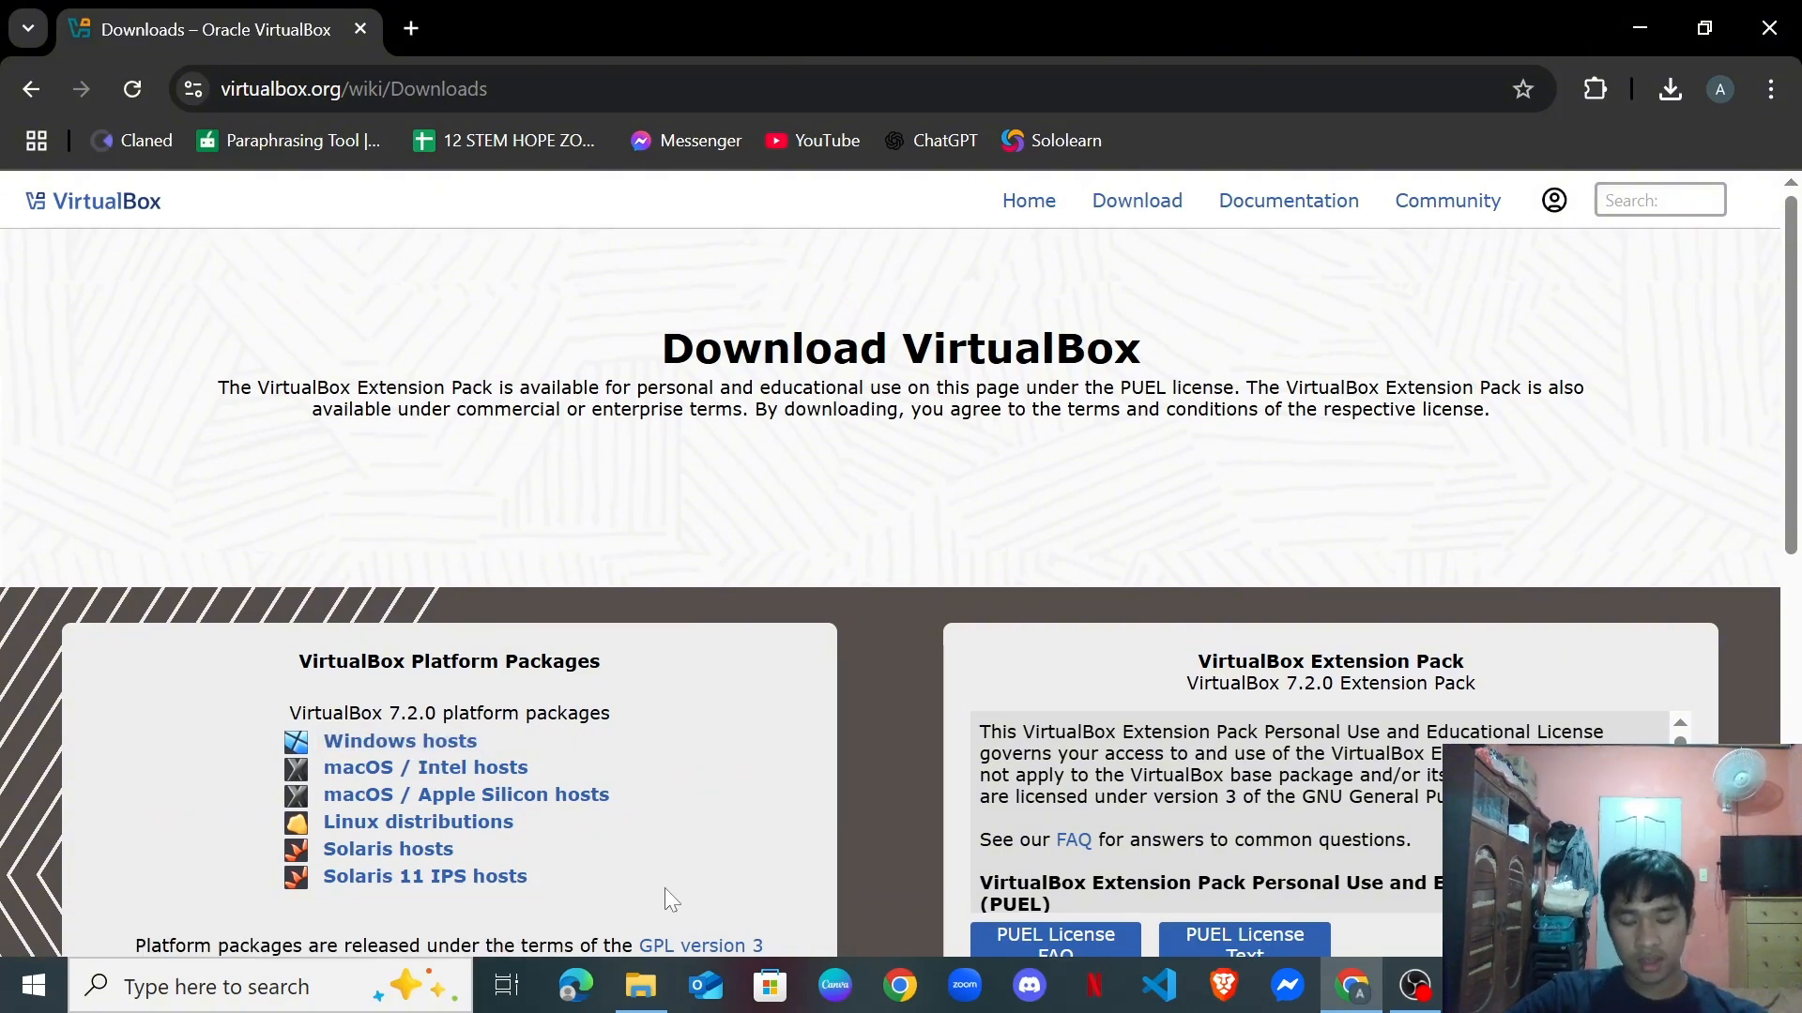
Run the VirtualBox-7.2.0-170228-Win installer from the Downloads folder in File Explorer.
{"action": "left_click", "coordinate": [637, 992]}
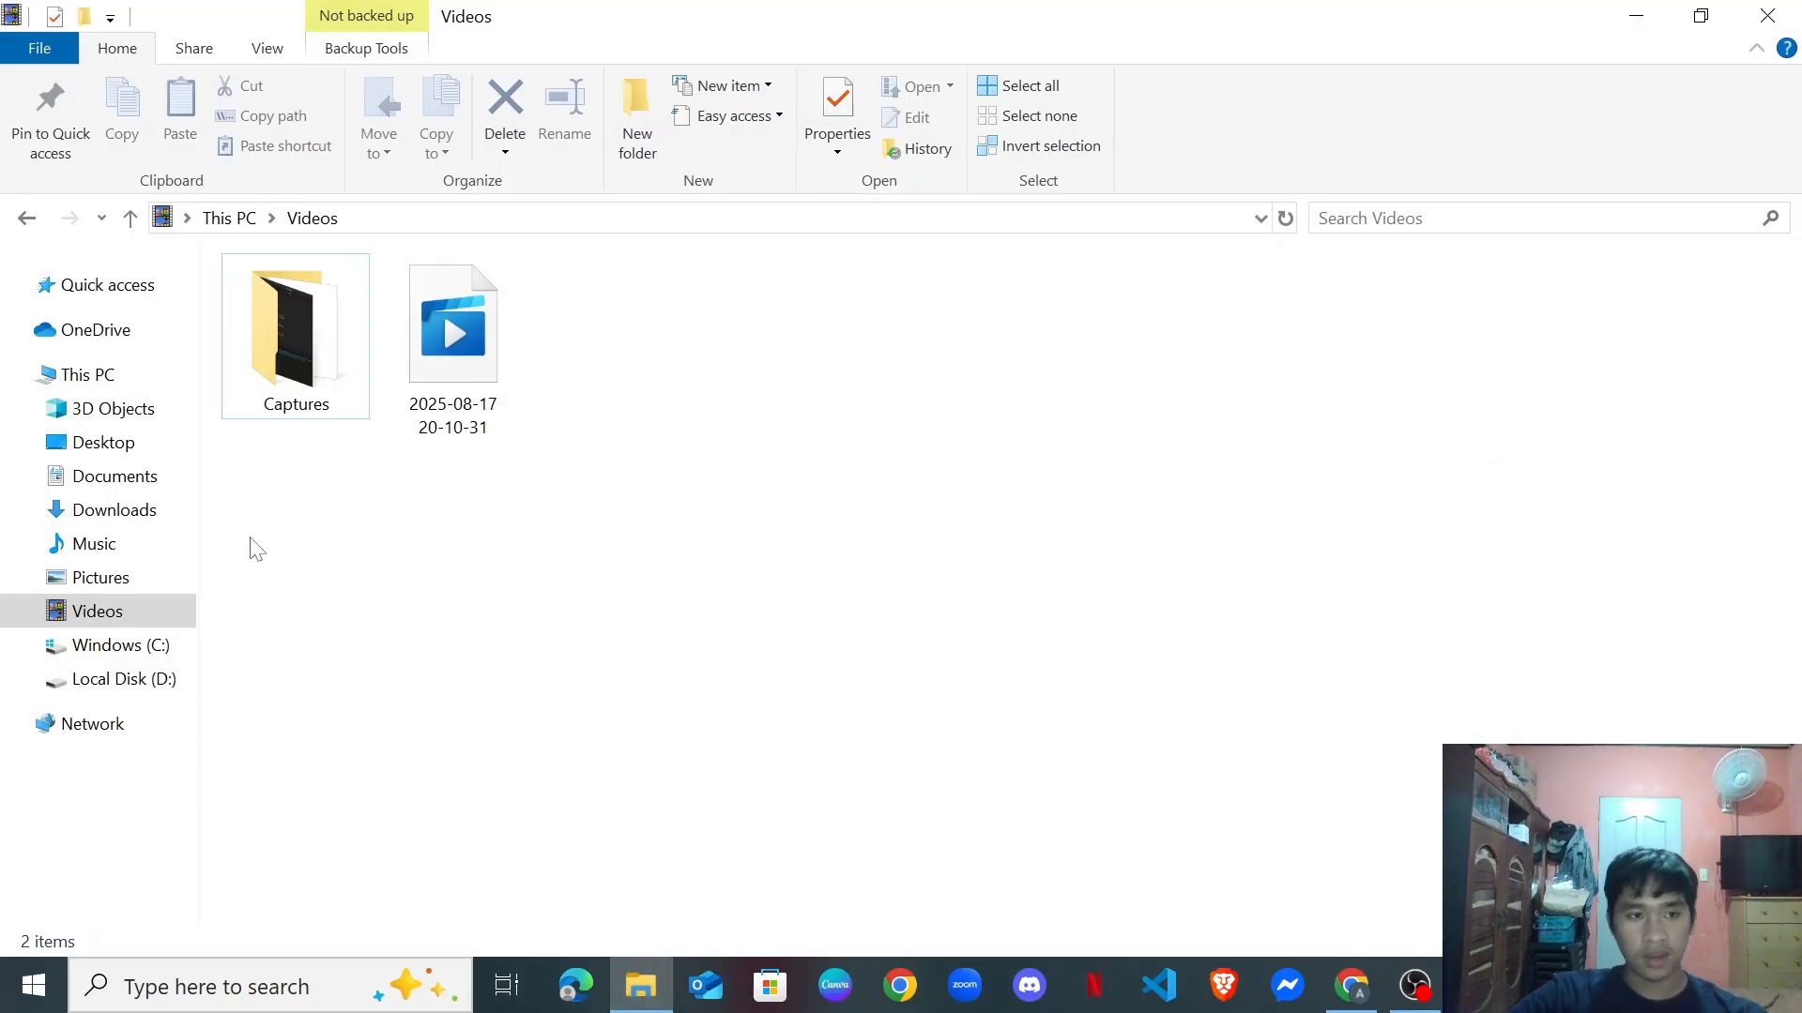
{"action": "left_click", "coordinate": [123, 512]}
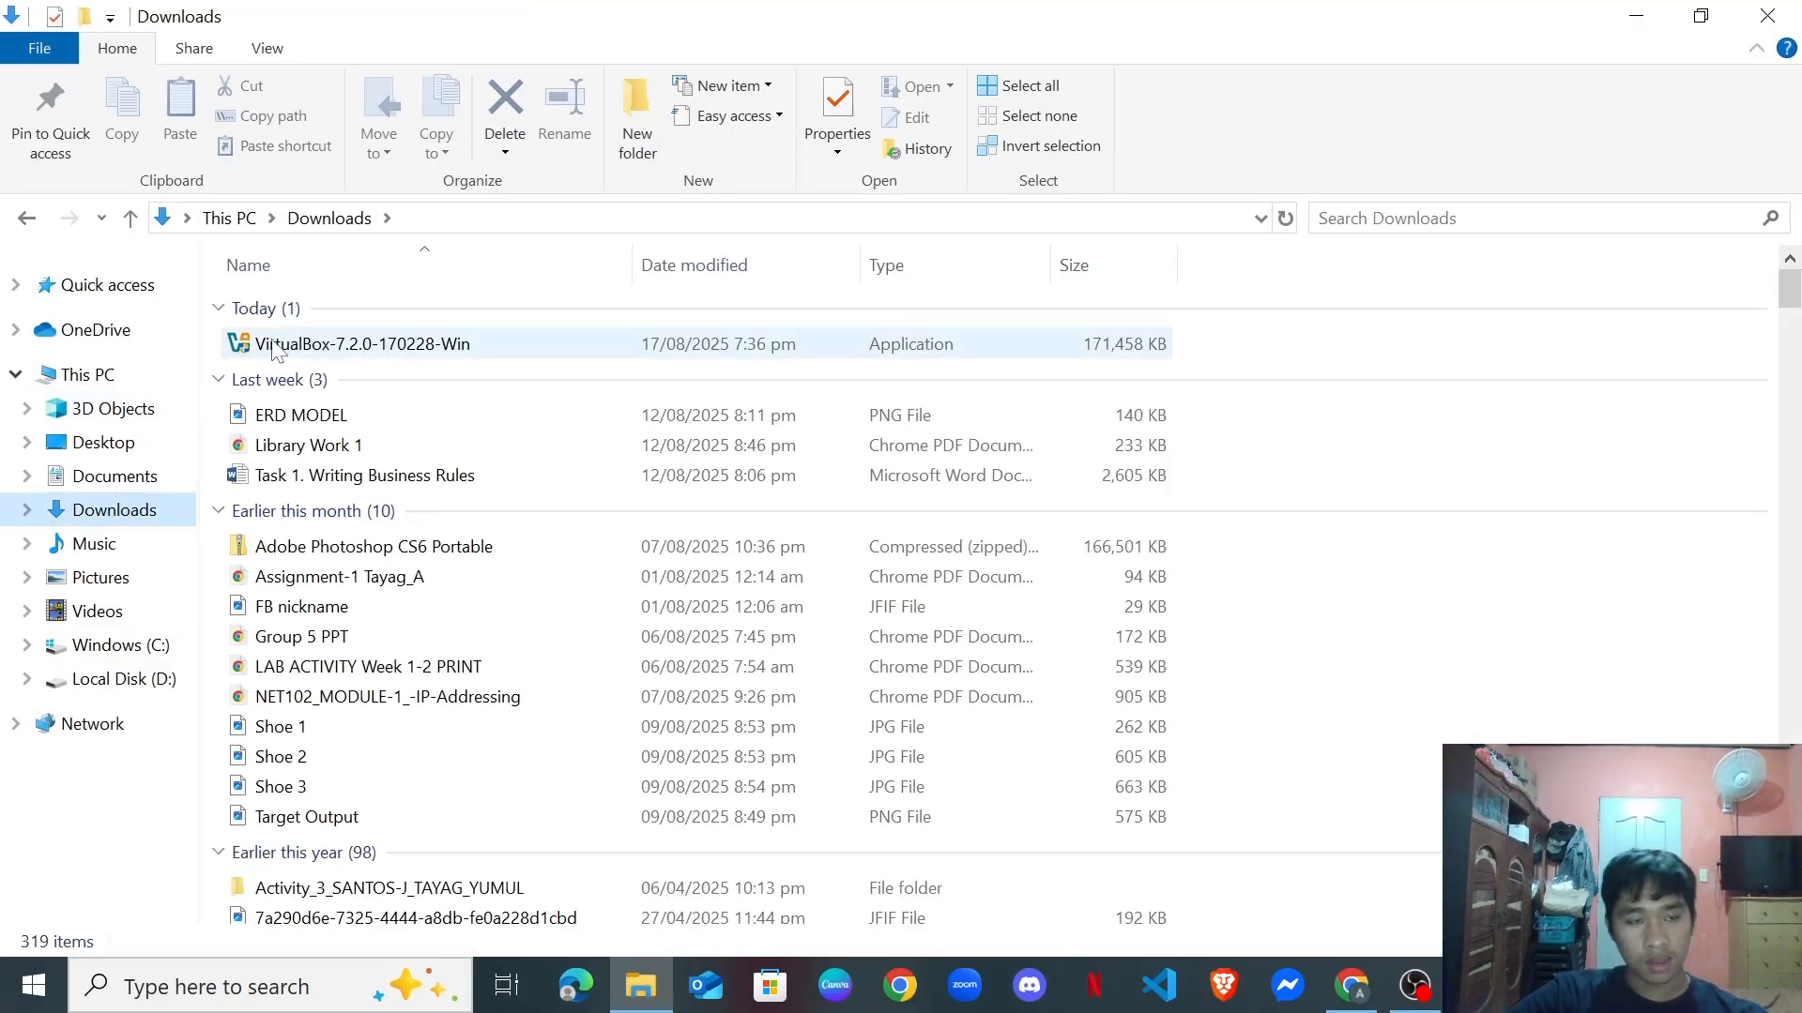
{"action": "double_click", "coordinate": [389, 339]}
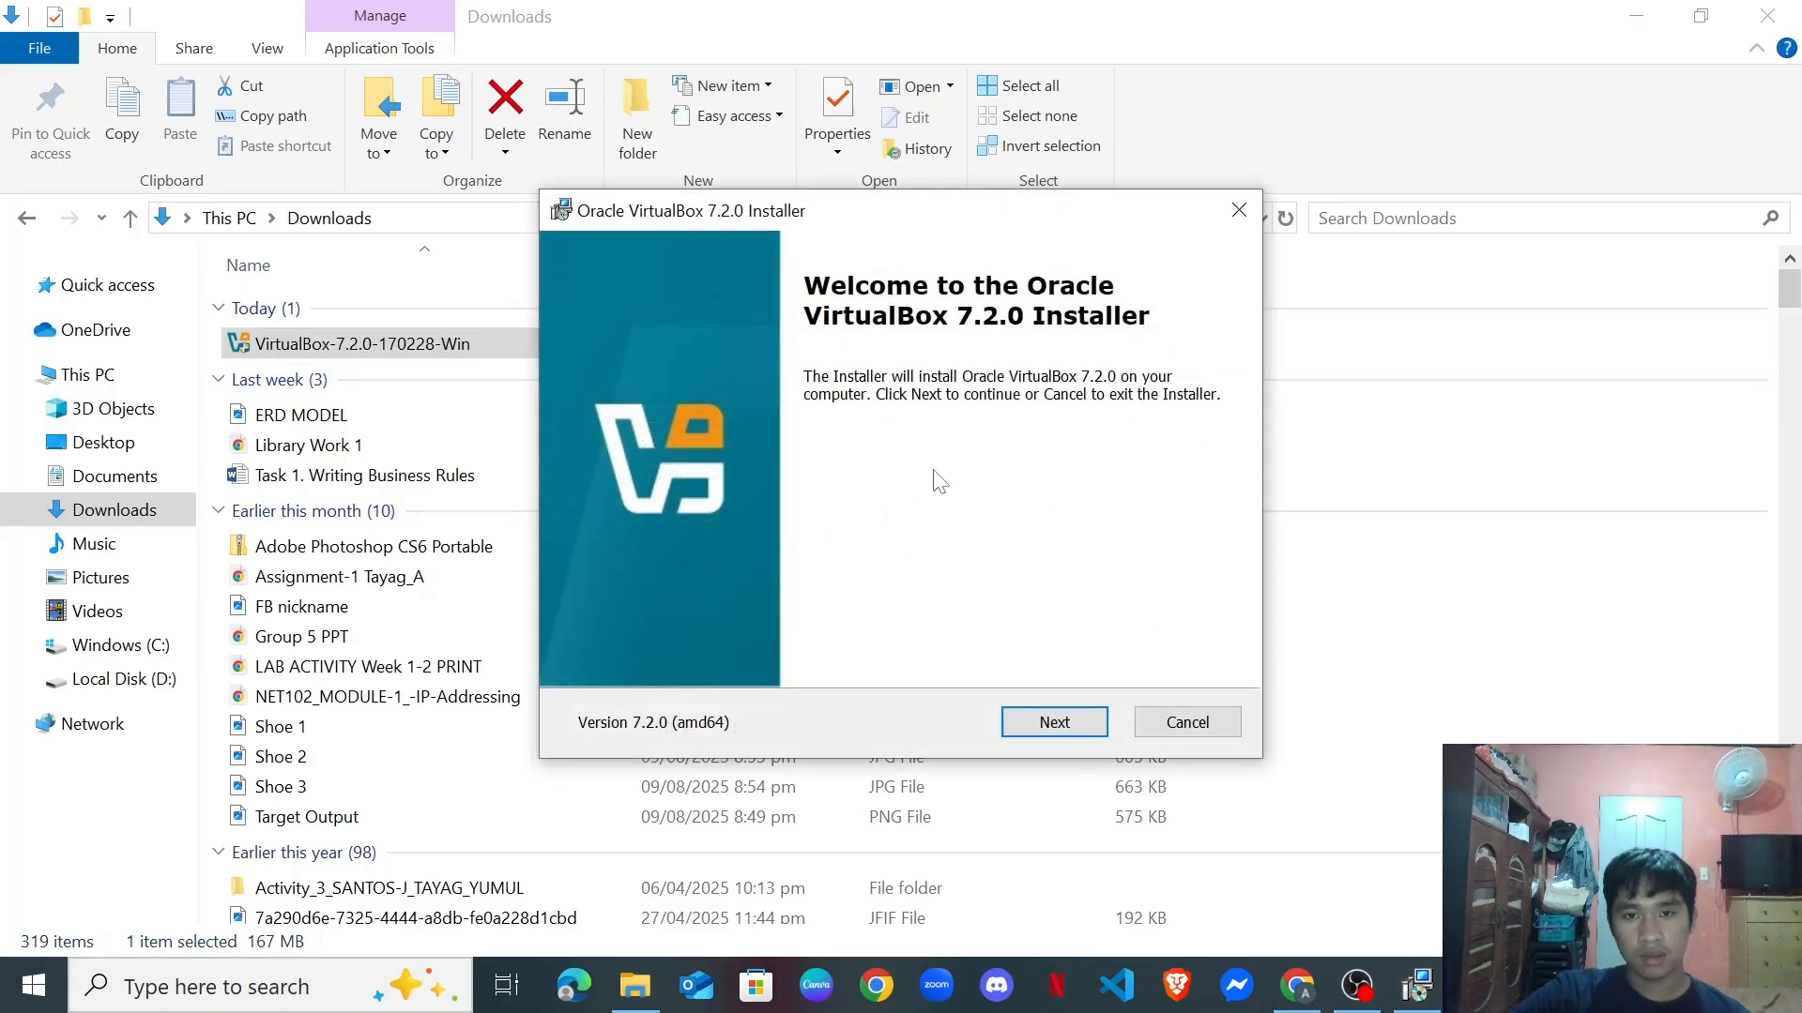
Accept the VirtualBox license agreement terms.
{"action": "left_click", "coordinate": [1054, 723]}
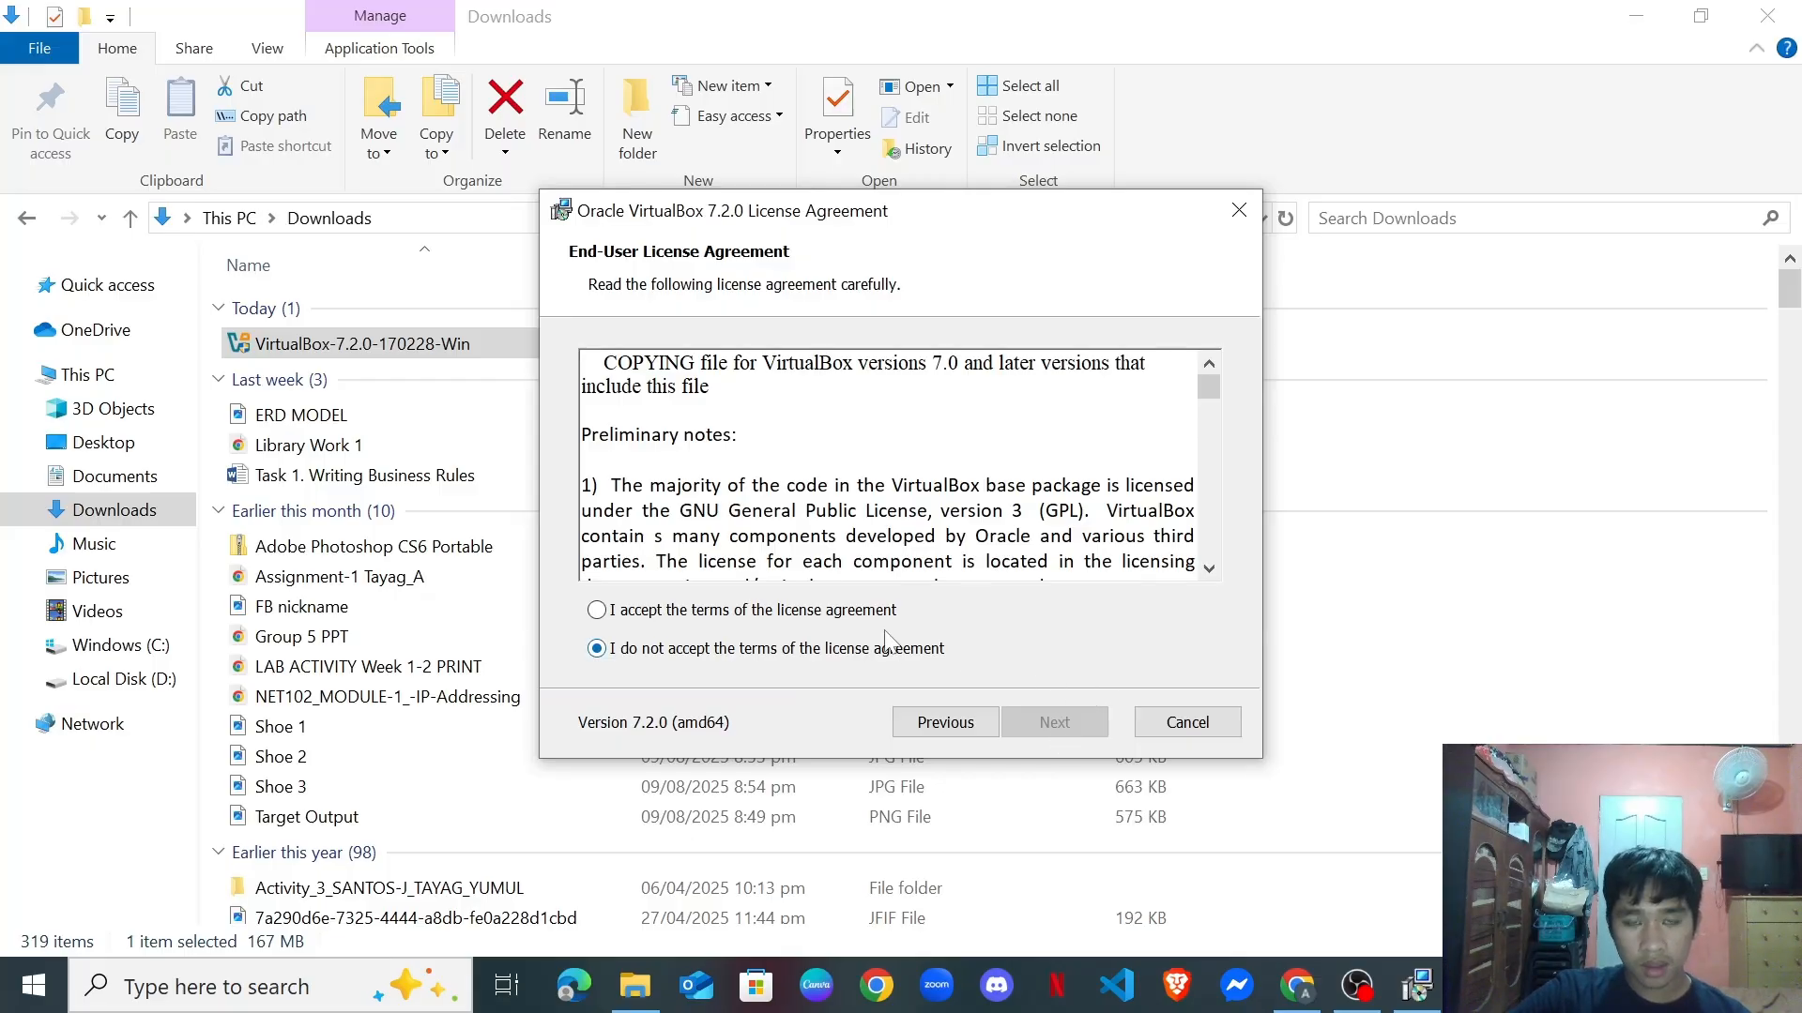
{"action": "left_click", "coordinate": [596, 611]}
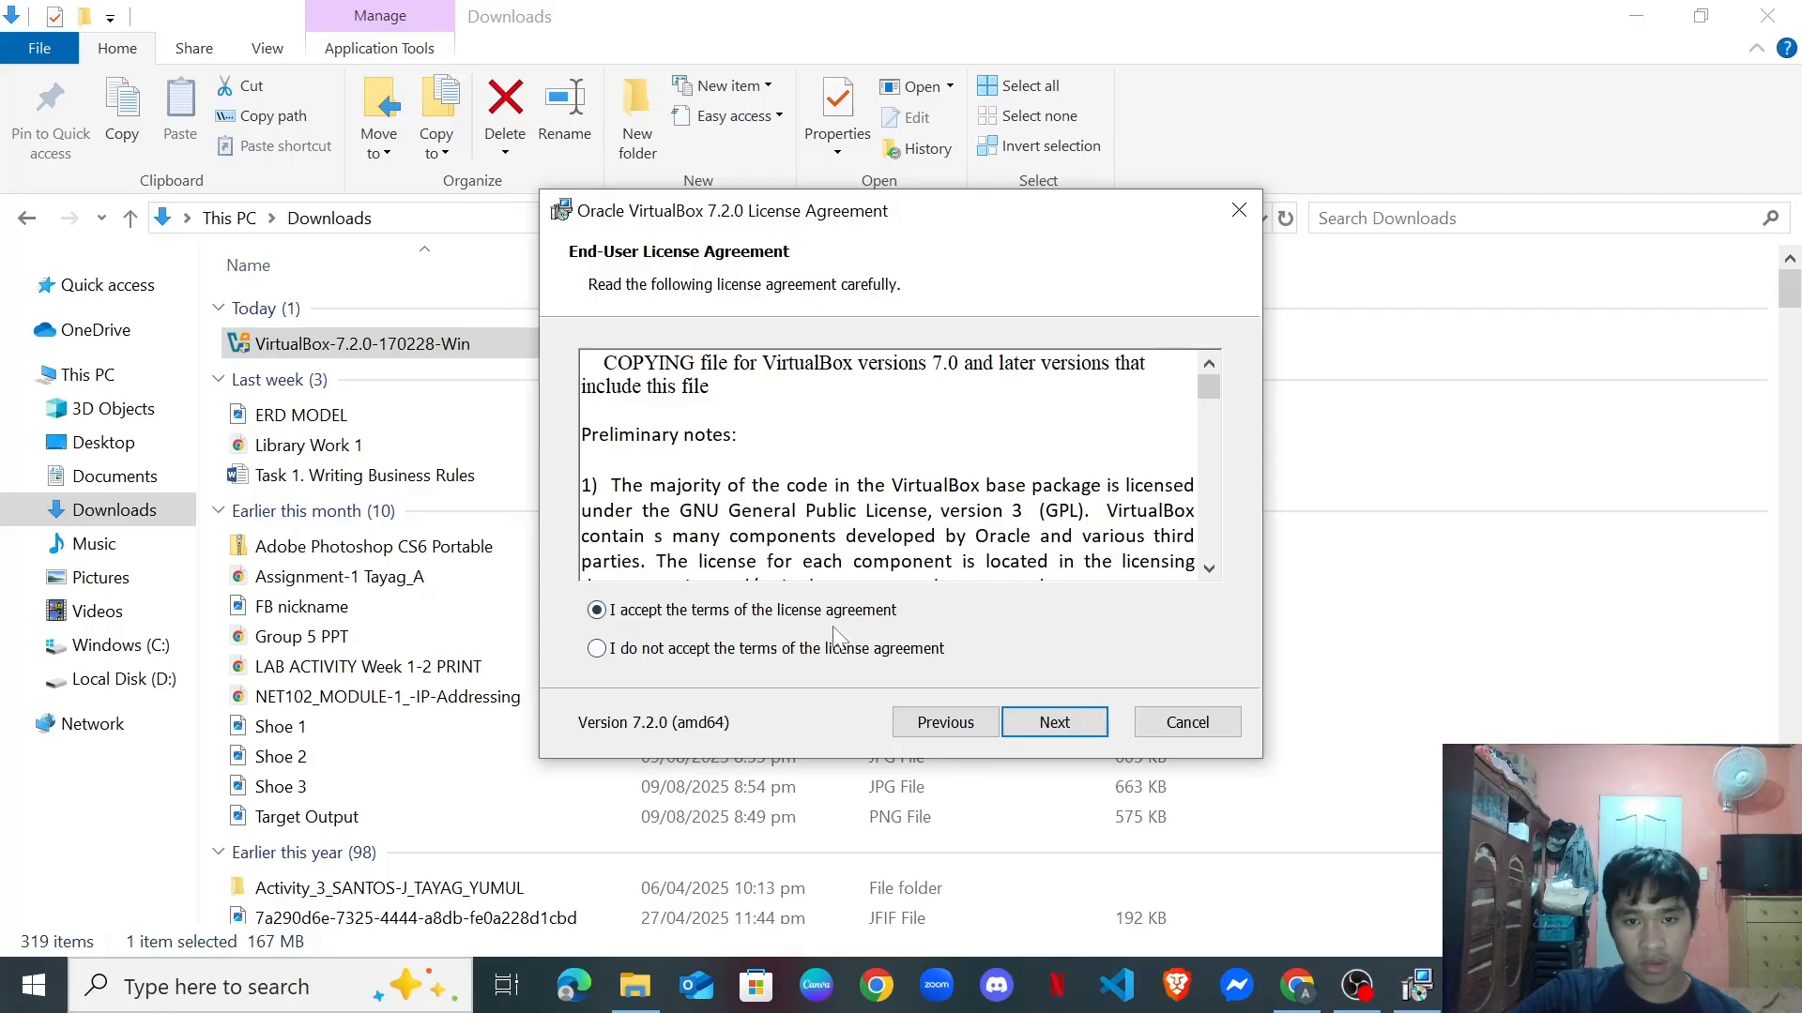
{"action": "left_click", "coordinate": [1059, 722]}
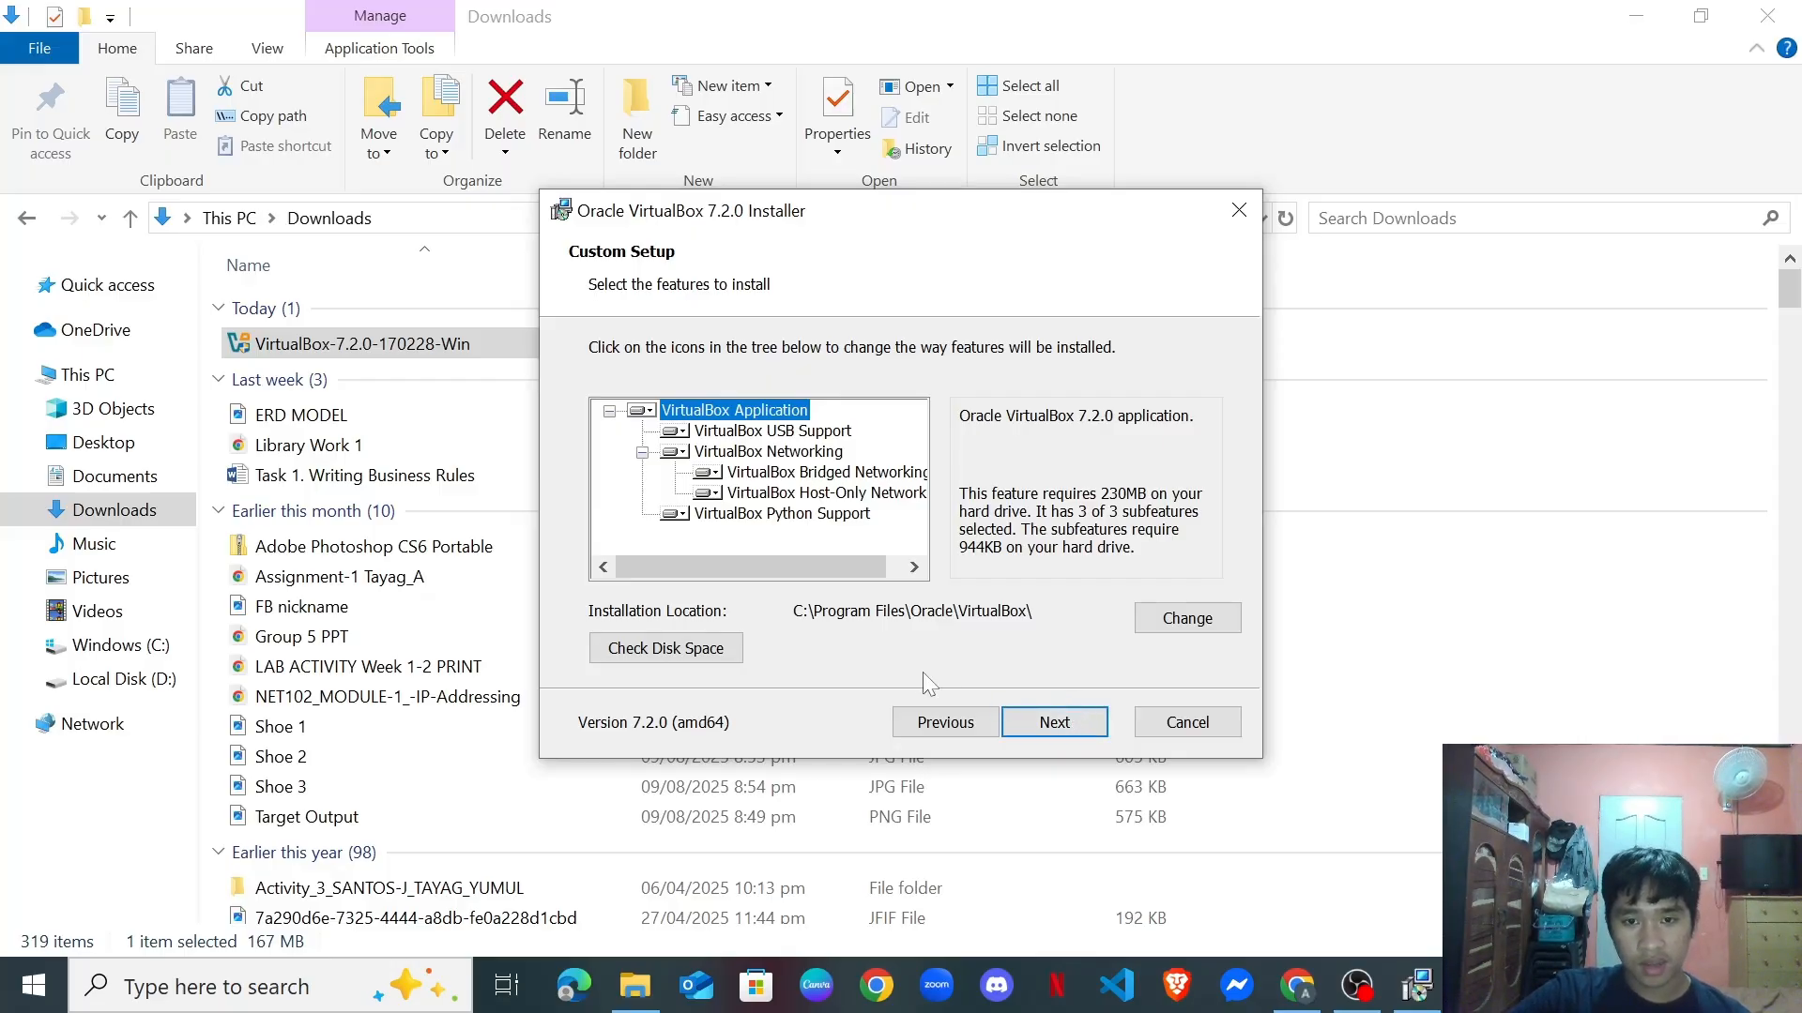
Keep default features and startup options, approving the network and missing Python dependency warnings.
{"action": "left_click", "coordinate": [1067, 731]}
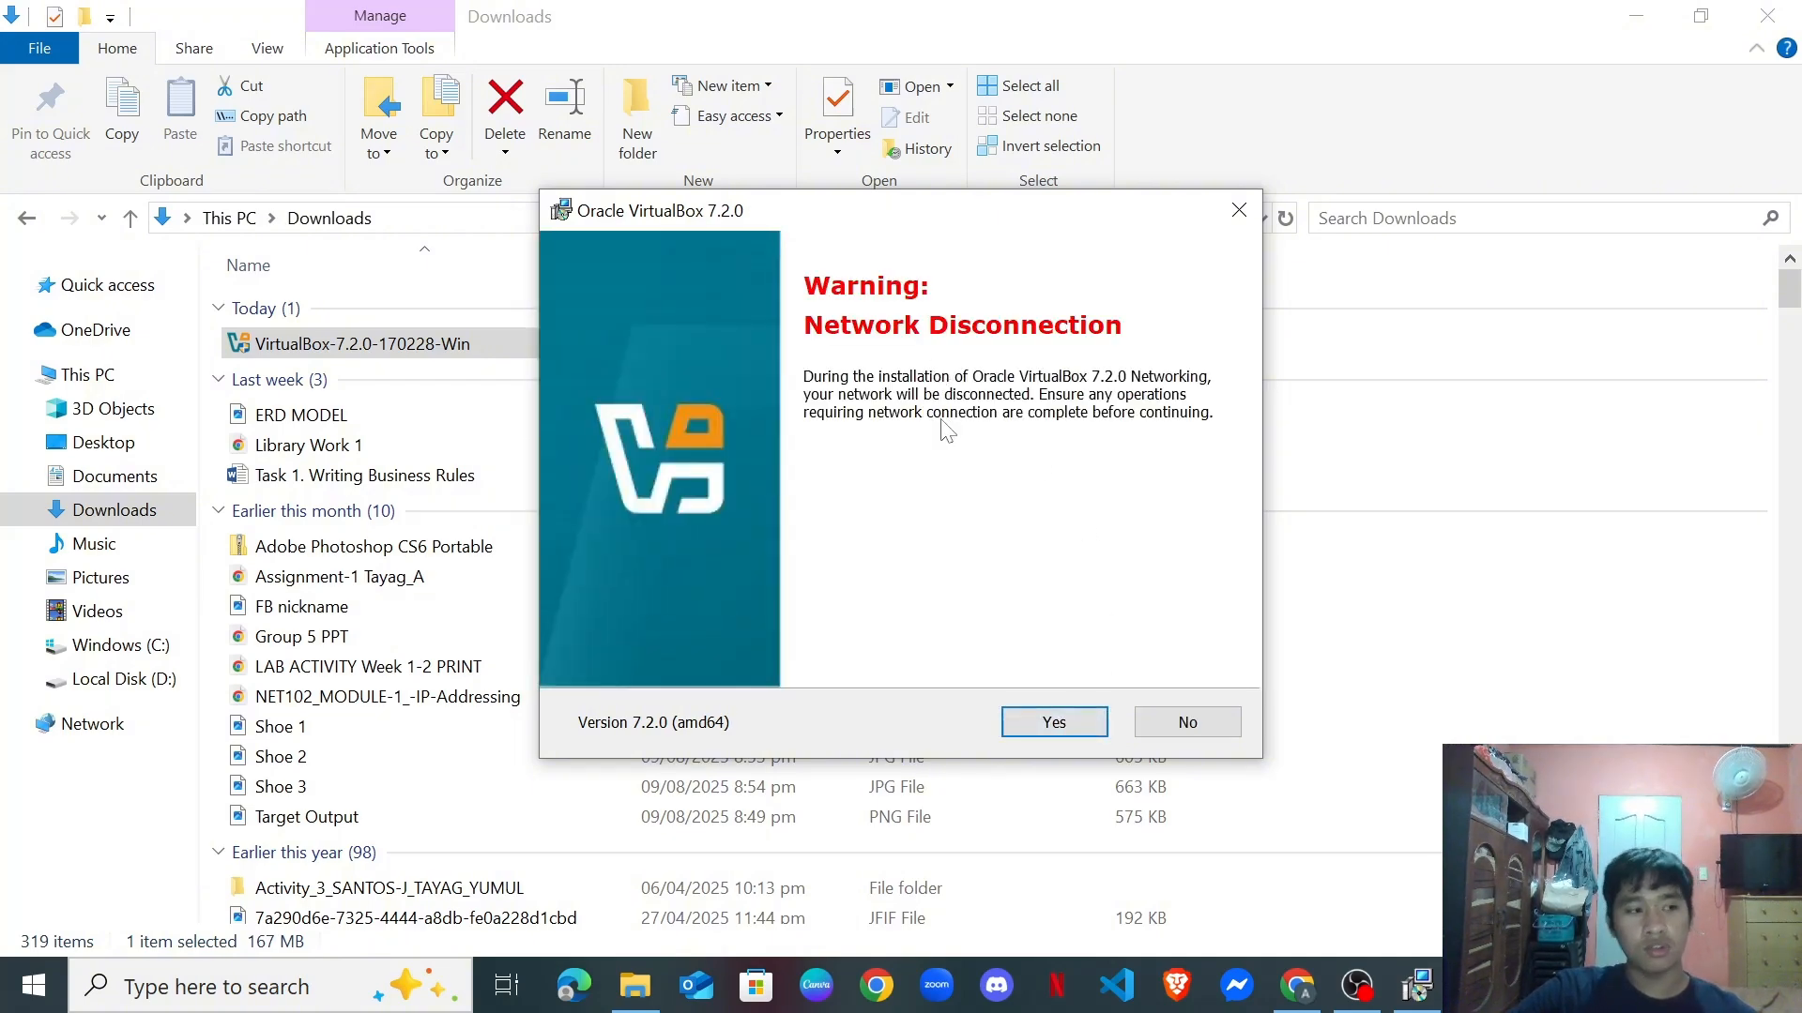
{"action": "left_click", "coordinate": [1054, 727]}
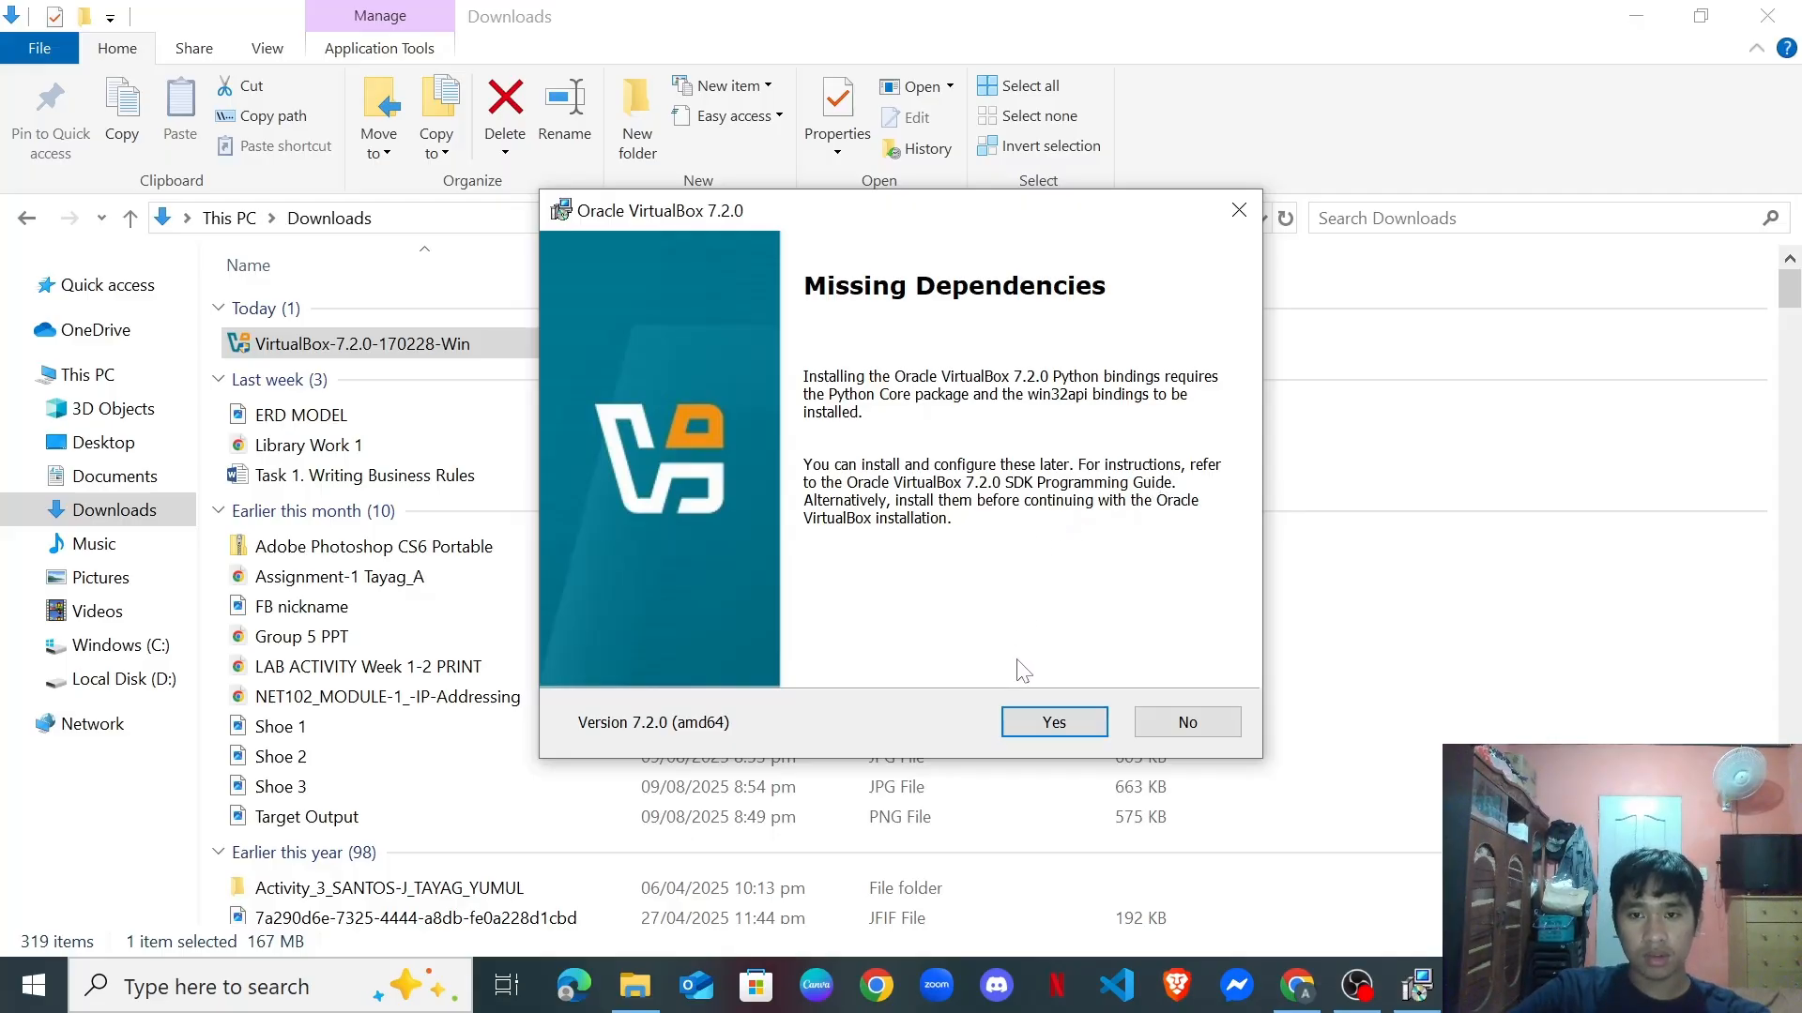
{"action": "left_click", "coordinate": [1054, 724]}
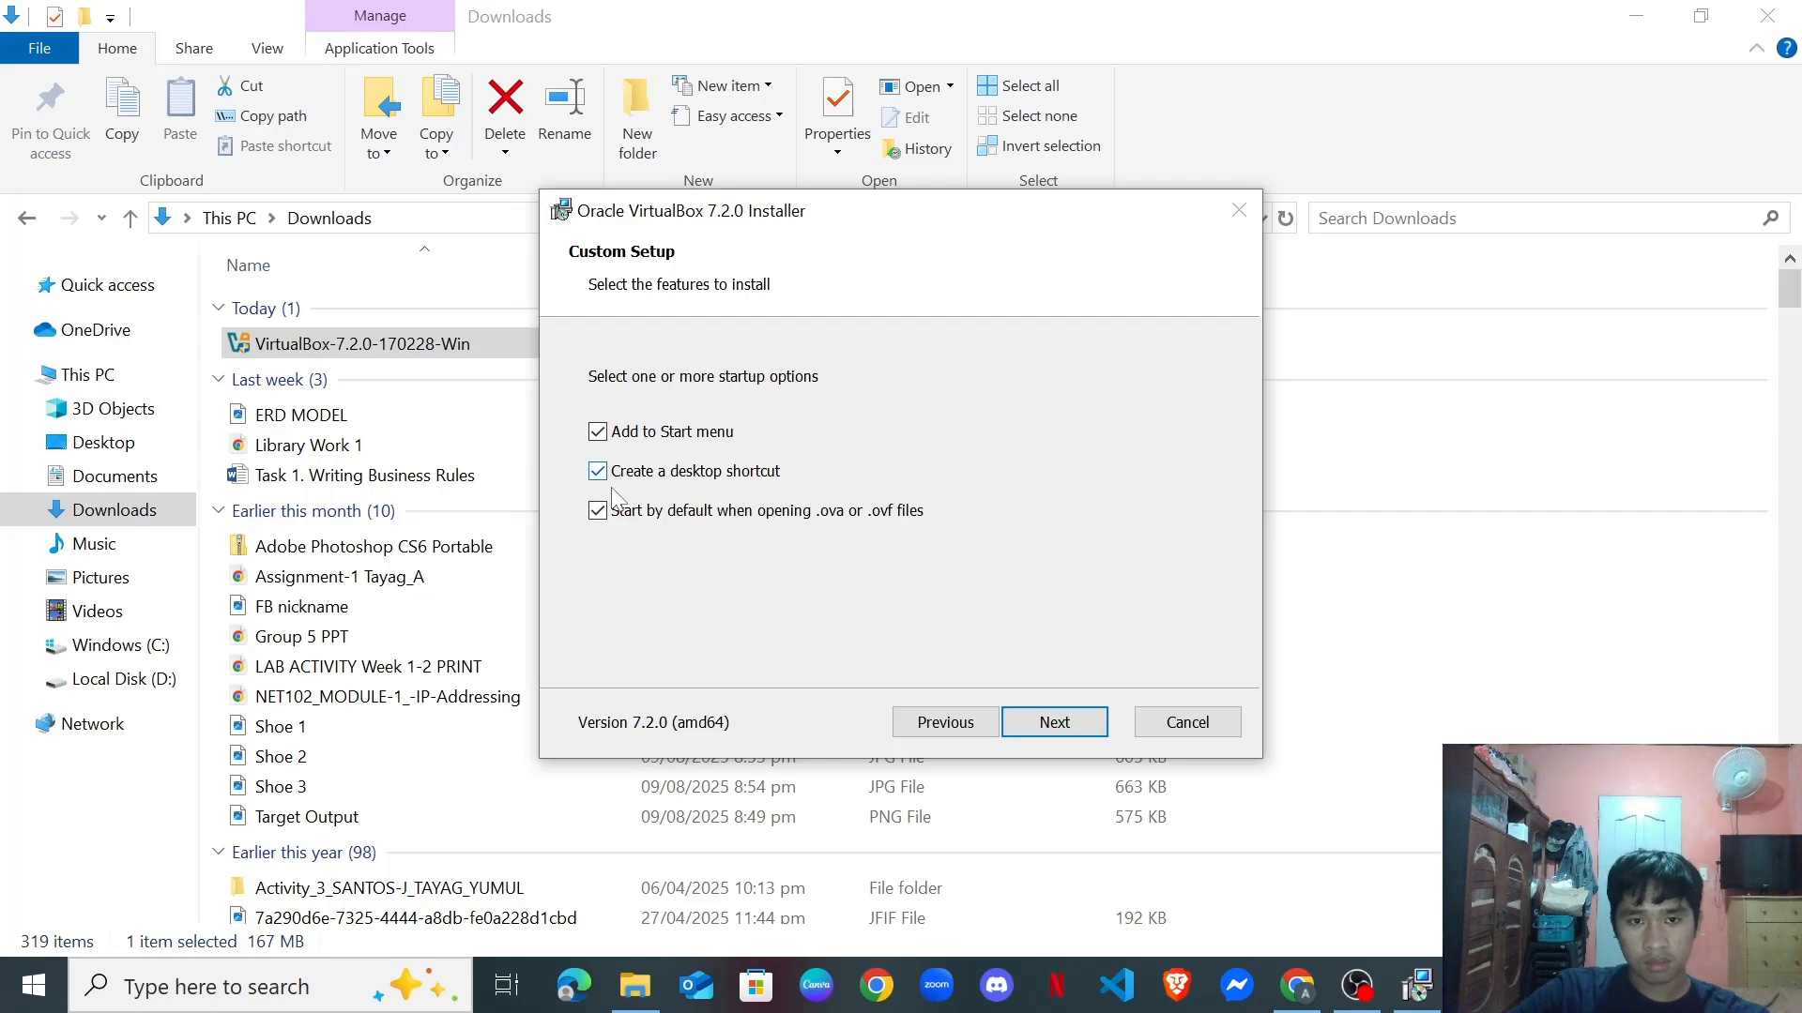
{"action": "left_click", "coordinate": [1055, 717]}
Install VirtualBox 7.2.0 and finish with 'Start Oracle VirtualBox 7.2.0' left checked.
{"action": "left_click", "coordinate": [1065, 730]}
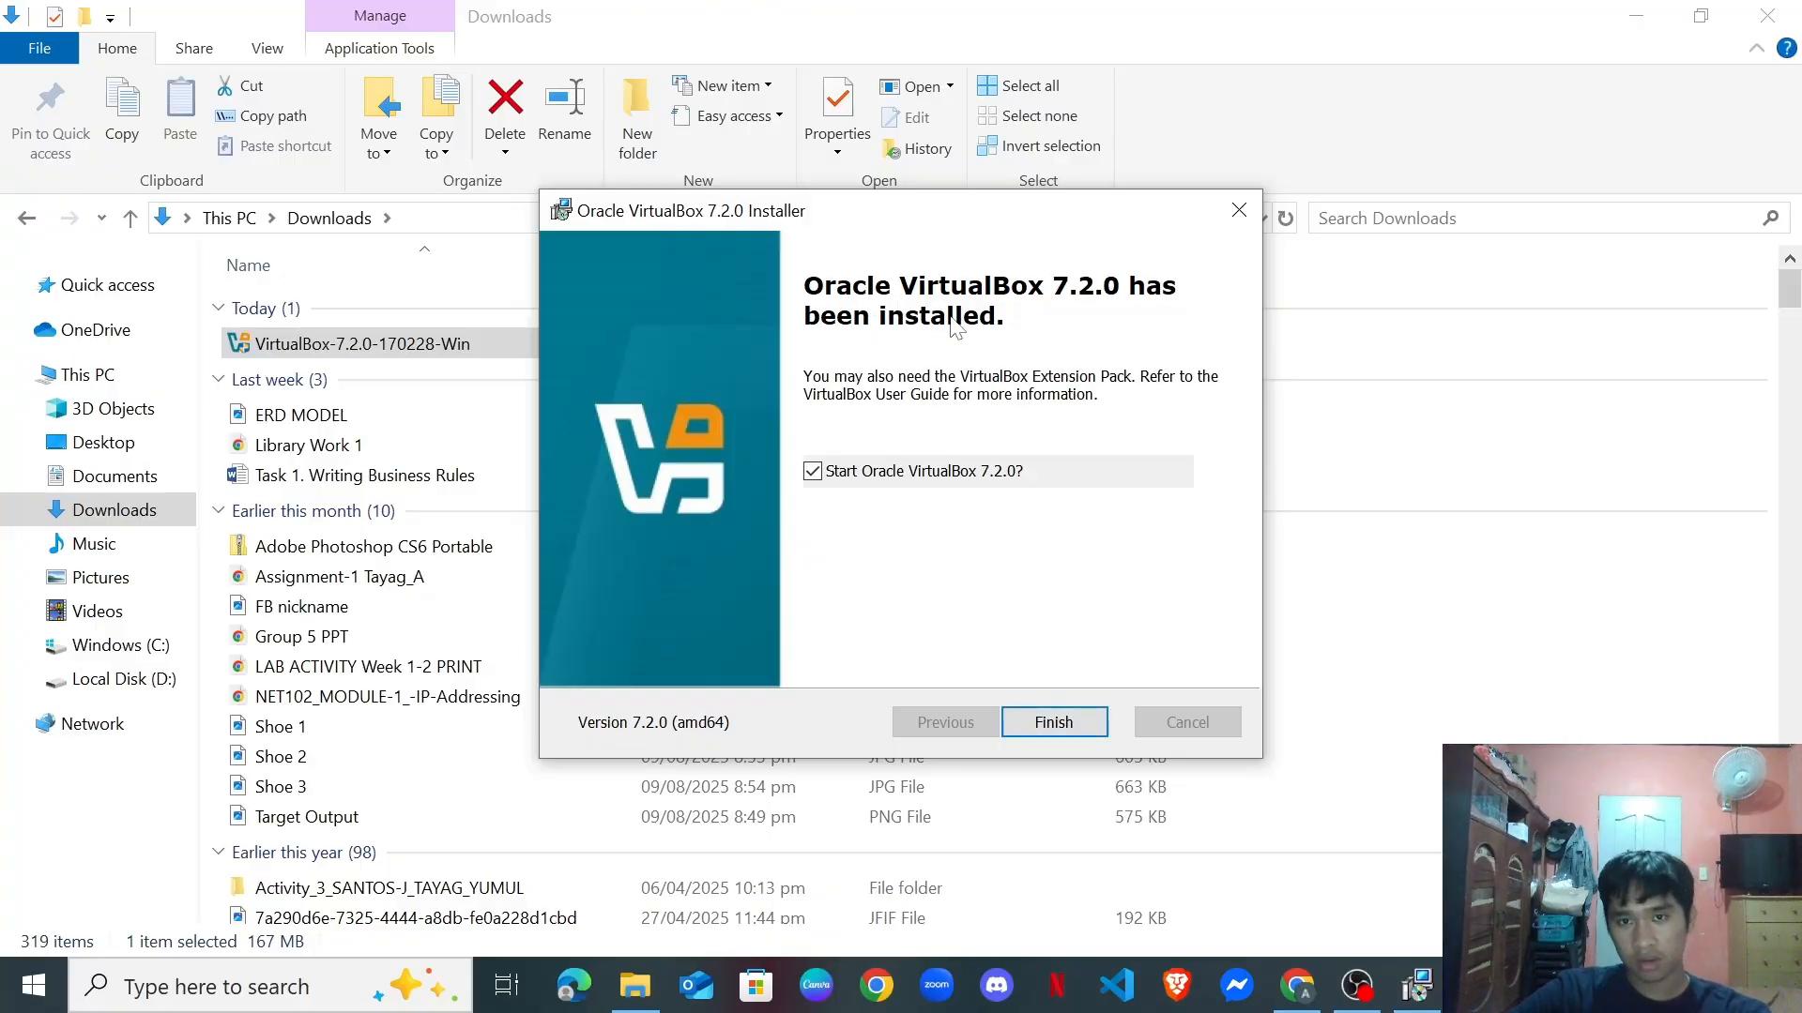
{"action": "left_click", "coordinate": [1053, 723]}
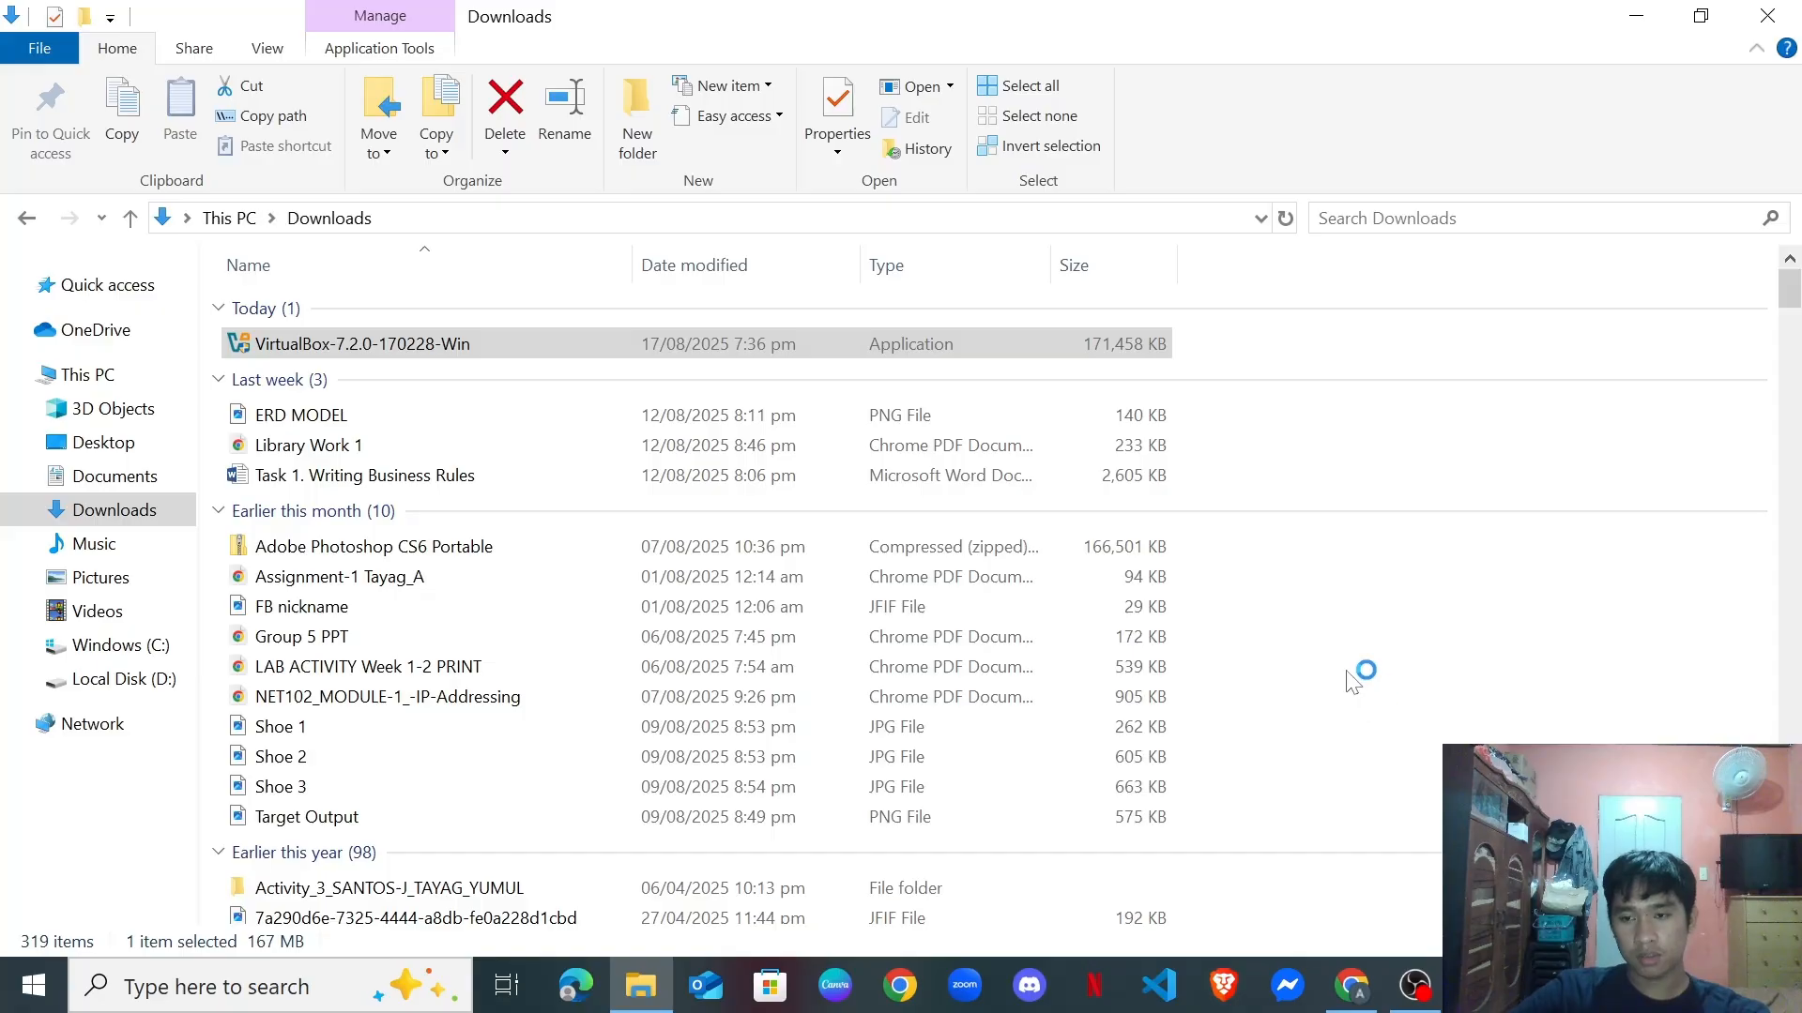
Clear the desktop, place the Oracle VirtualBox shortcut beside WS102 Finals, and launch it.
{"action": "left_click", "coordinate": [1632, 18]}
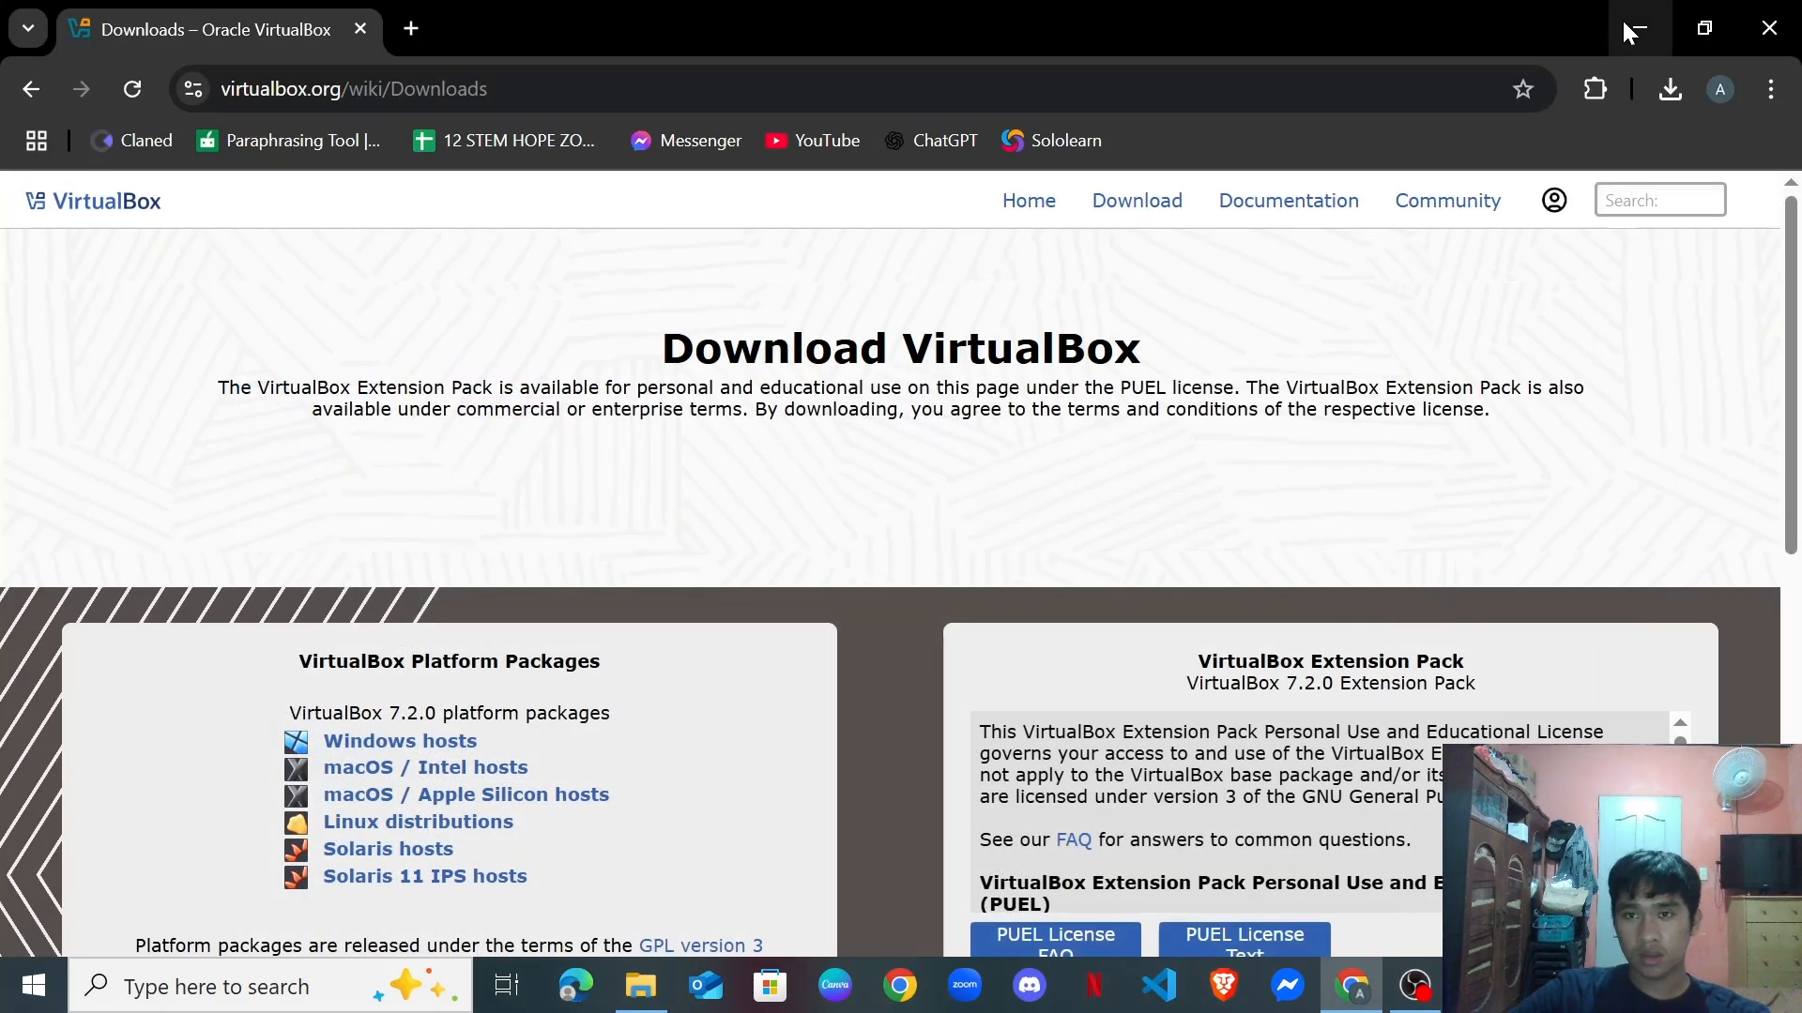
{"action": "left_click", "coordinate": [1633, 28]}
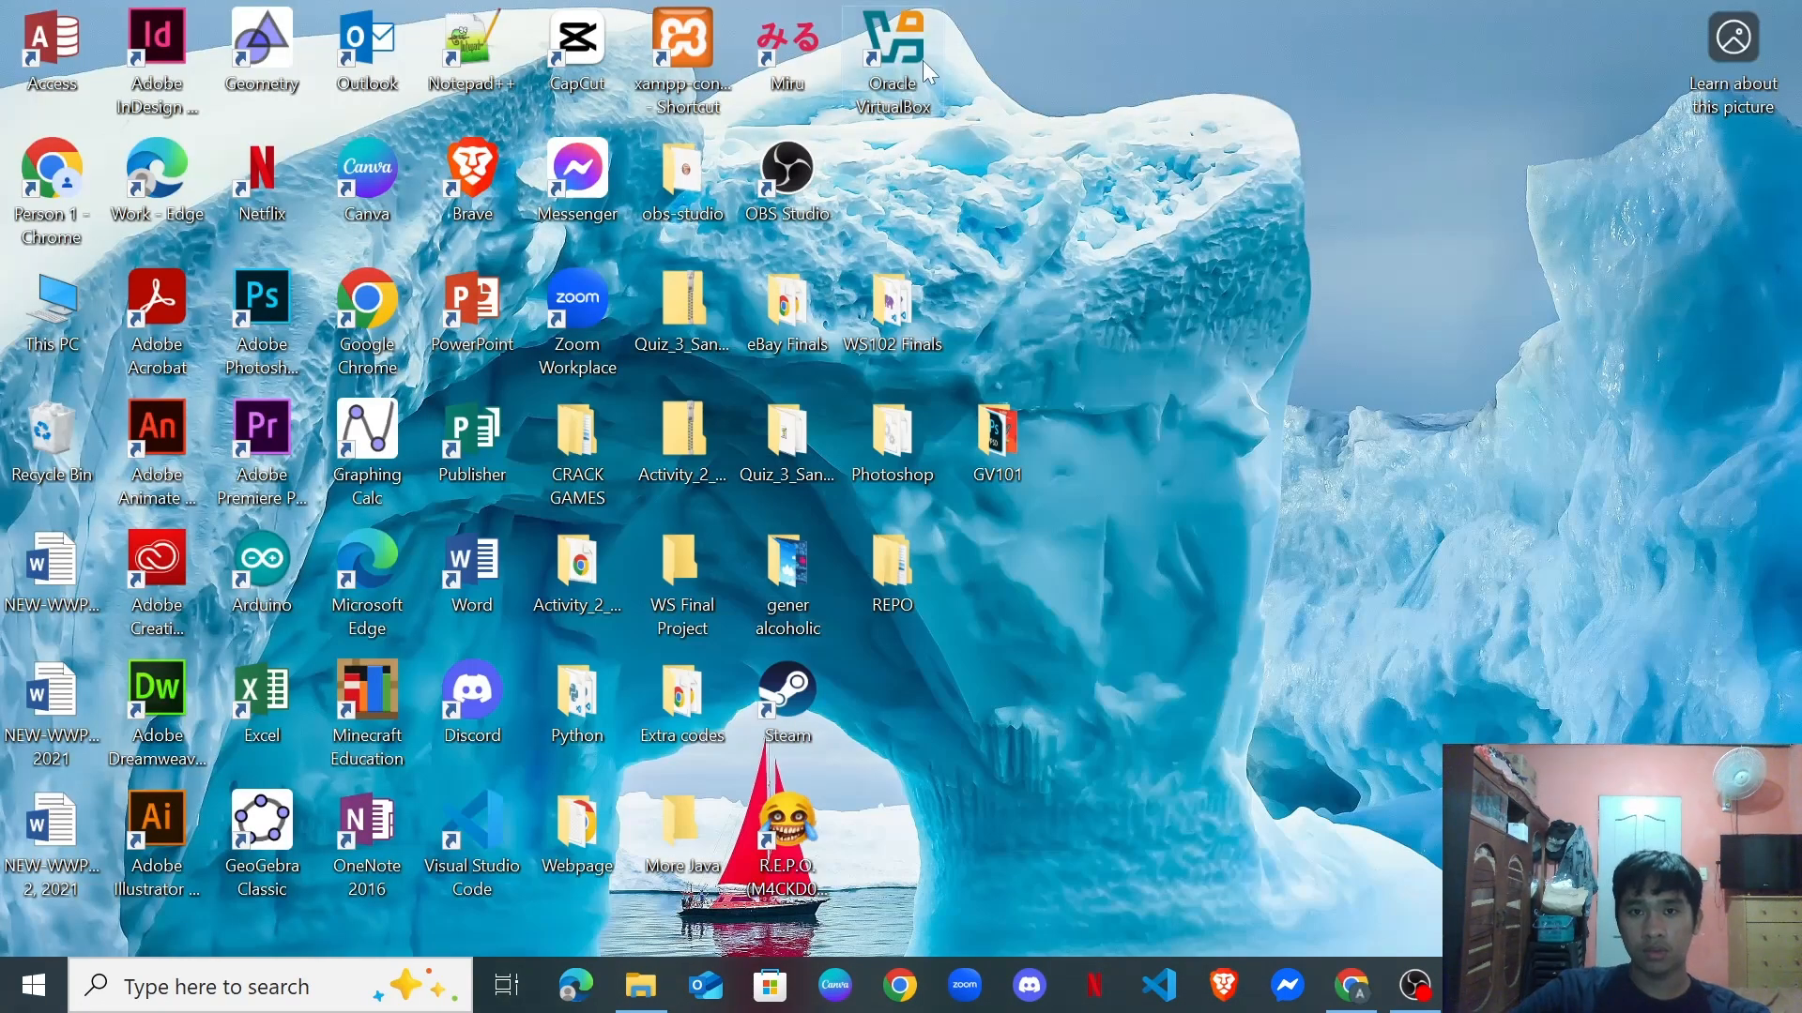
{"action": "left_click_drag", "start_coordinate": [921, 60], "coordinate": [1017, 319]}
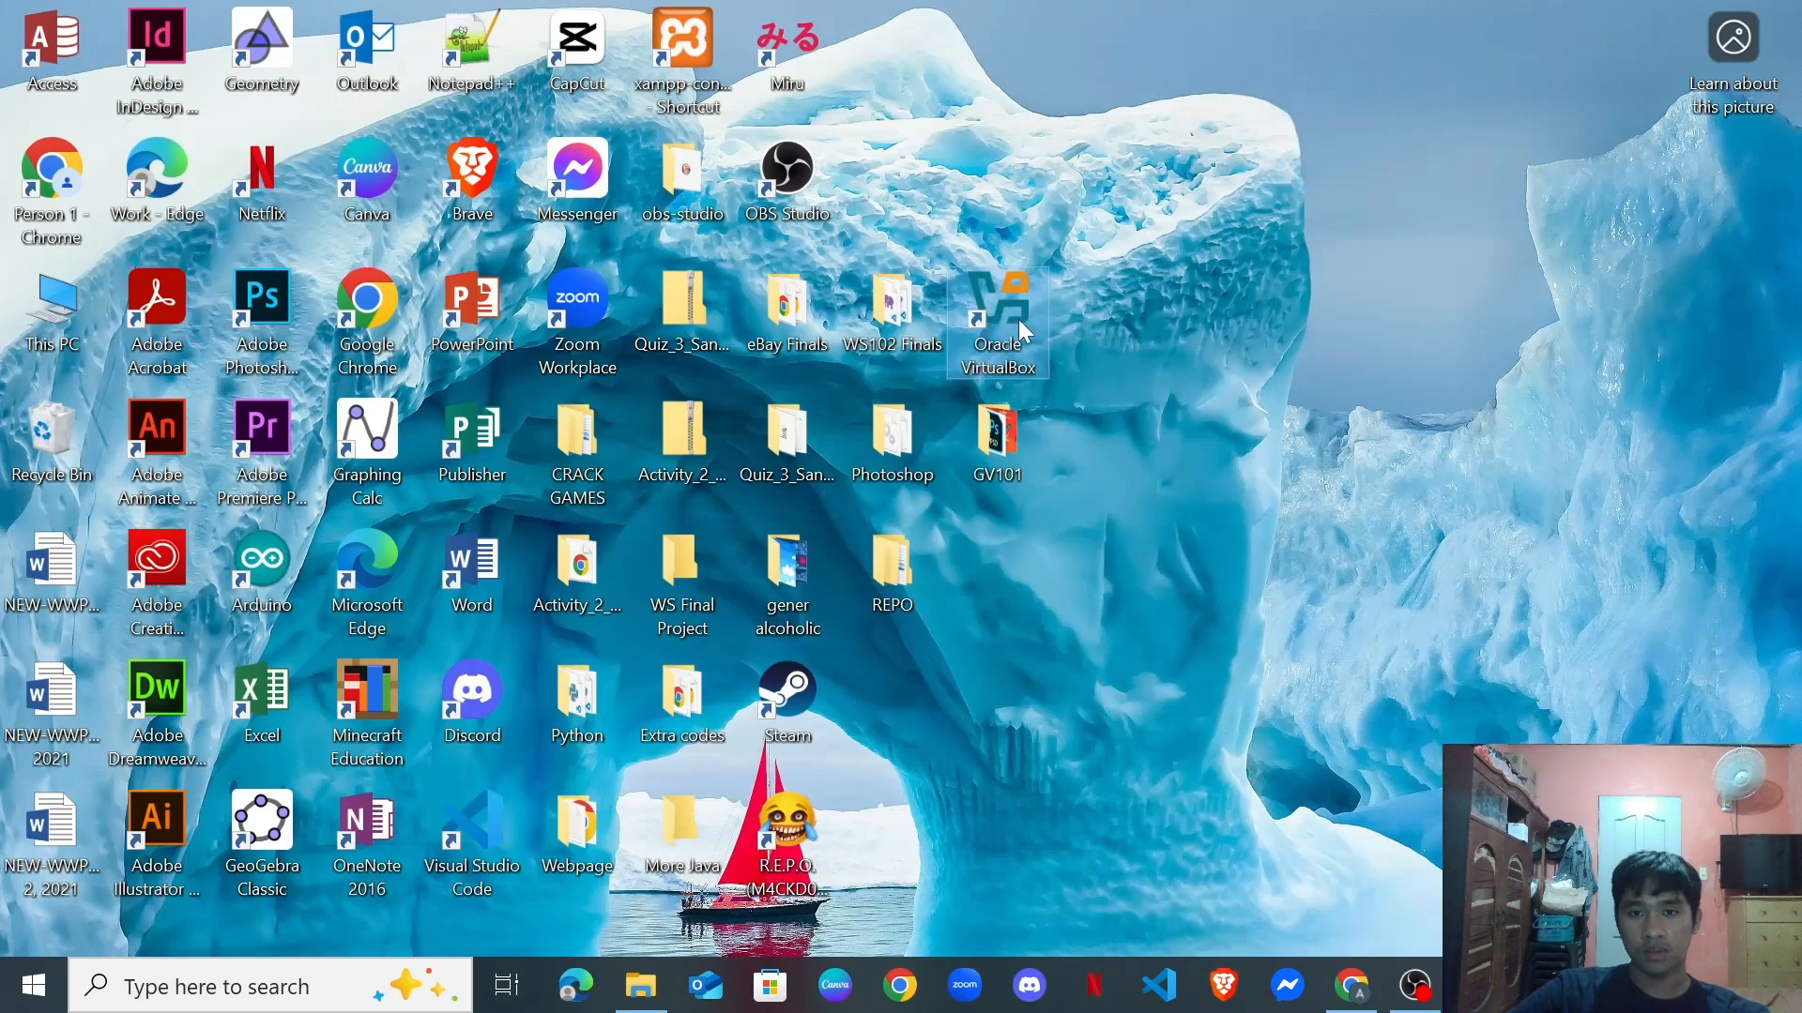
{"action": "double_click", "coordinate": [1019, 315]}
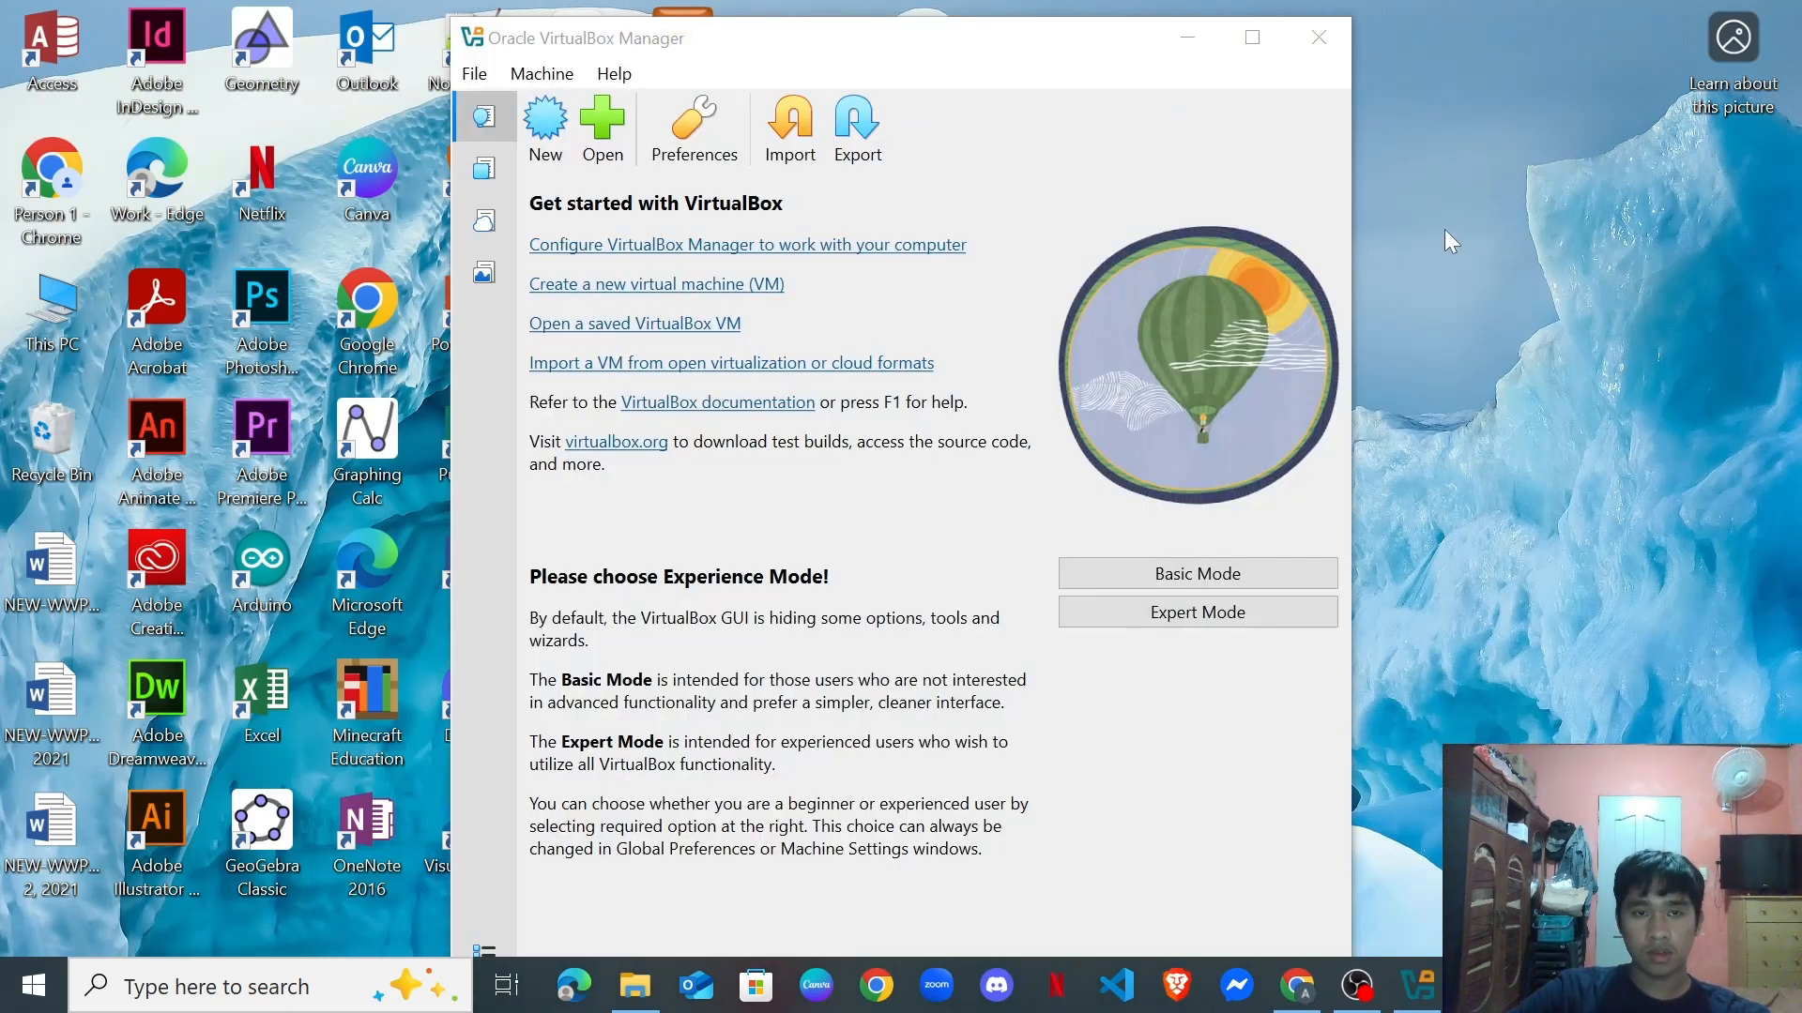
Switch the Manager to Basic experience mode, maximize it, and check the File menu.
{"action": "left_click", "coordinate": [1216, 586]}
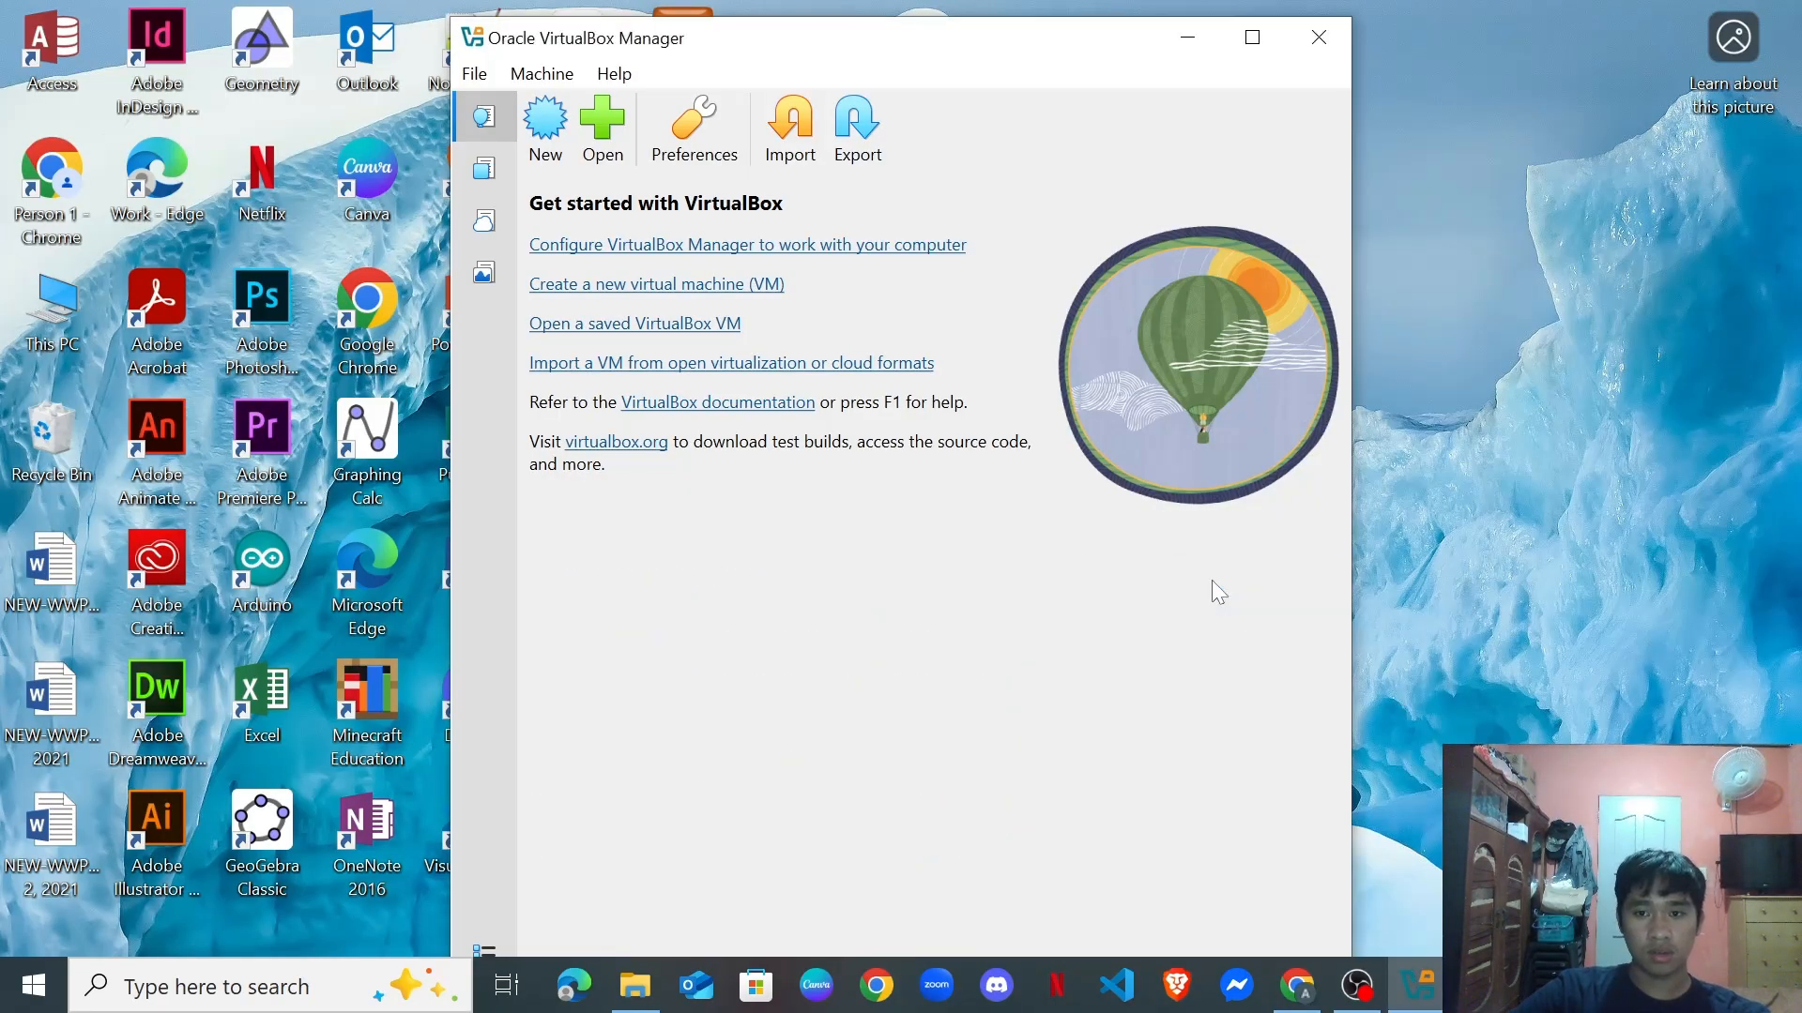
{"action": "left_click", "coordinate": [1253, 40]}
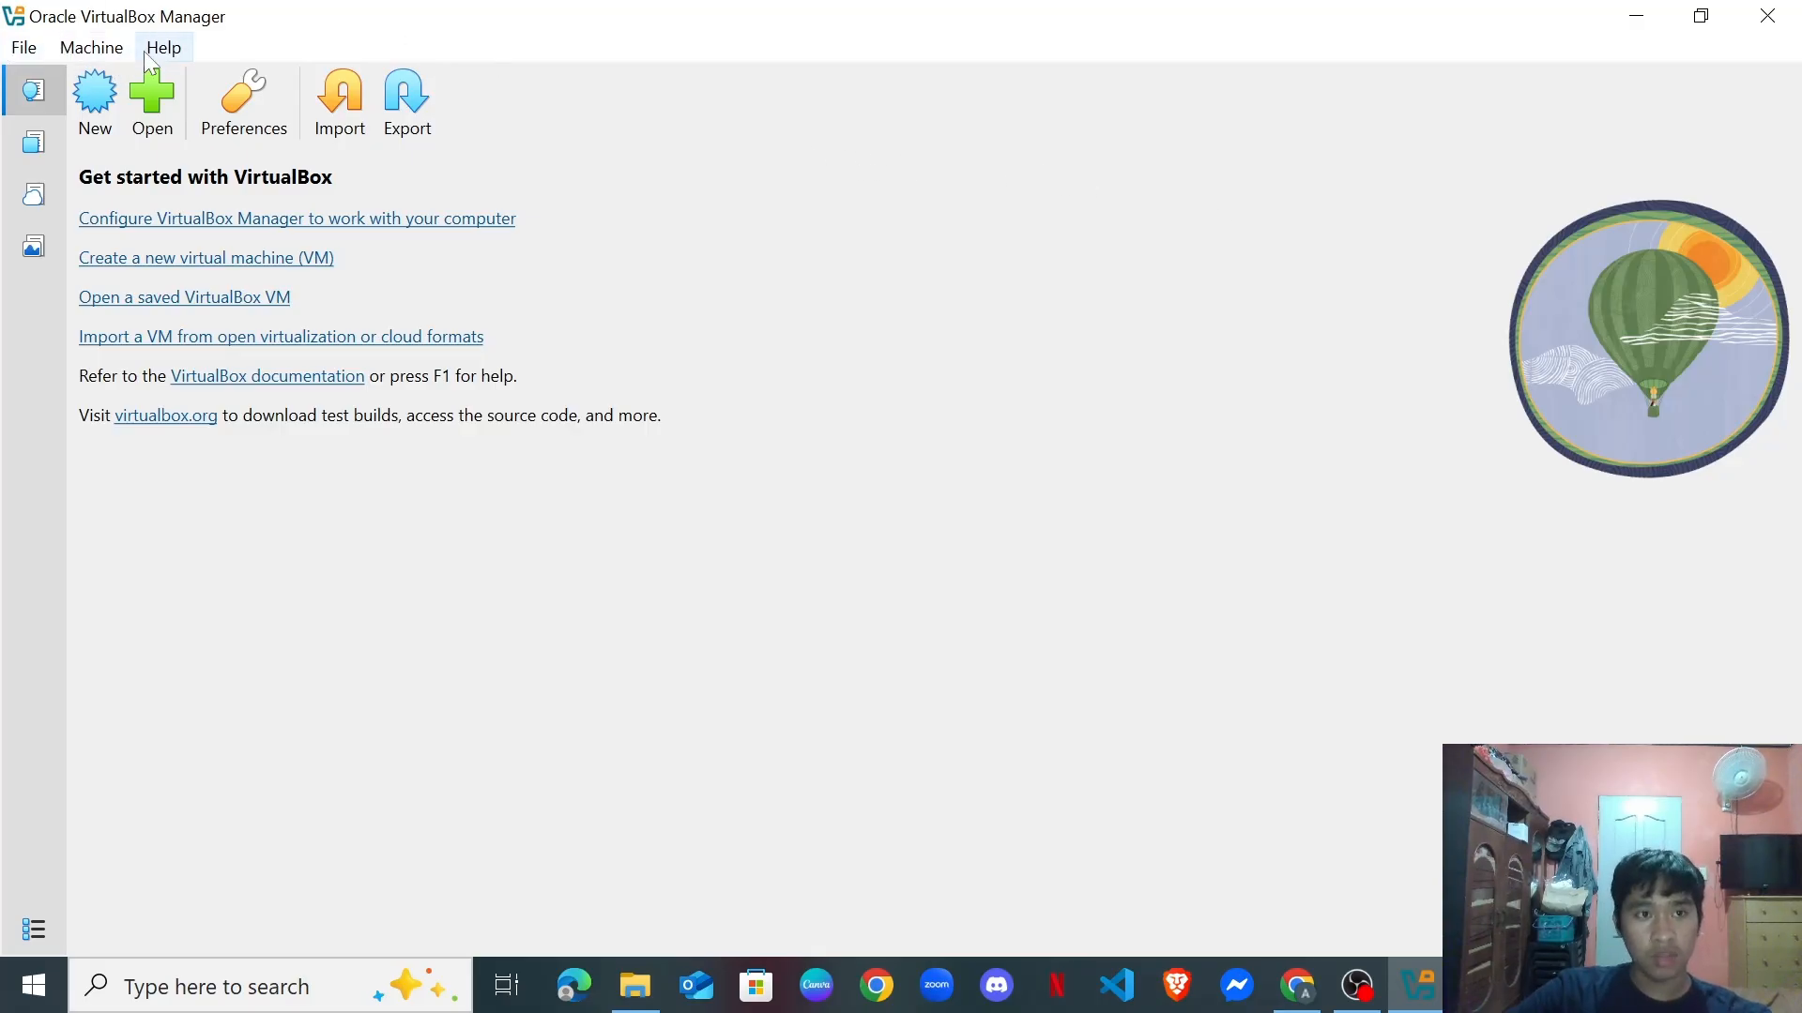
{"action": "left_click", "coordinate": [26, 48]}
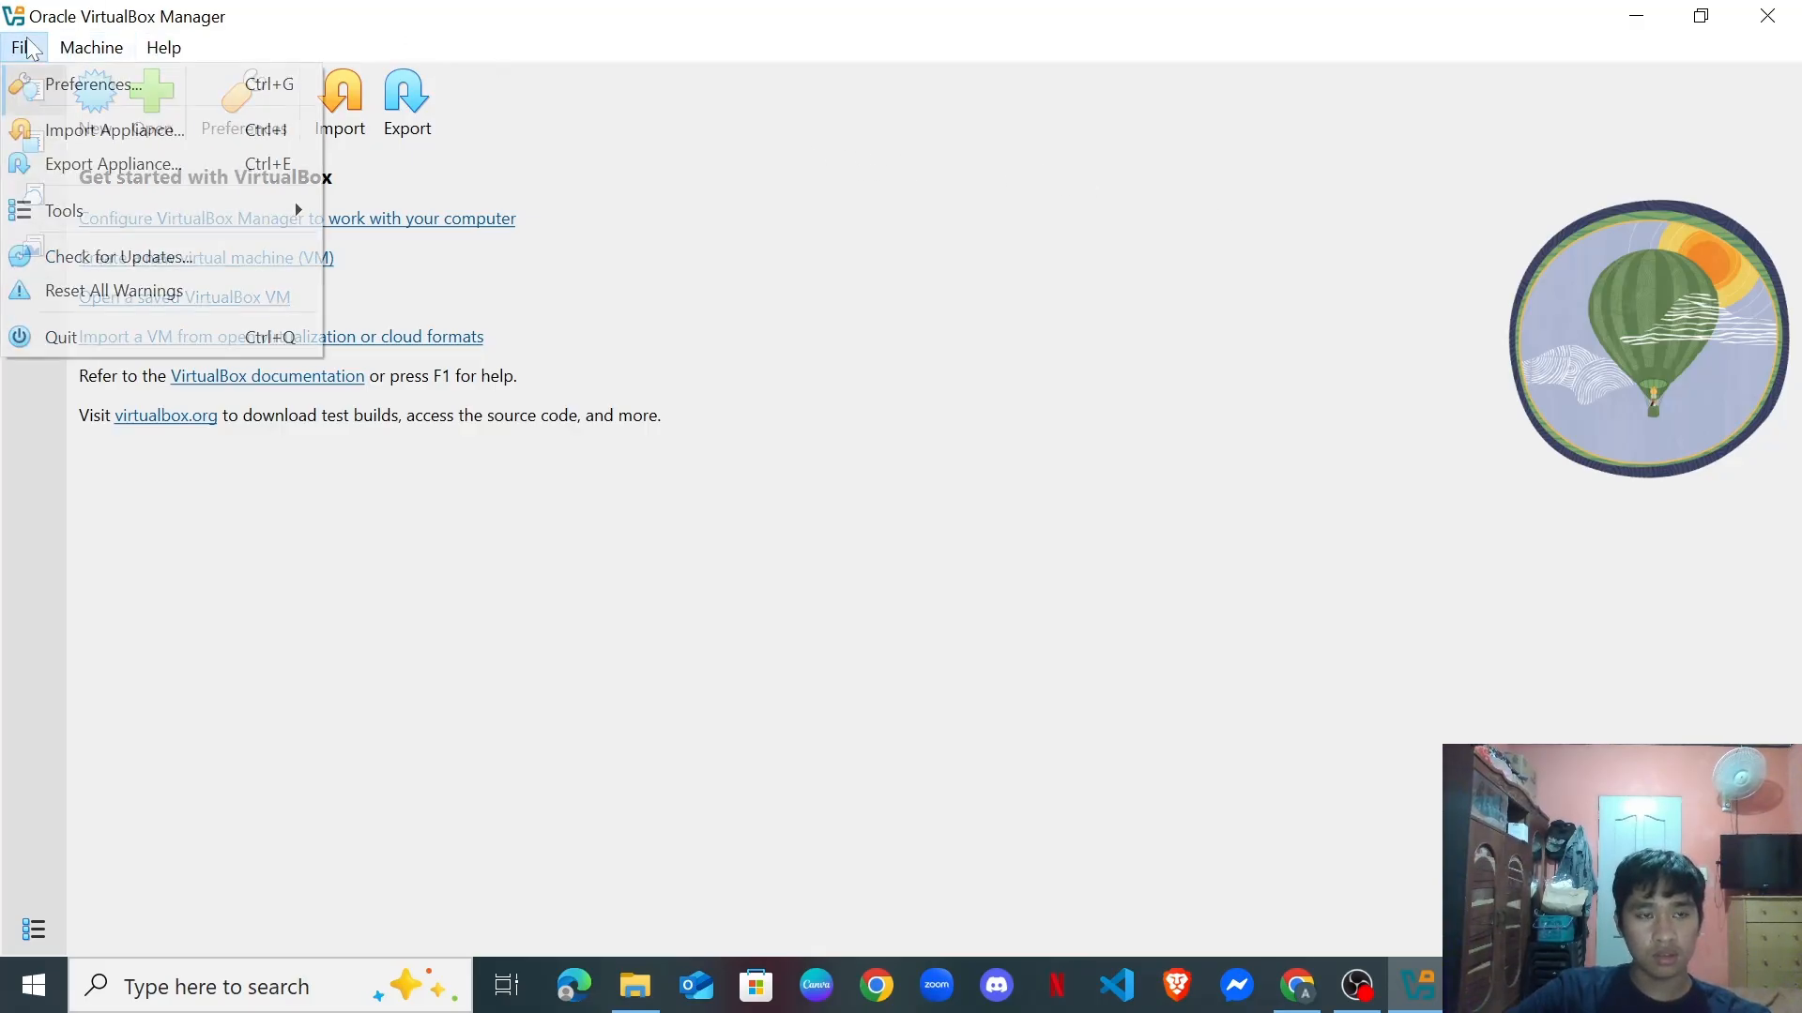
{"action": "left_click", "coordinate": [27, 48]}
{"action": "left_click", "coordinate": [28, 49]}
Look through the Machine menu and toolbar display options without changing anything.
{"action": "left_click", "coordinate": [28, 48]}
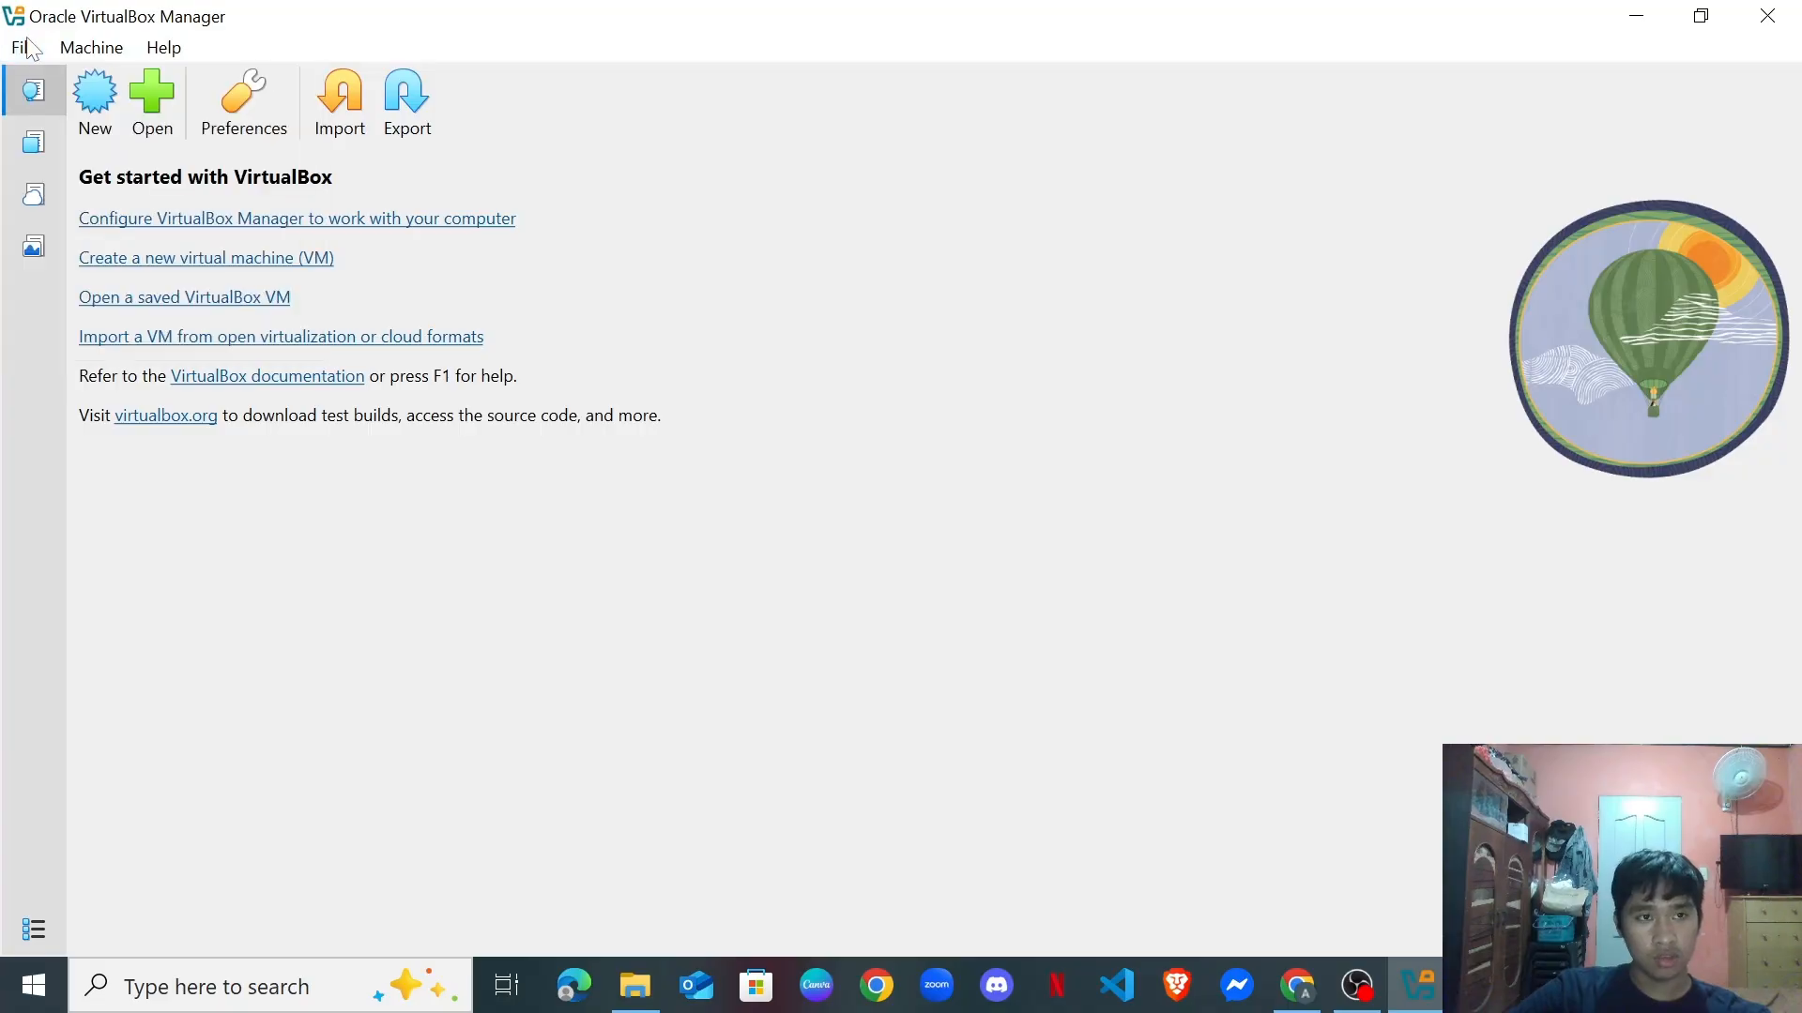
{"action": "left_click", "coordinate": [94, 53]}
{"action": "left_click", "coordinate": [93, 52]}
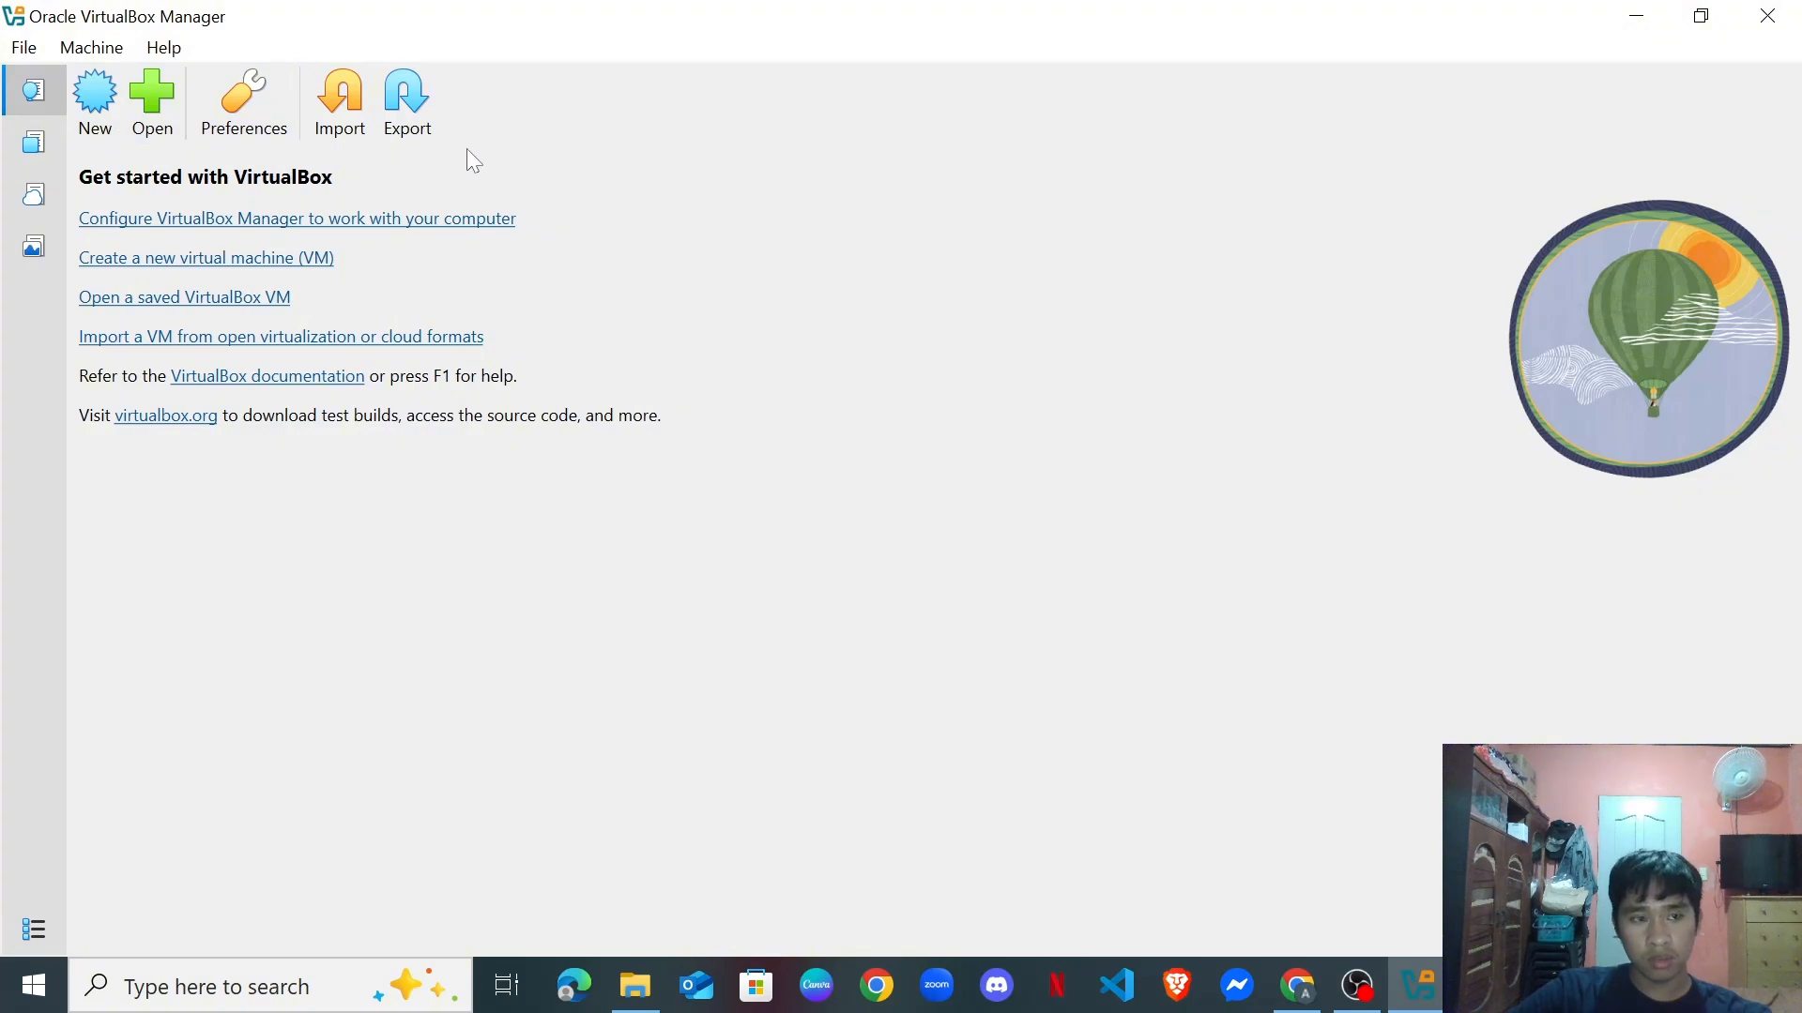
{"action": "right_click", "coordinate": [106, 113]}
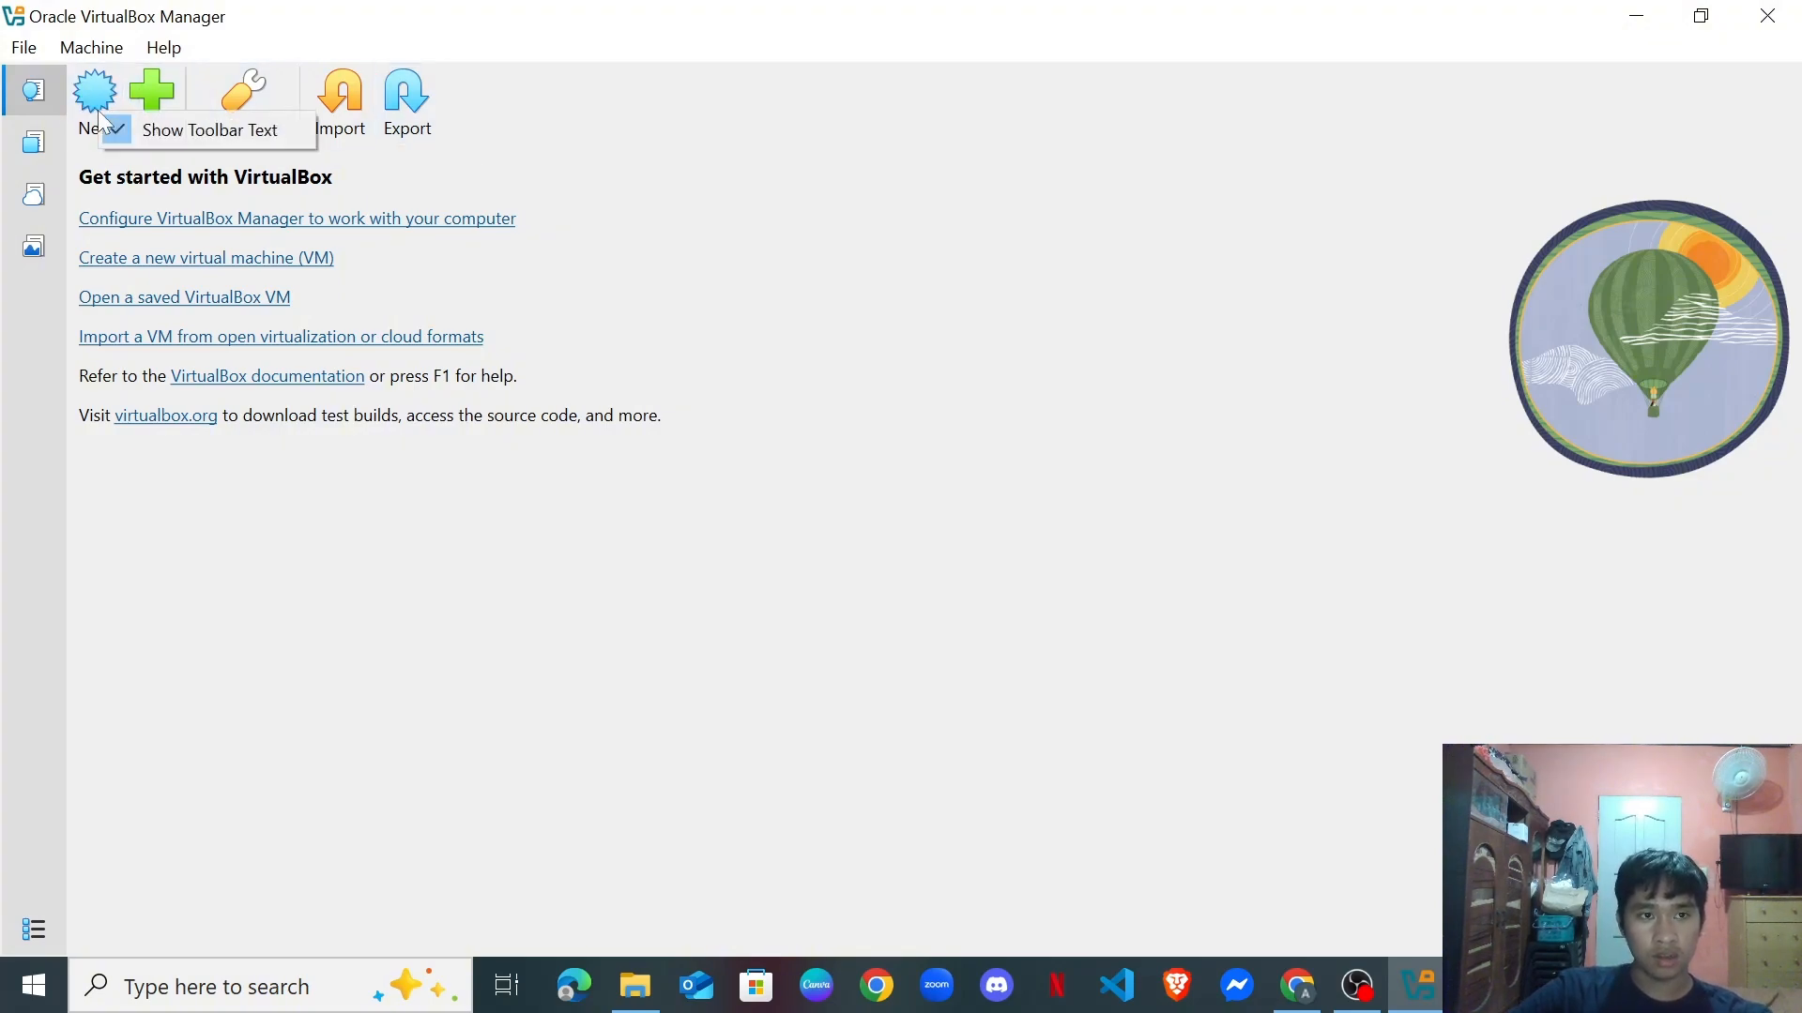
{"action": "left_click", "coordinate": [672, 60]}
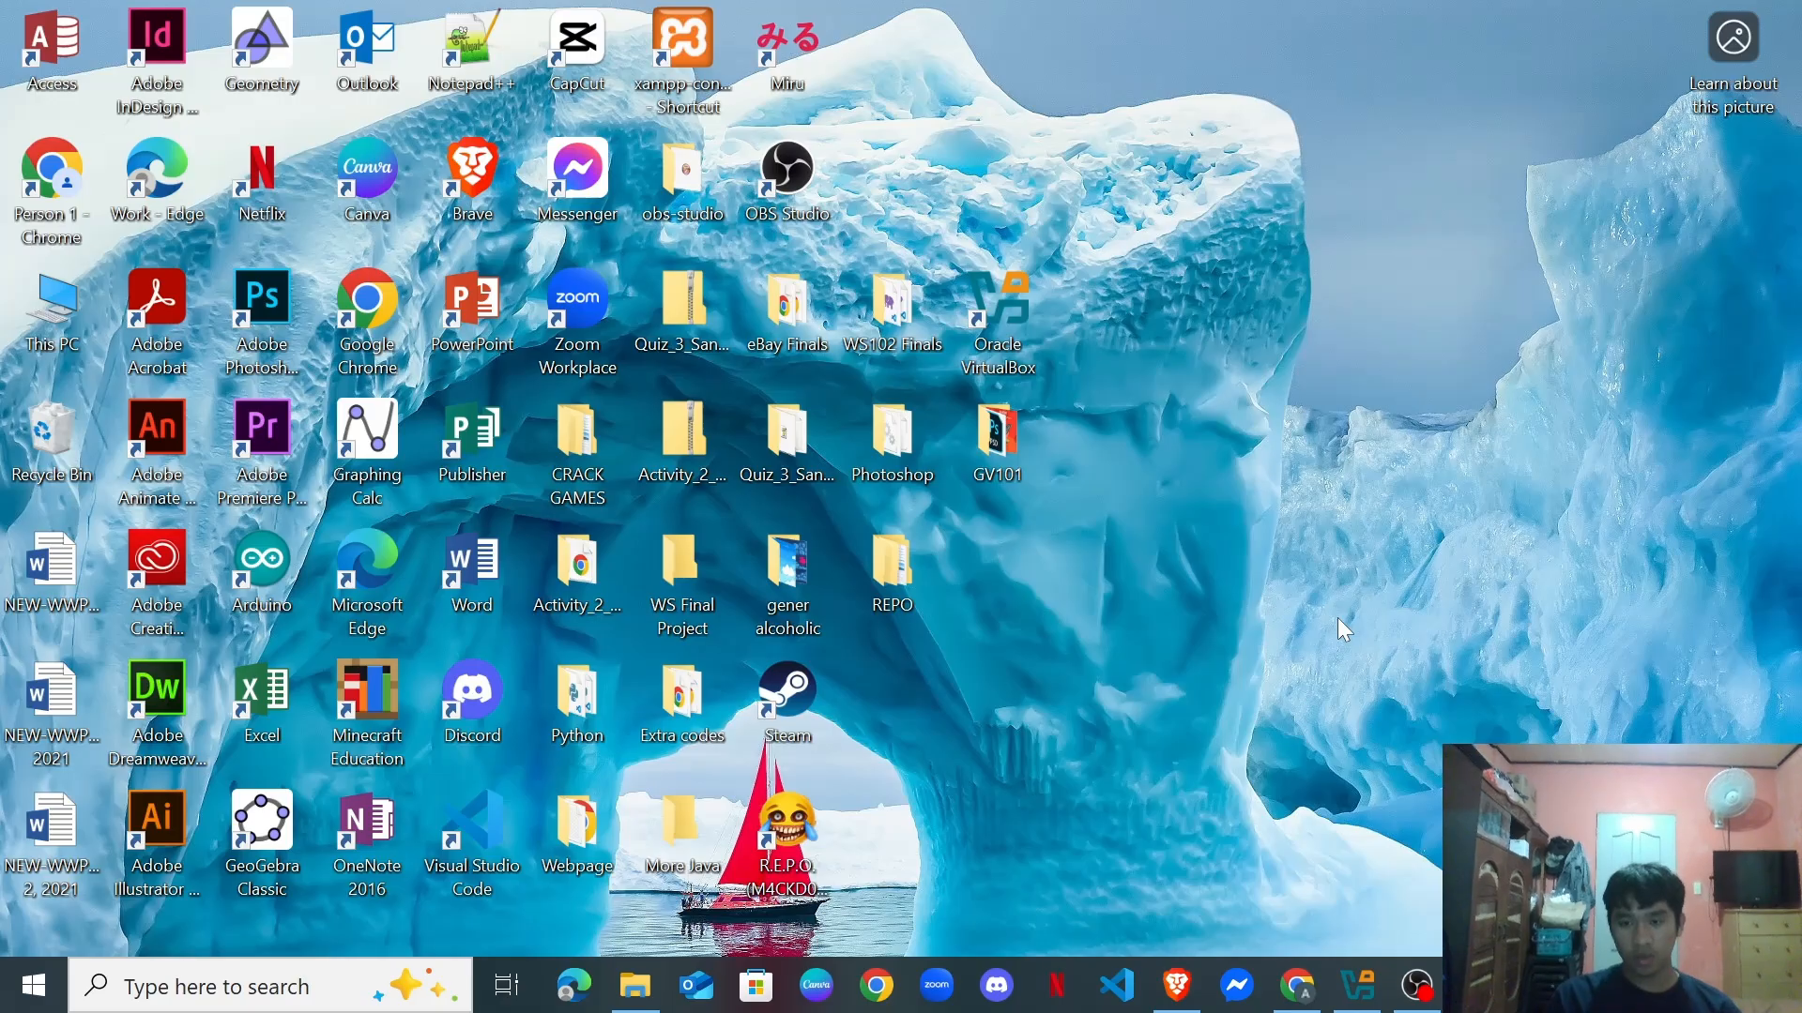
Review the Ubuntu Server 24.04.3 LTS download page in Chrome, then minimize the browser.
{"action": "left_click", "coordinate": [1303, 1000]}
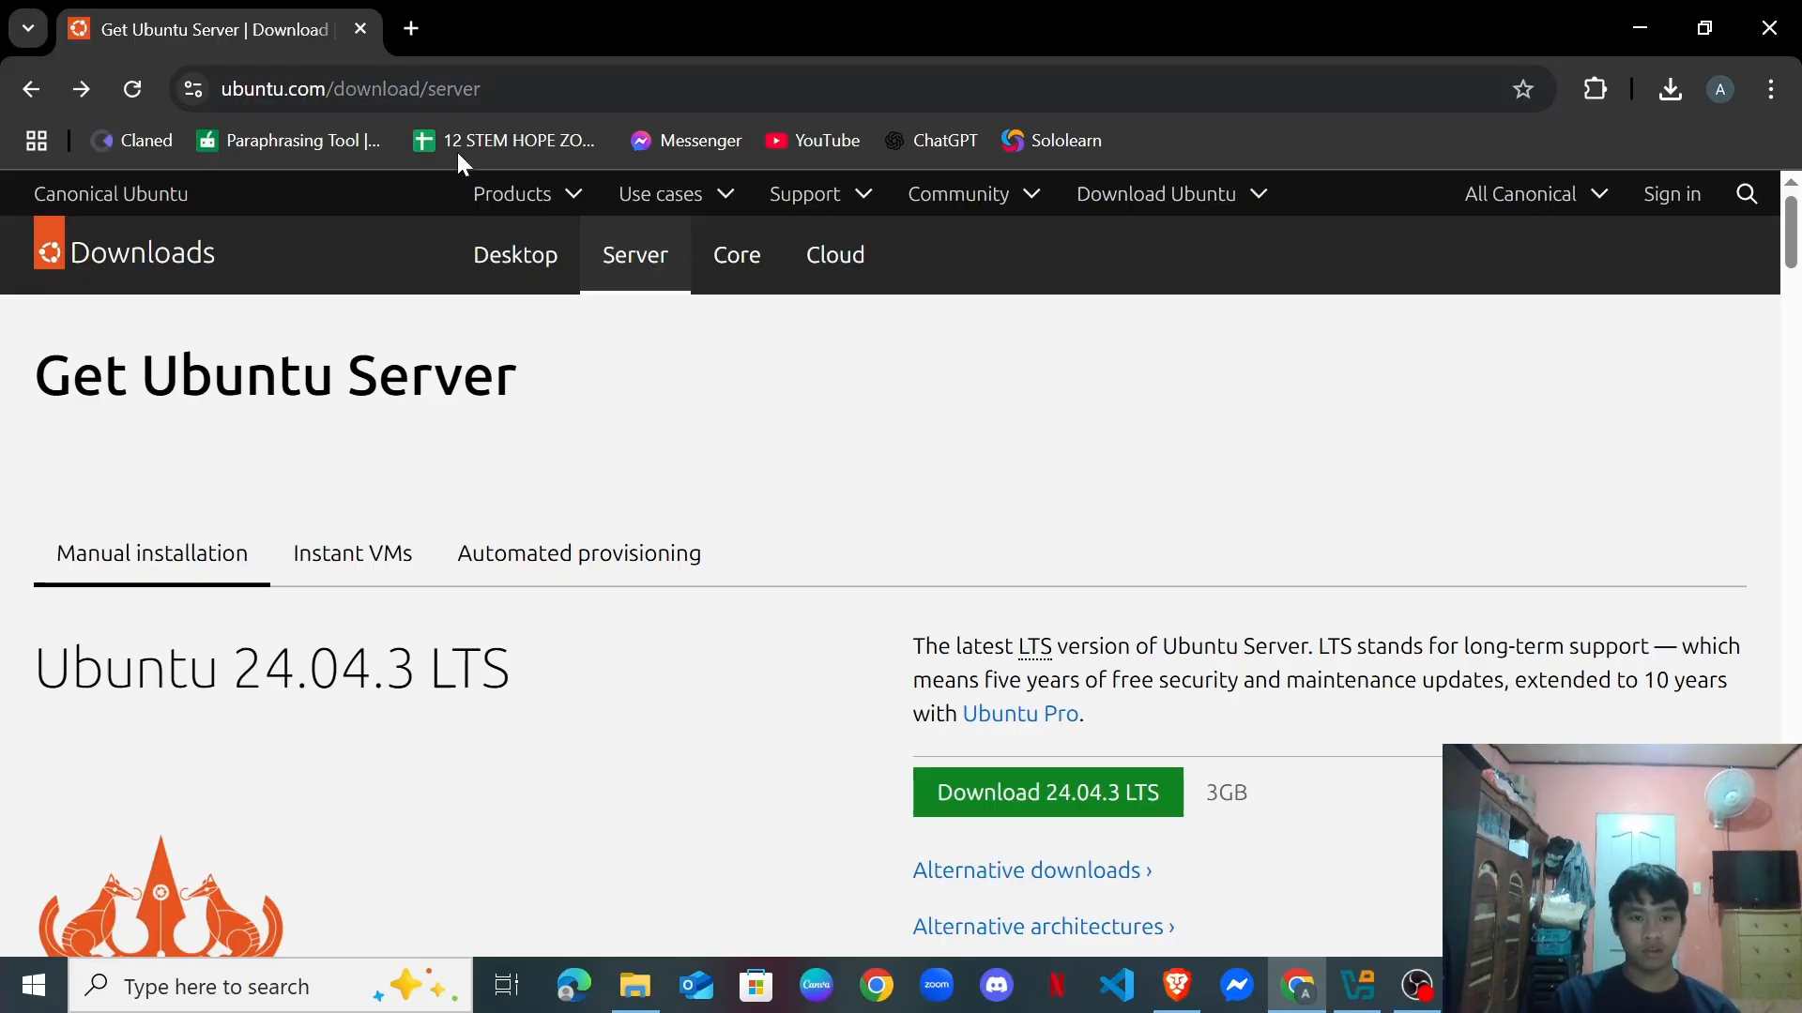
{"action": "scroll", "coordinate": [513, 486], "scroll_direction": "down", "scroll_amount": 2}
{"action": "scroll", "coordinate": [335, 256], "scroll_direction": "up", "scroll_amount": 2}
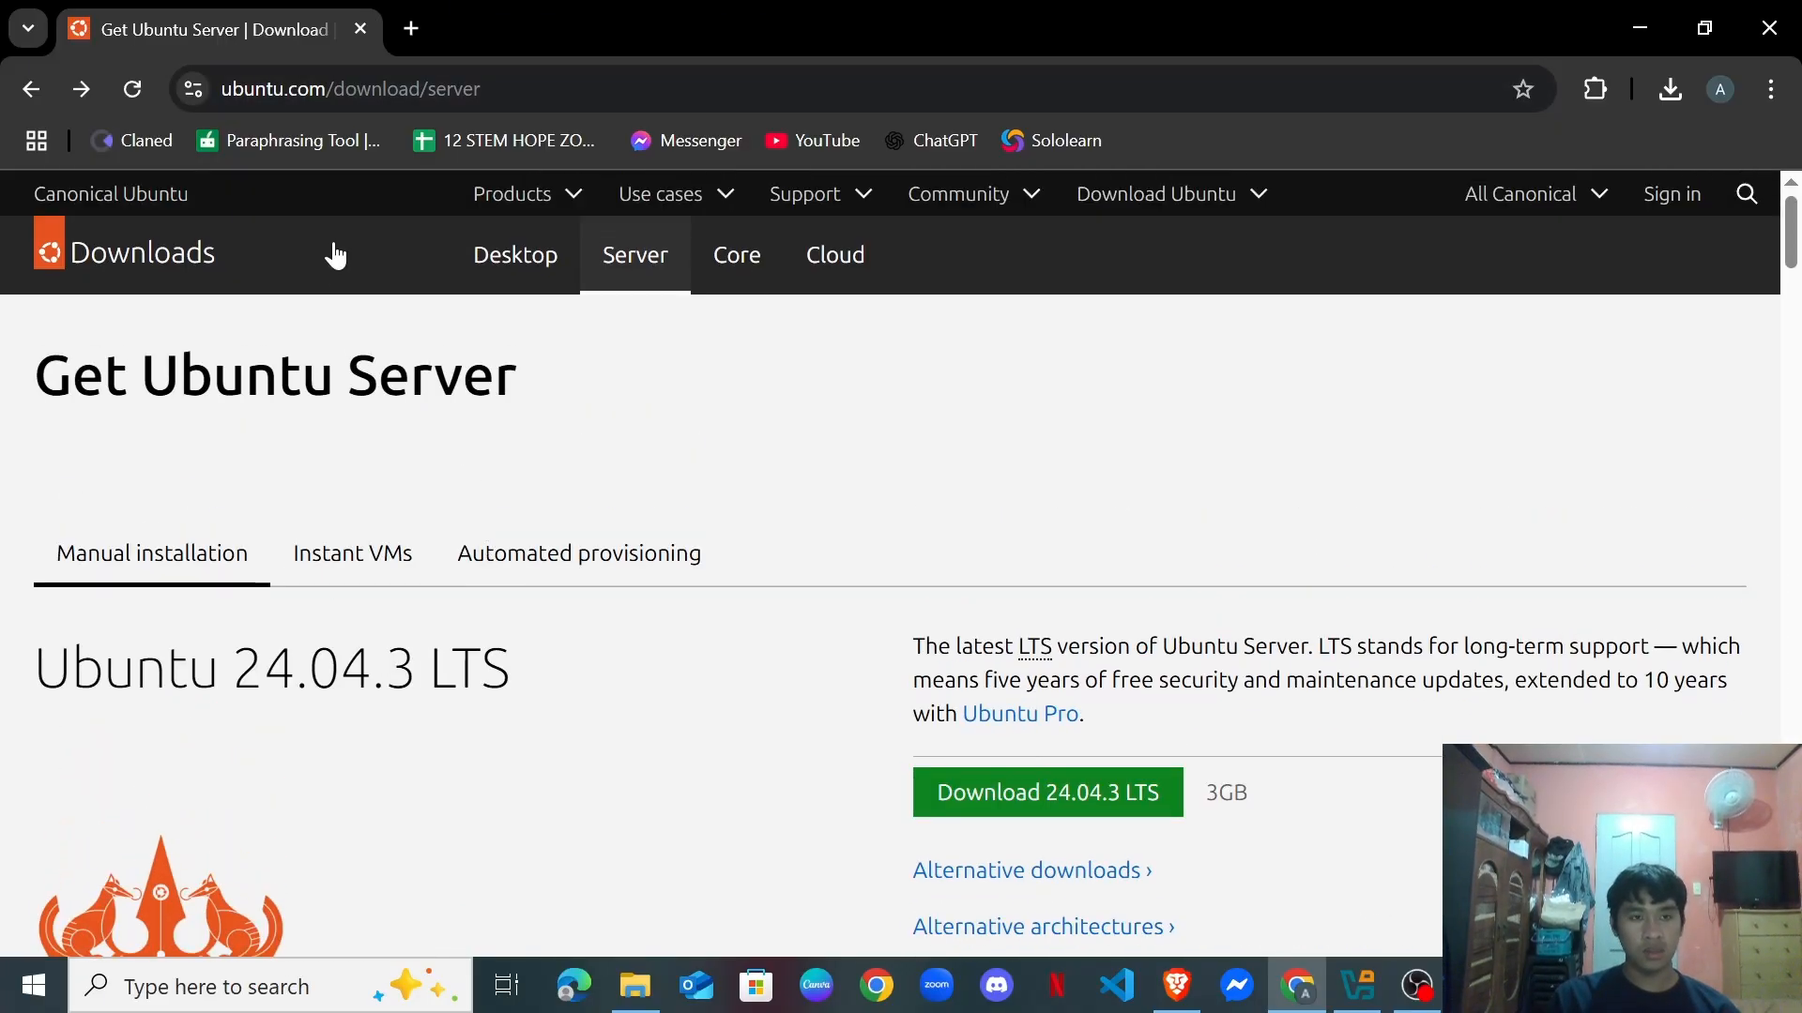
{"action": "scroll", "coordinate": [295, 447], "scroll_direction": "down", "scroll_amount": 2}
{"action": "scroll", "coordinate": [294, 447], "scroll_direction": "up", "scroll_amount": 2}
{"action": "scroll", "coordinate": [294, 448], "scroll_direction": "down", "scroll_amount": 2}
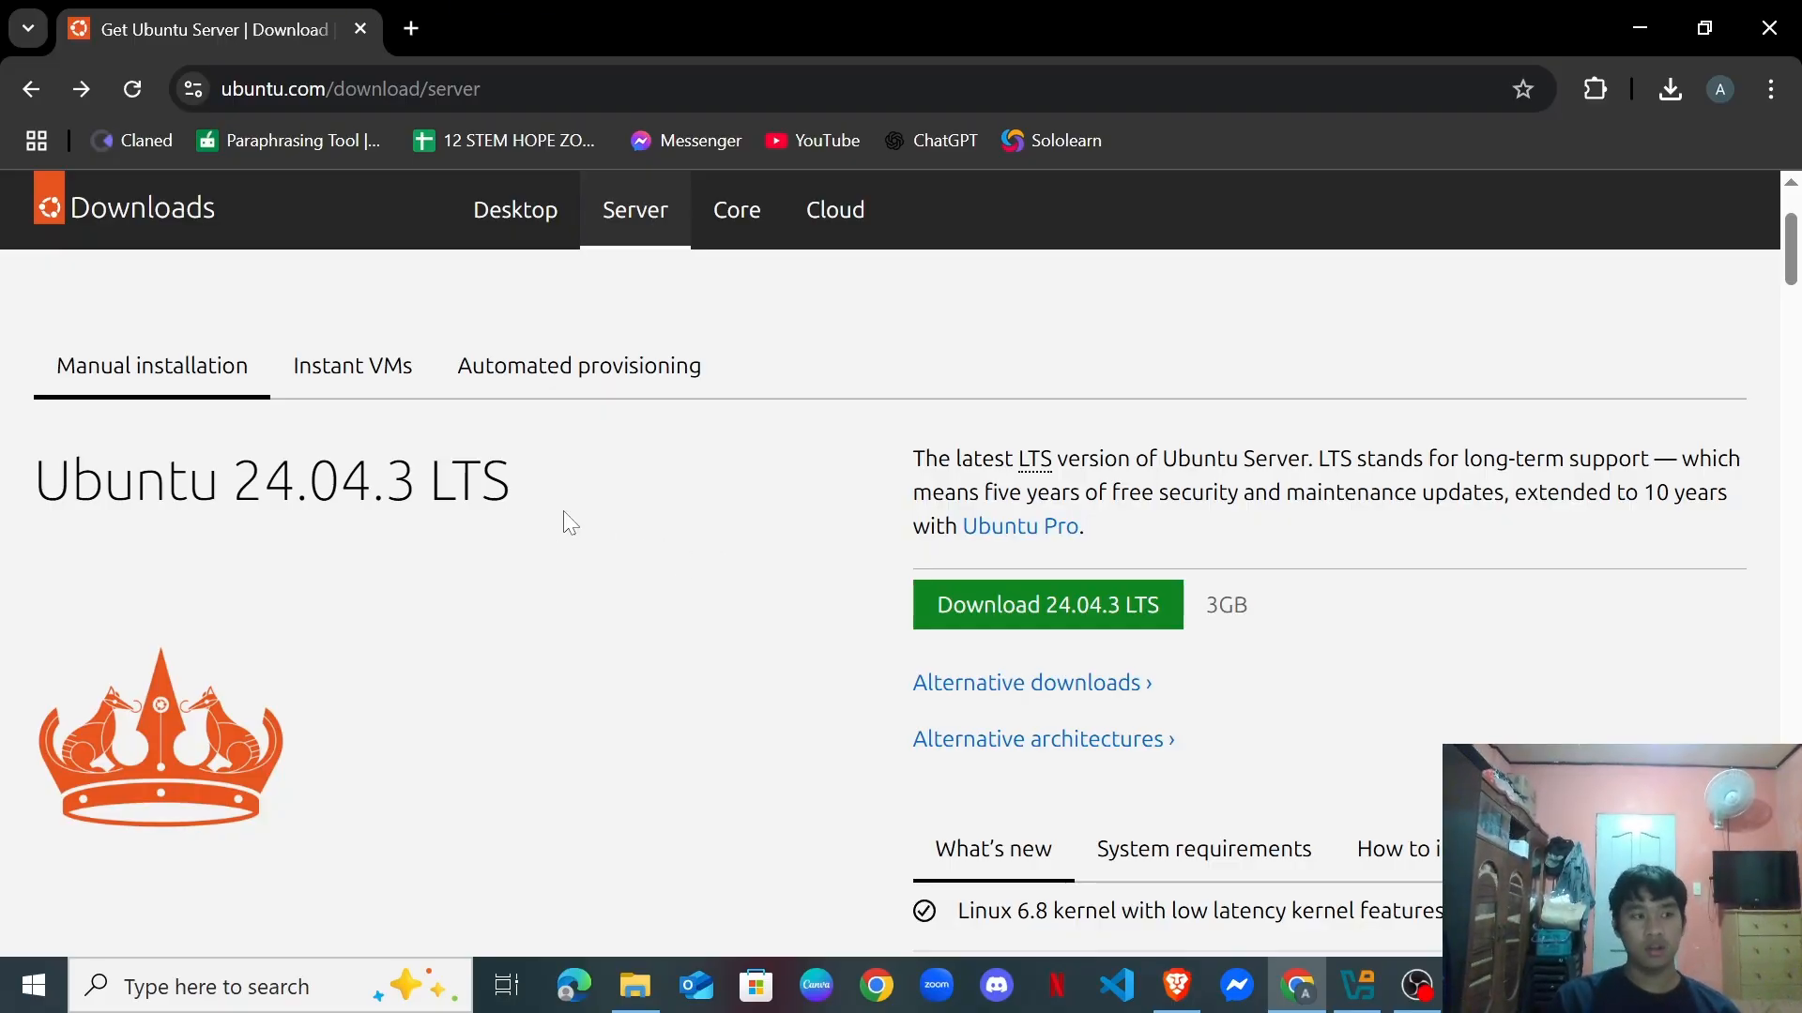
{"action": "scroll", "coordinate": [704, 516], "scroll_direction": "up", "scroll_amount": 2}
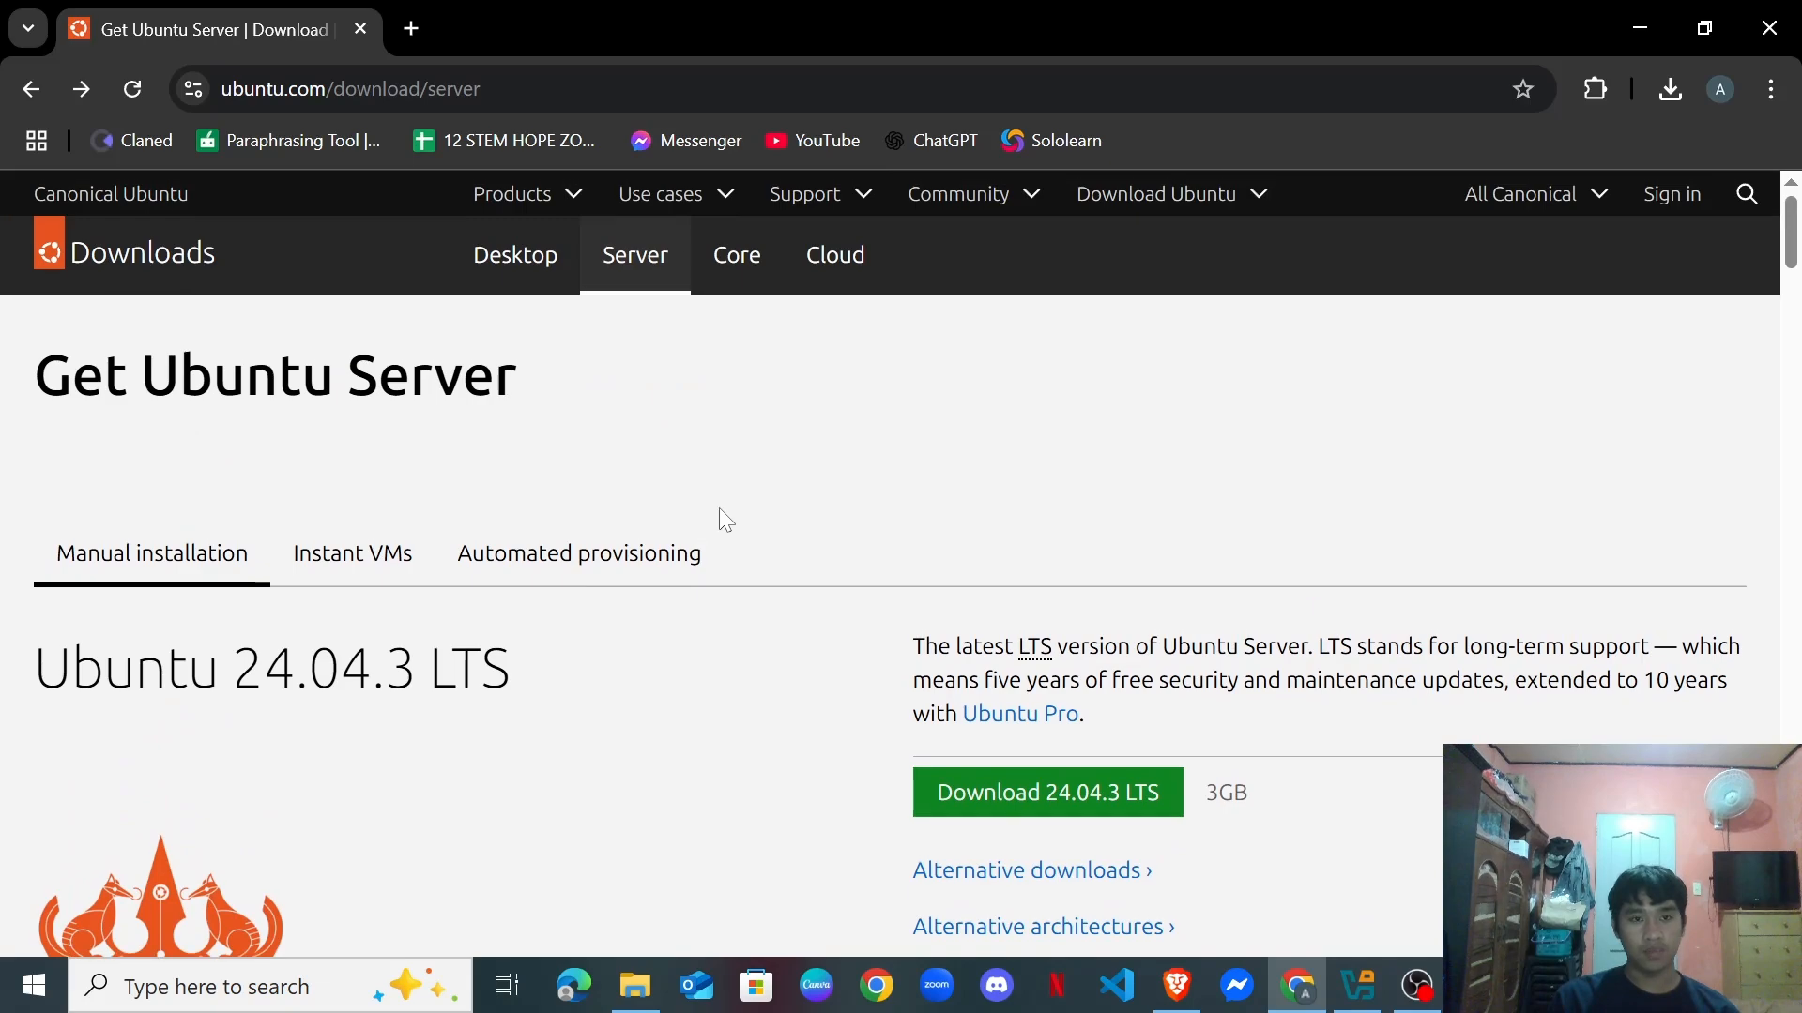
{"action": "scroll", "coordinate": [751, 540], "scroll_direction": "down", "scroll_amount": 2}
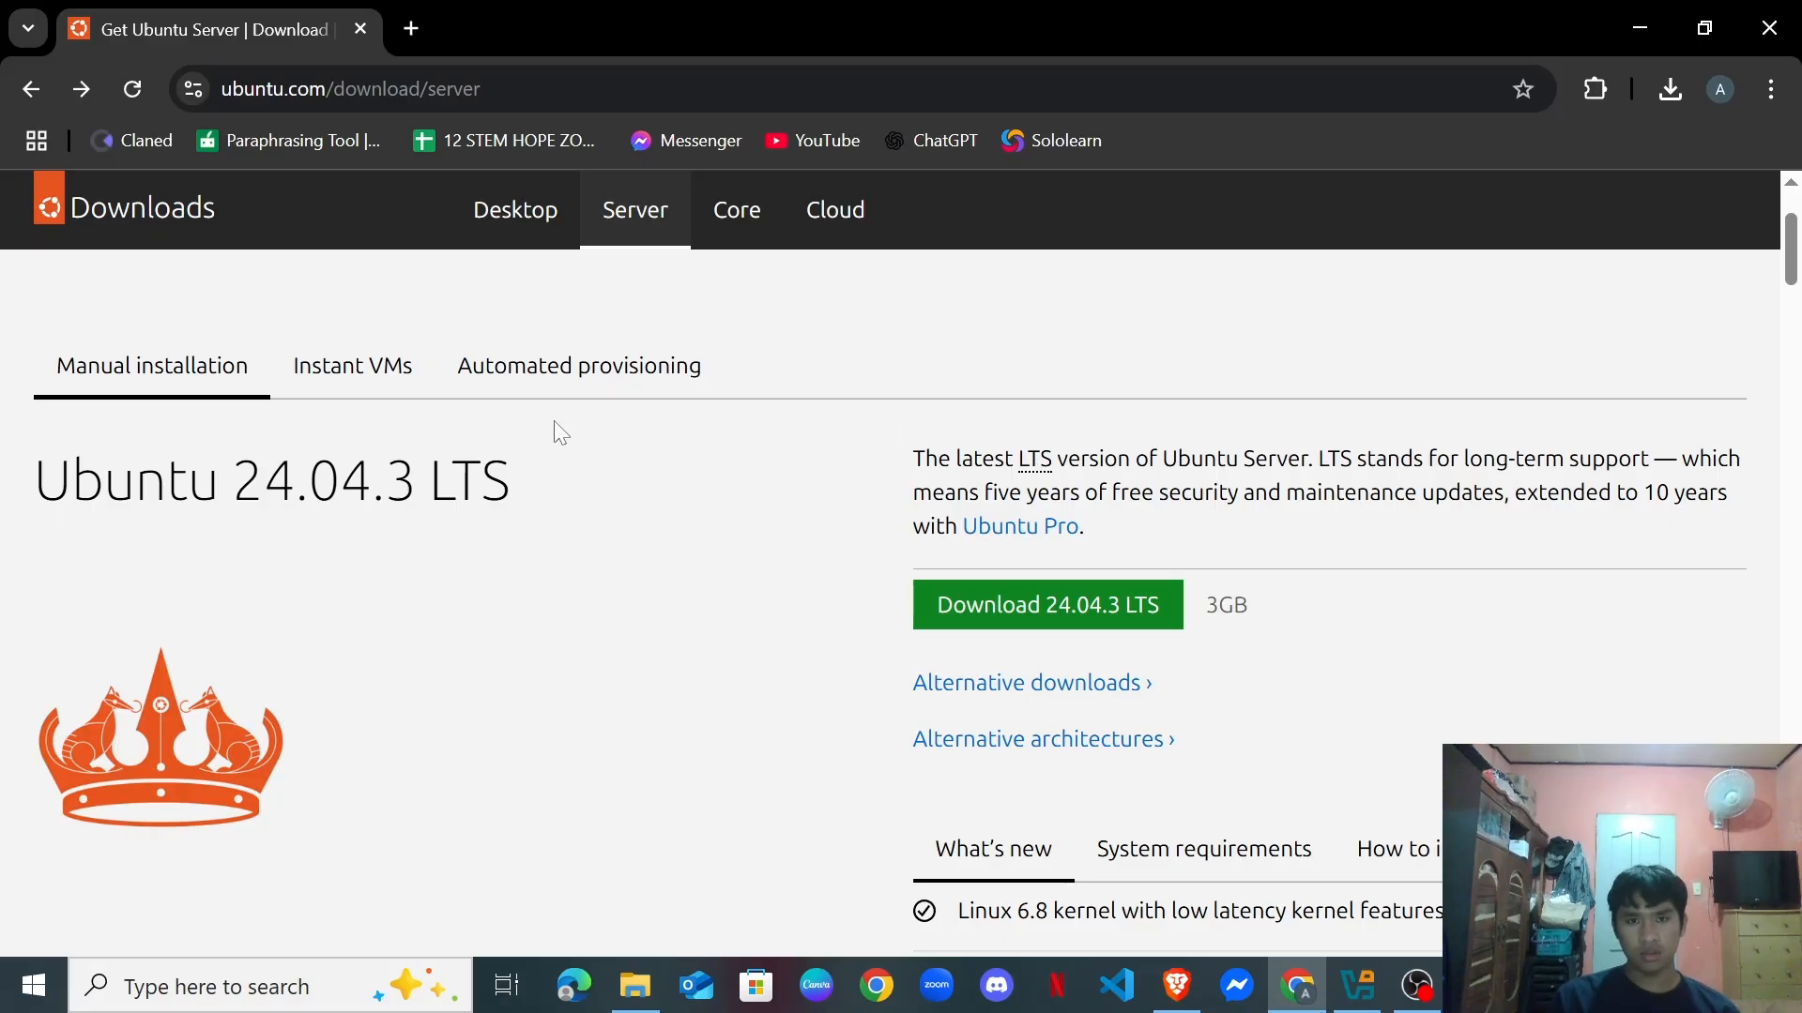
{"action": "scroll", "coordinate": [394, 371], "scroll_direction": "up", "scroll_amount": 2}
{"action": "scroll", "coordinate": [901, 563], "scroll_direction": "down", "scroll_amount": 4}
{"action": "scroll", "coordinate": [901, 563], "scroll_direction": "up", "scroll_amount": 4}
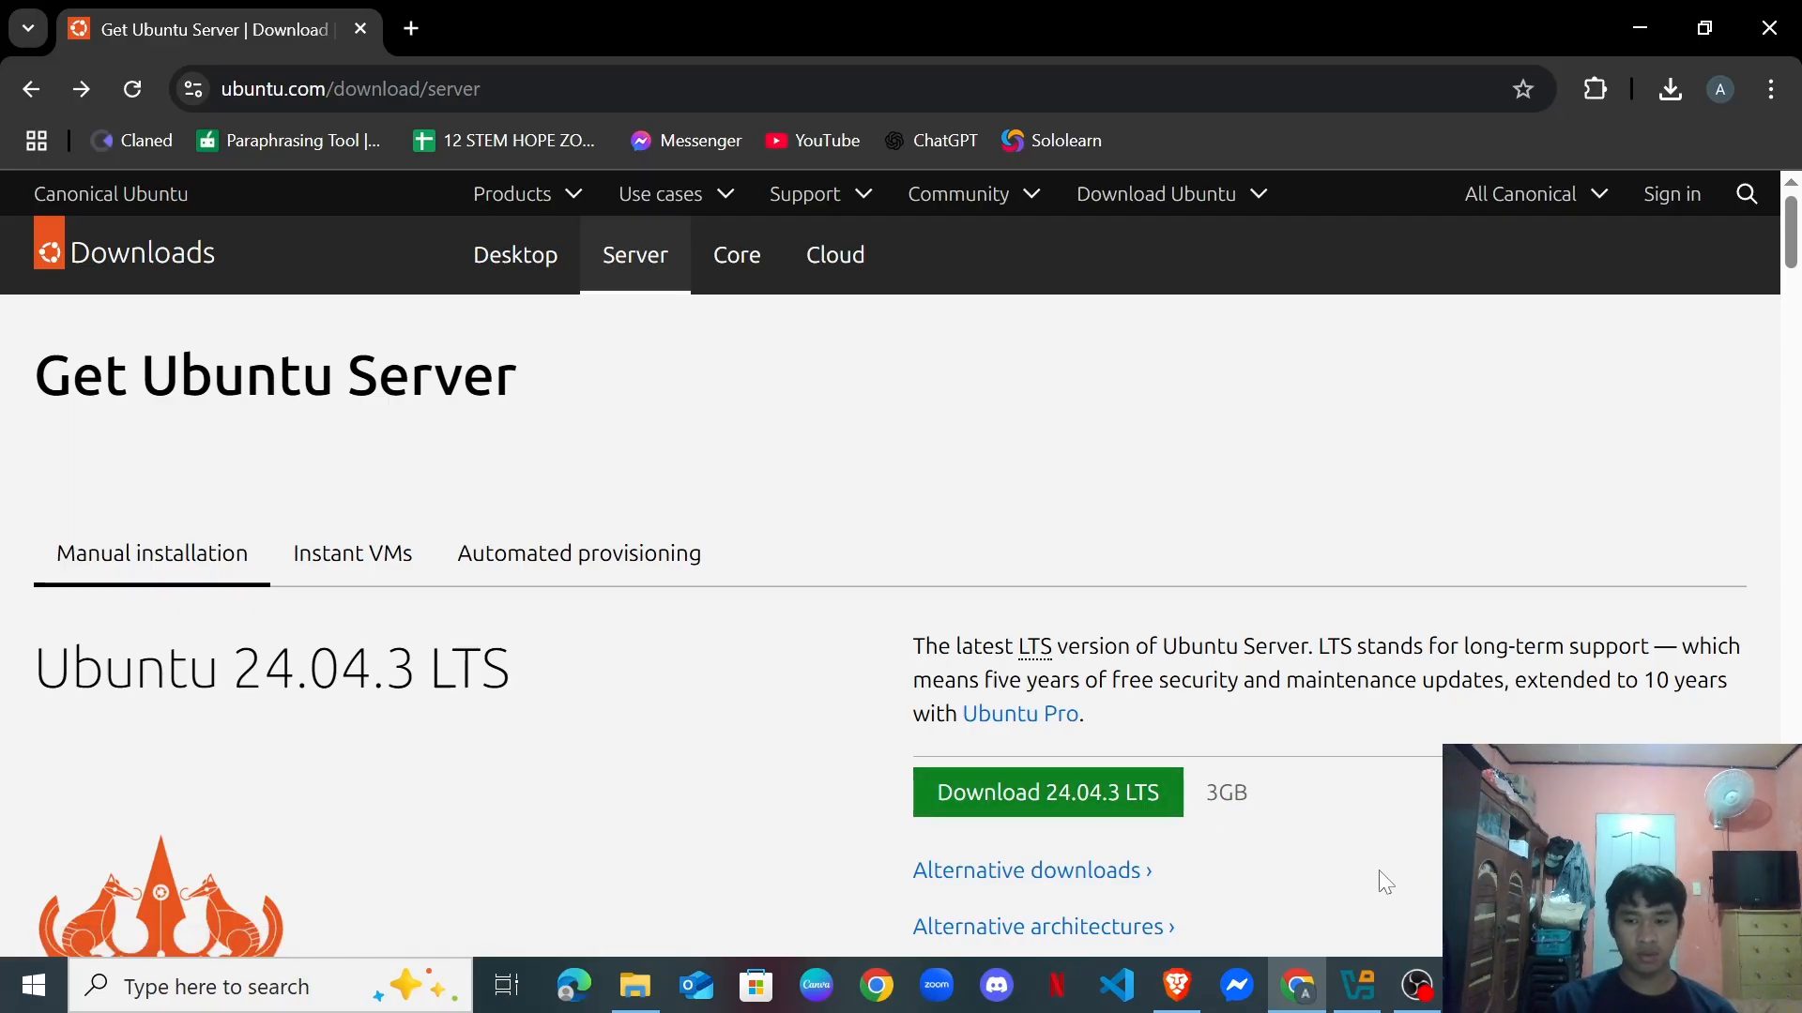
{"action": "scroll", "coordinate": [1244, 887], "scroll_direction": "down", "scroll_amount": 2}
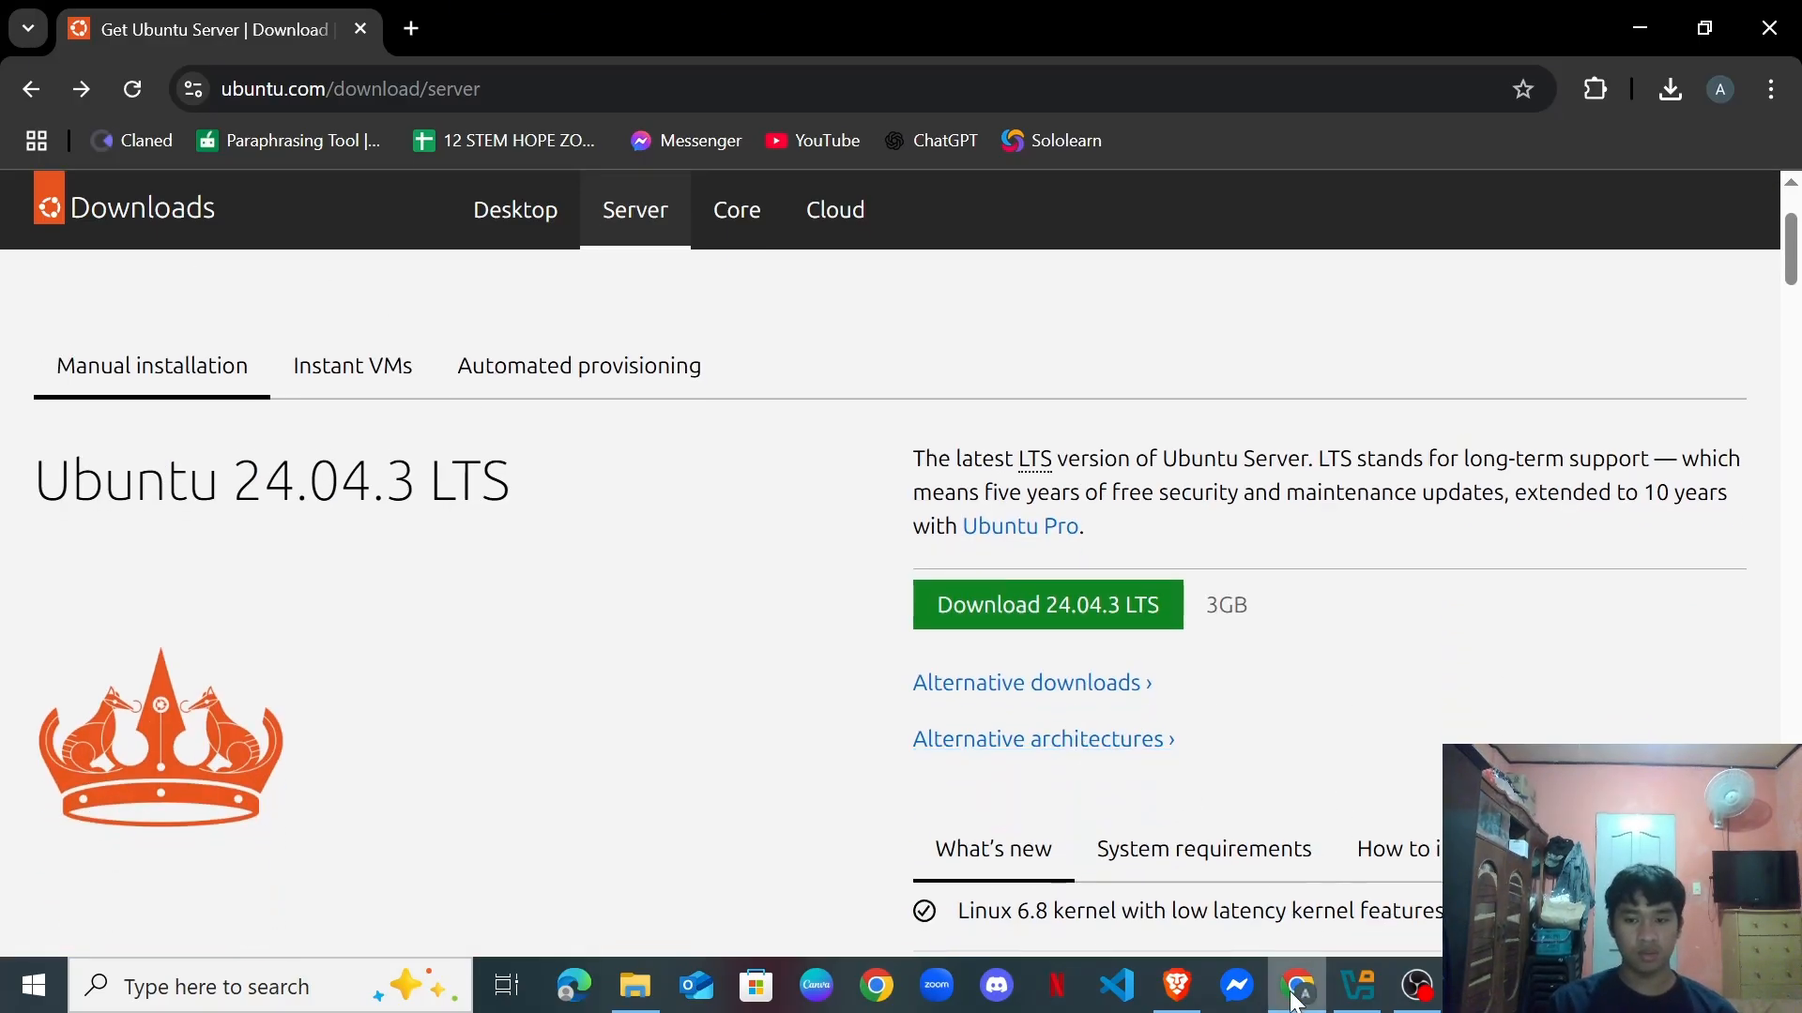
{"action": "left_click", "coordinate": [1298, 983]}
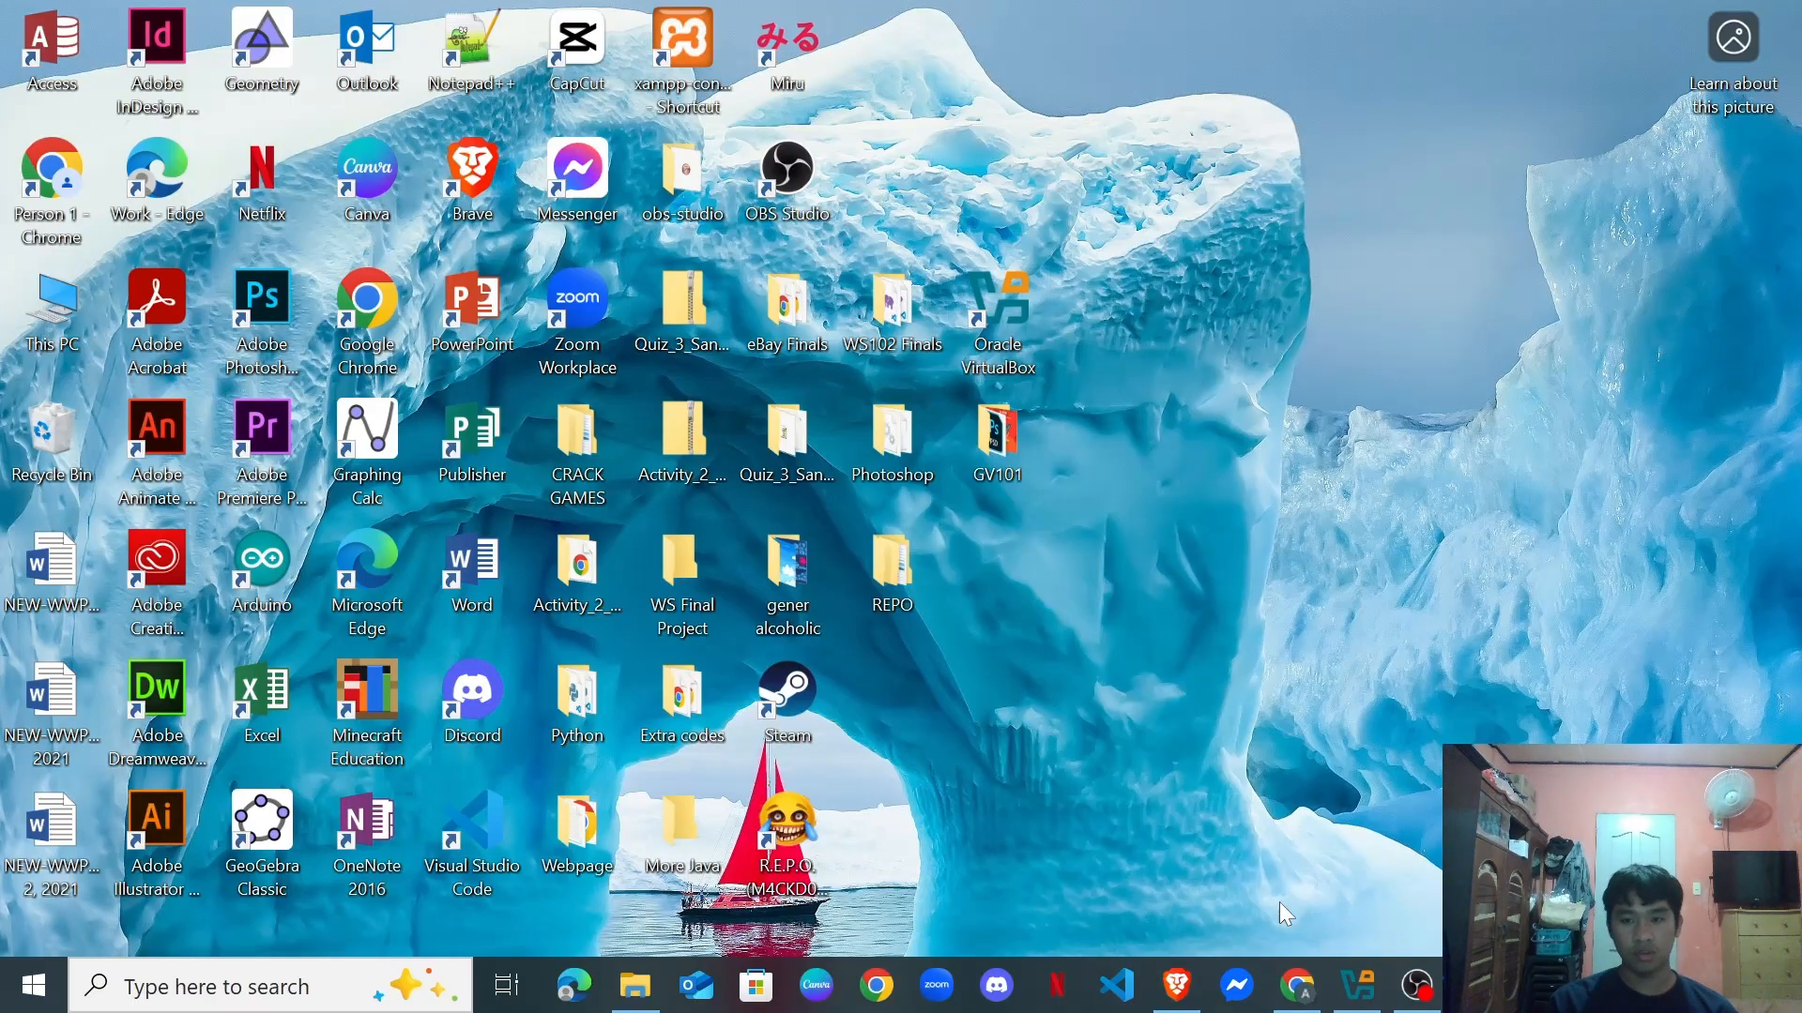
Create a new virtual machine in VirtualBox named UbuntuServer24.
{"action": "left_click", "coordinate": [1354, 996]}
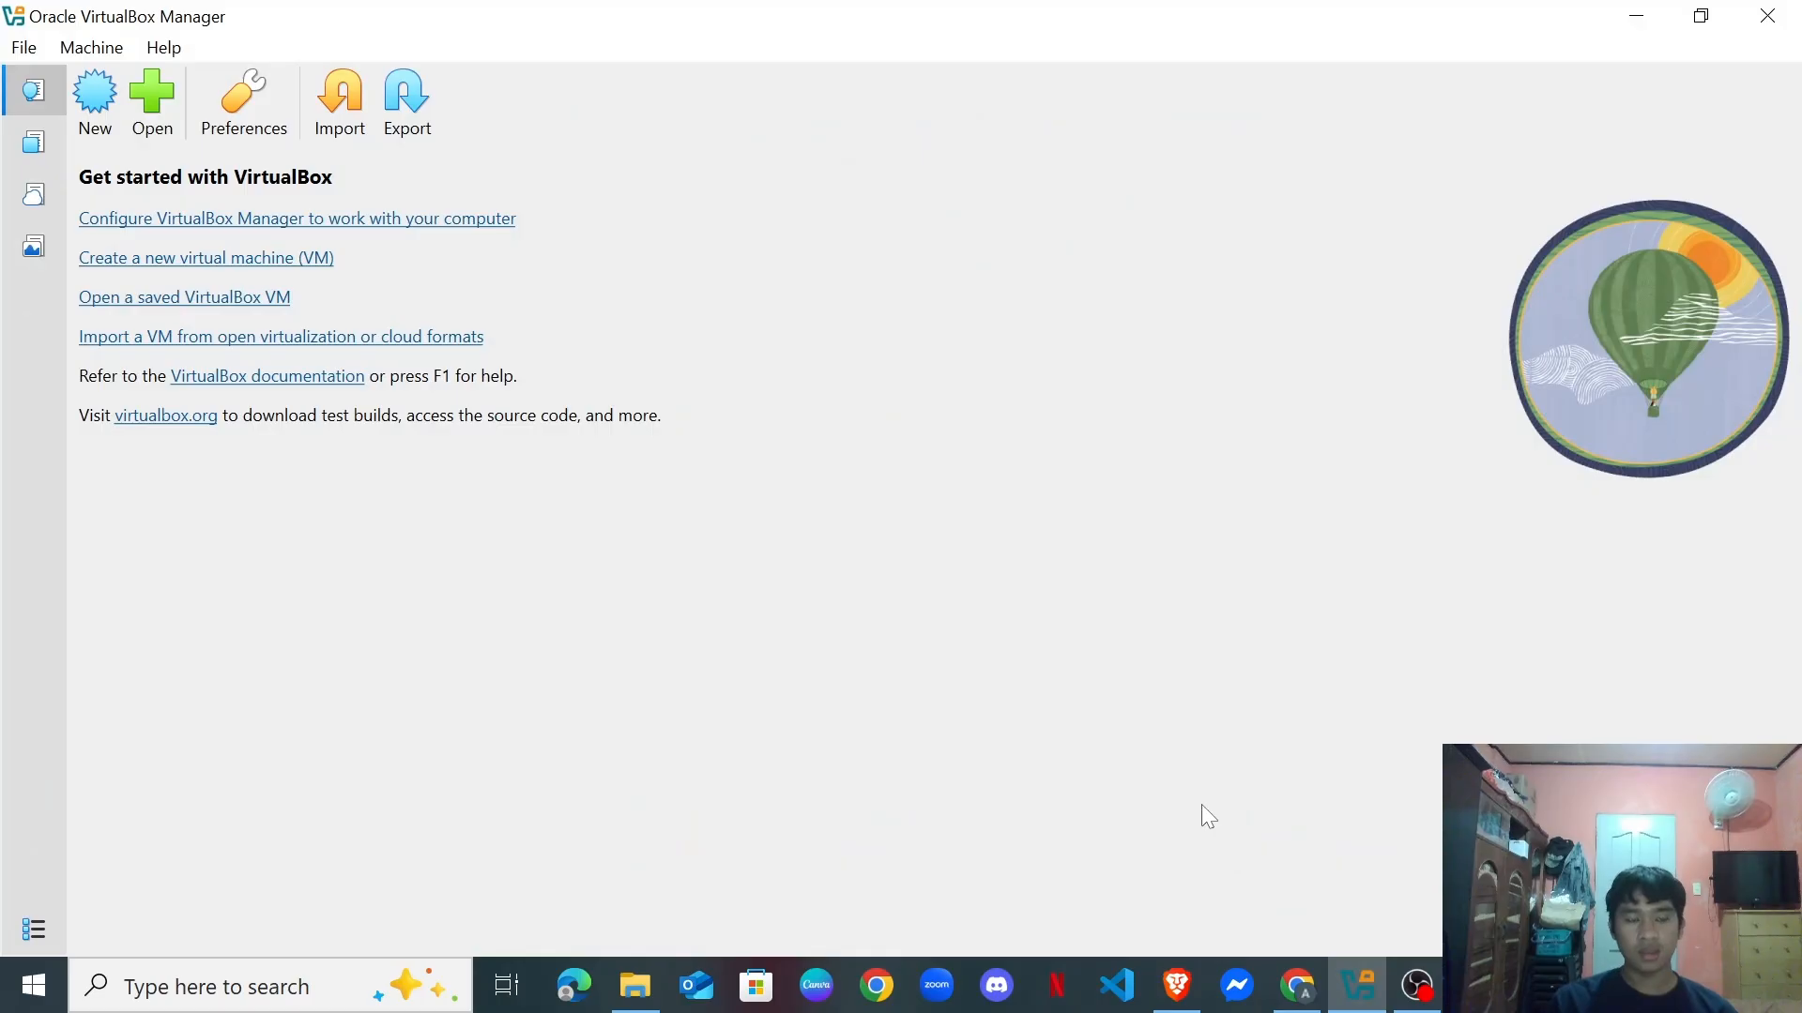
{"action": "left_click", "coordinate": [79, 103]}
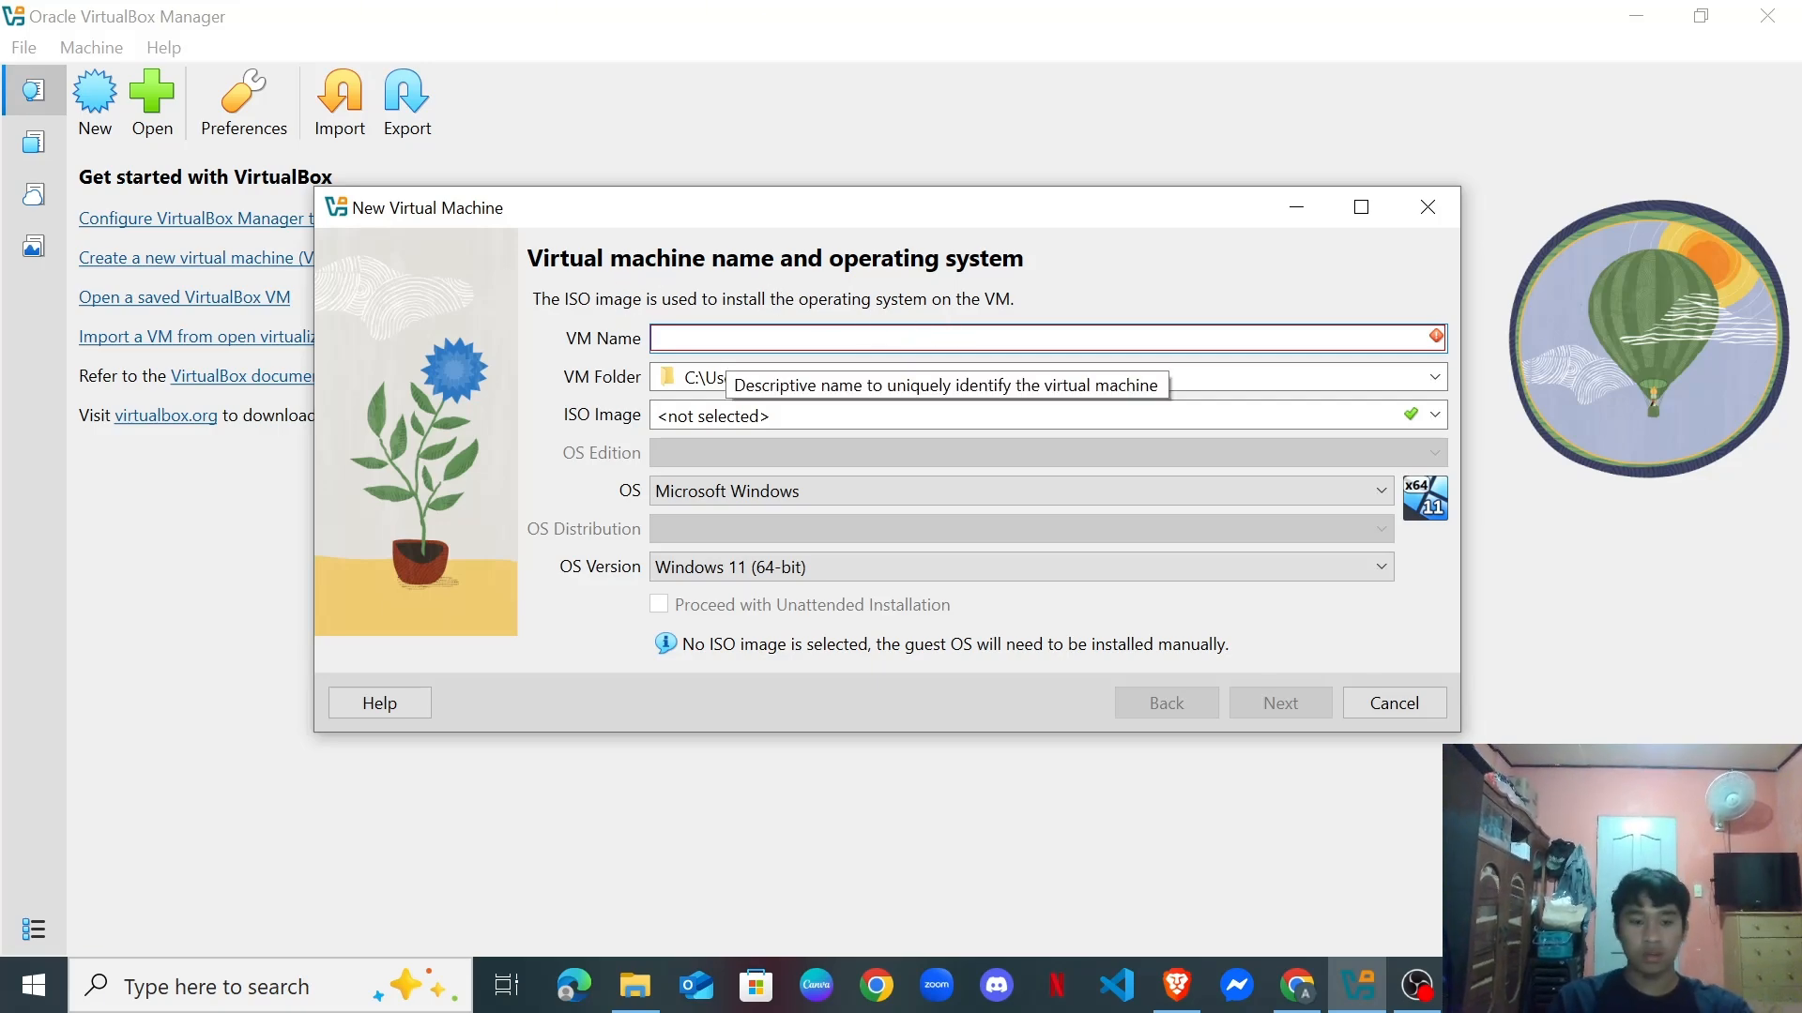
{"action": "type", "text": "Ubun"}
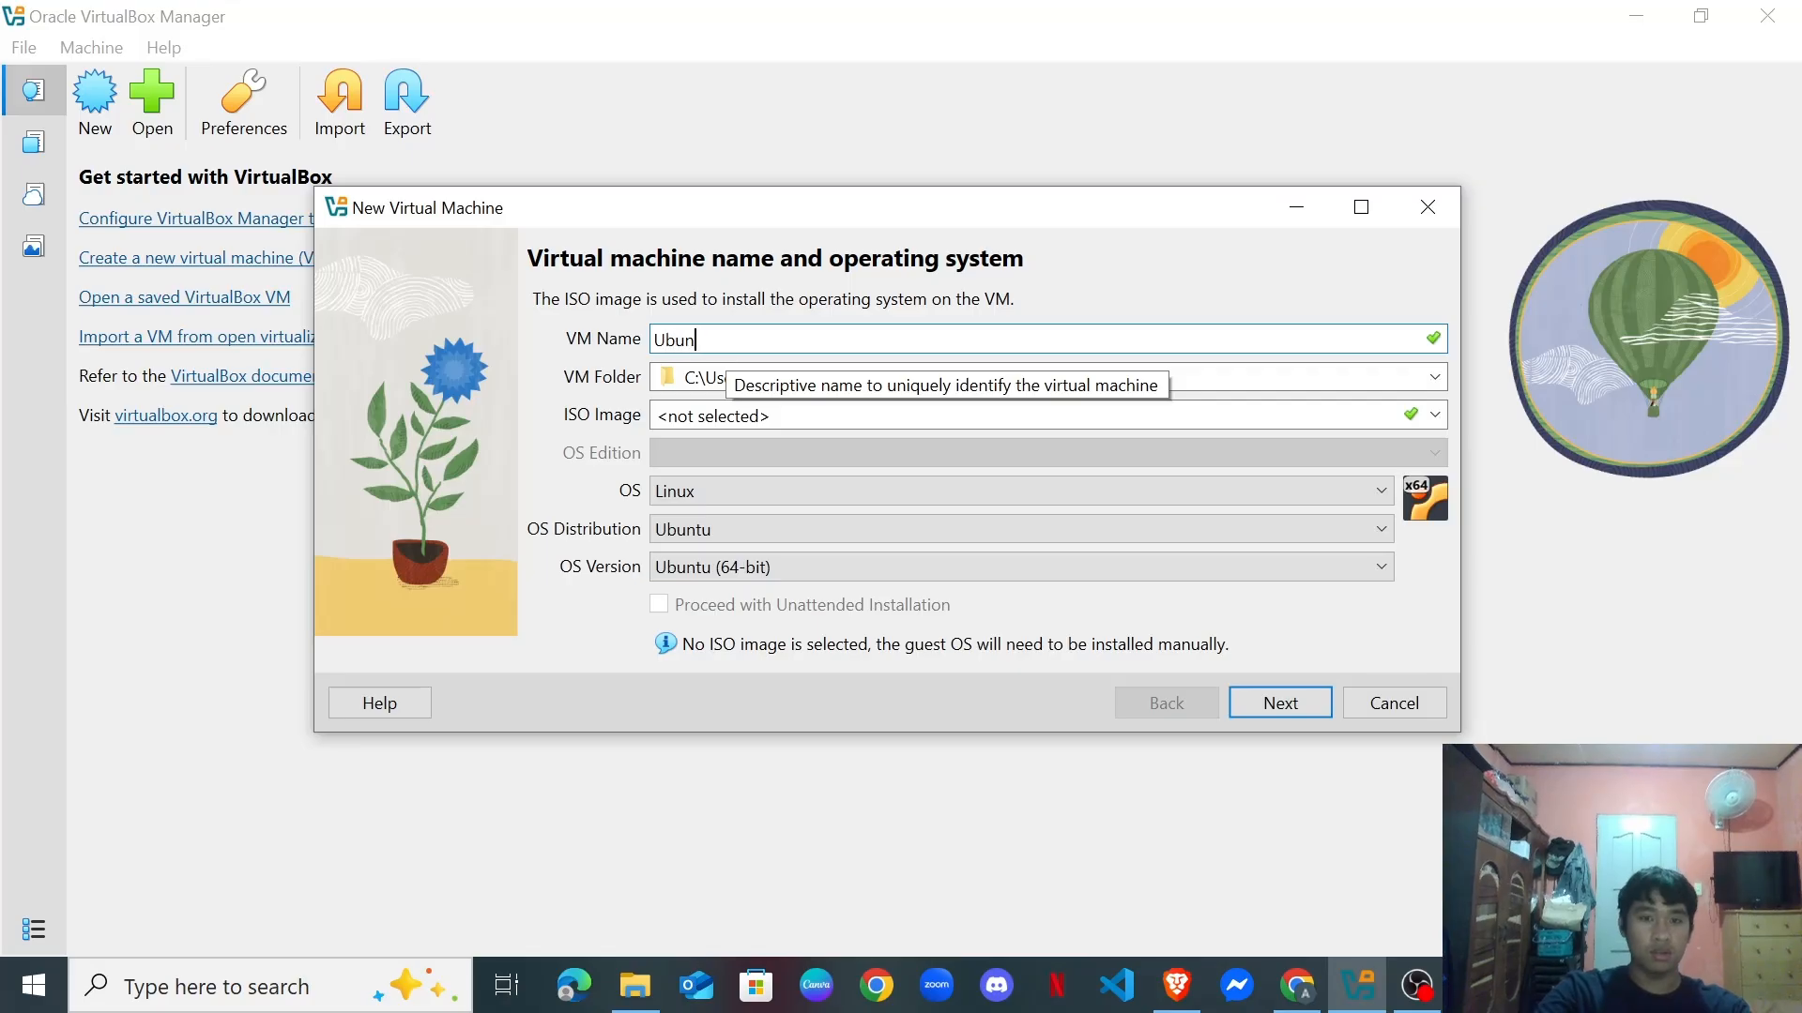
{"action": "type", "text": "tu"}
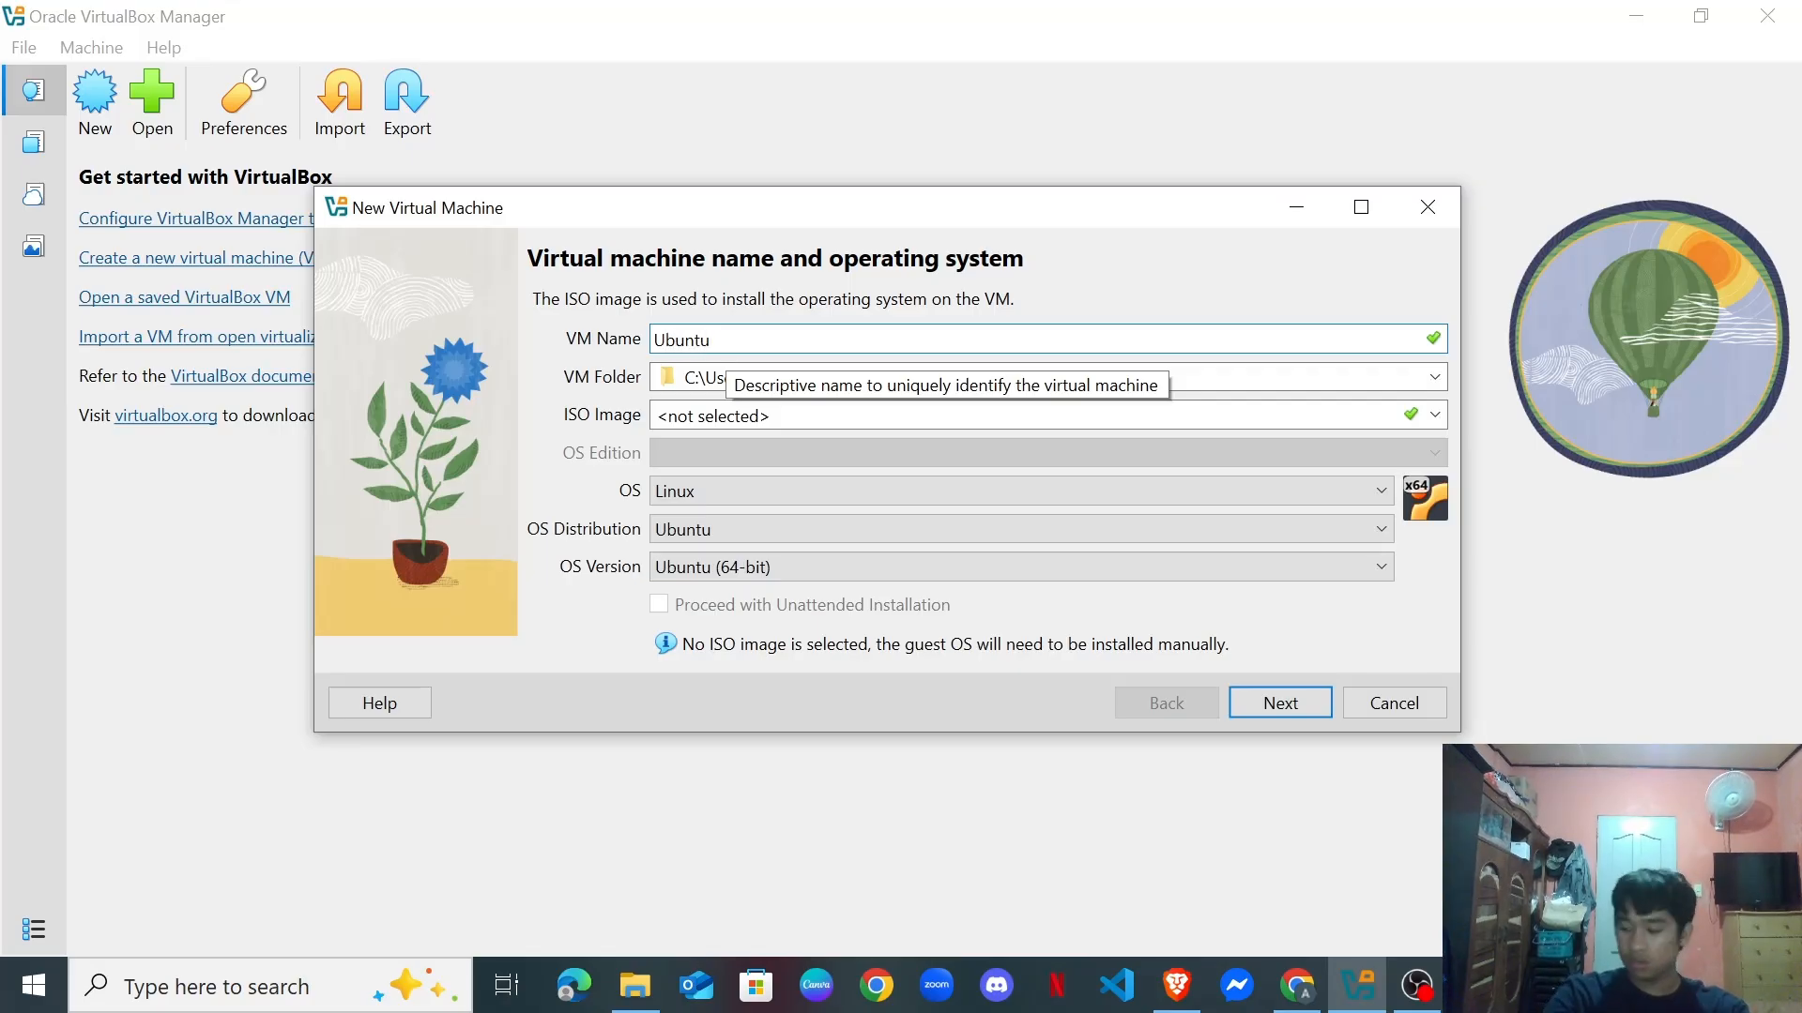
{"action": "type", "text": "Ser"}
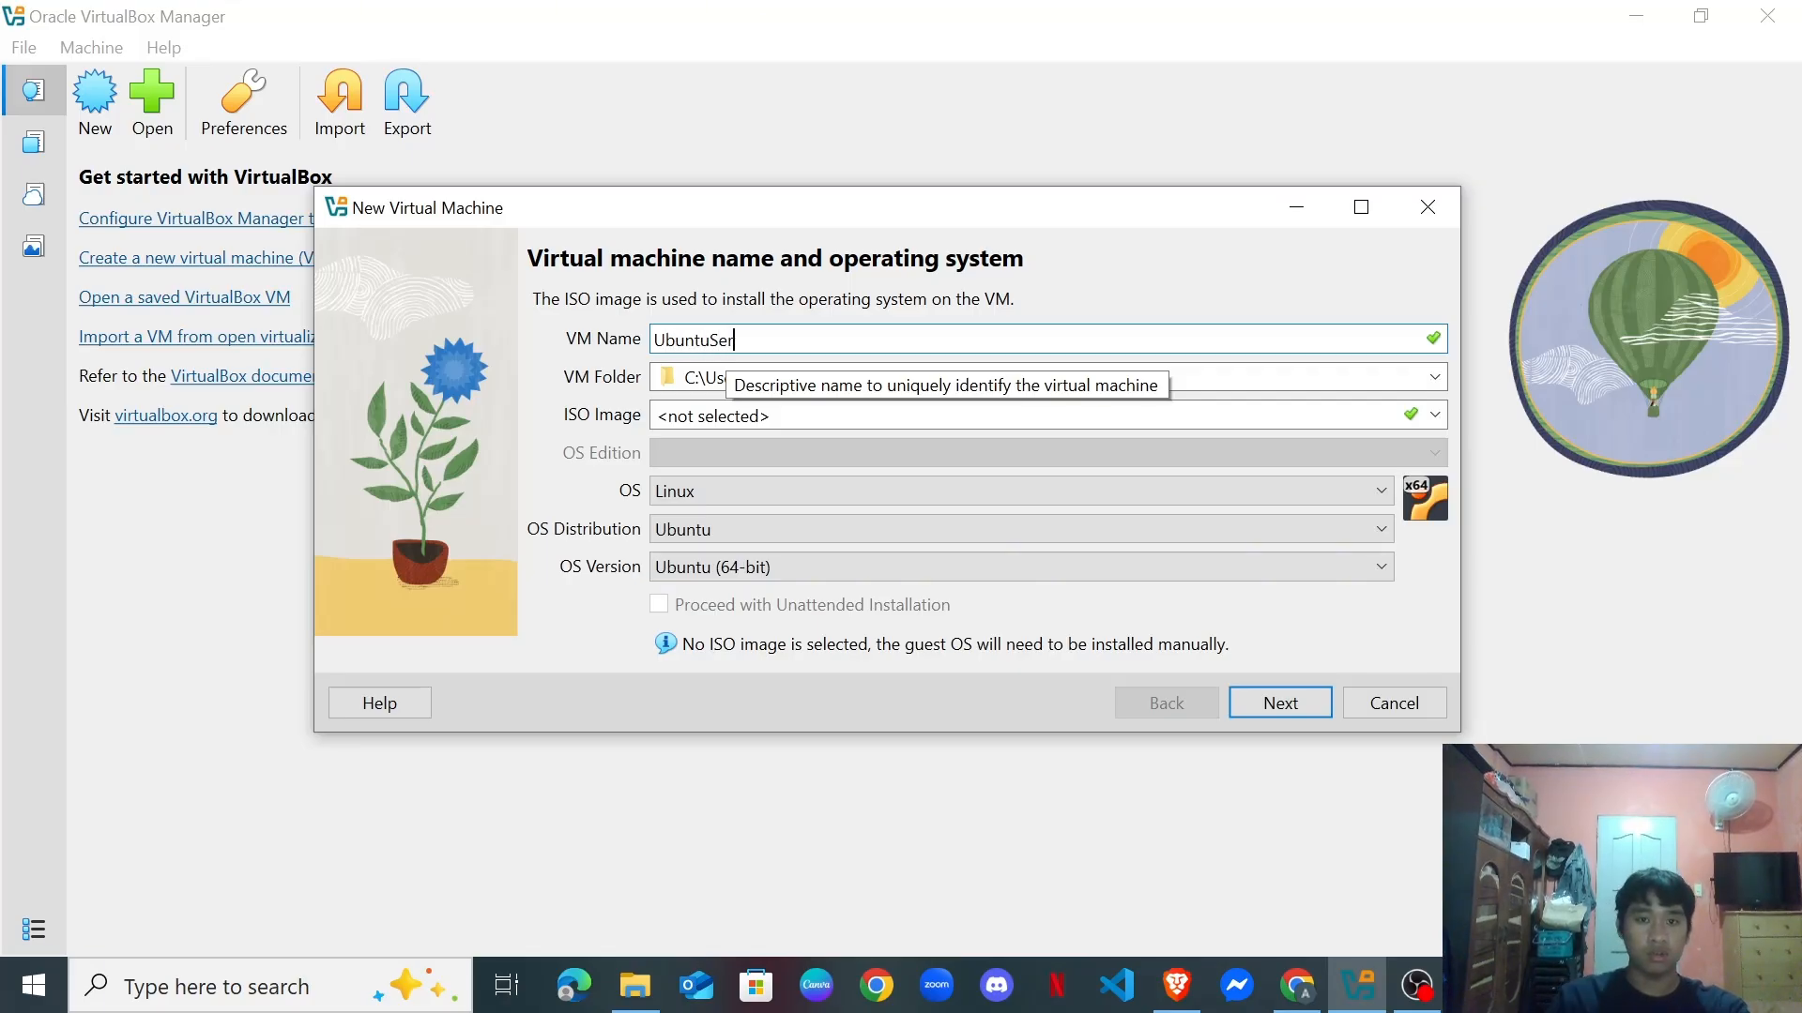
{"action": "type", "text": "ver"}
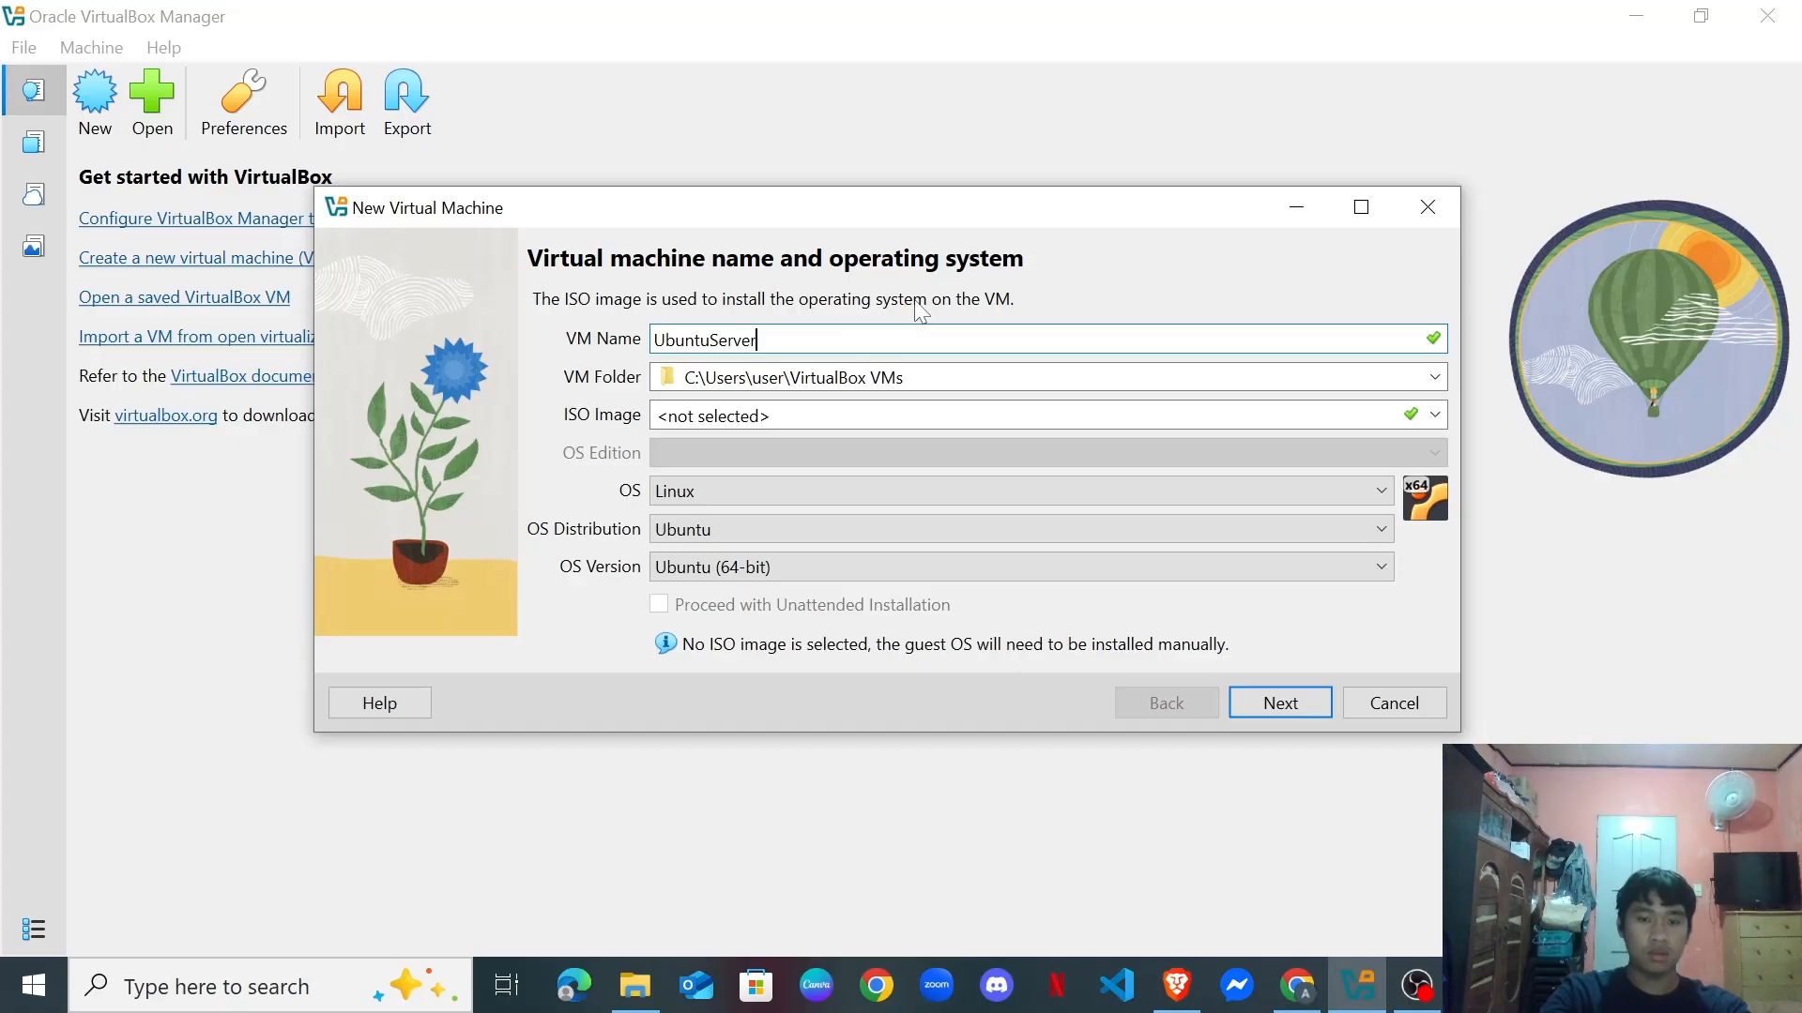
{"action": "type", "text": "24"}
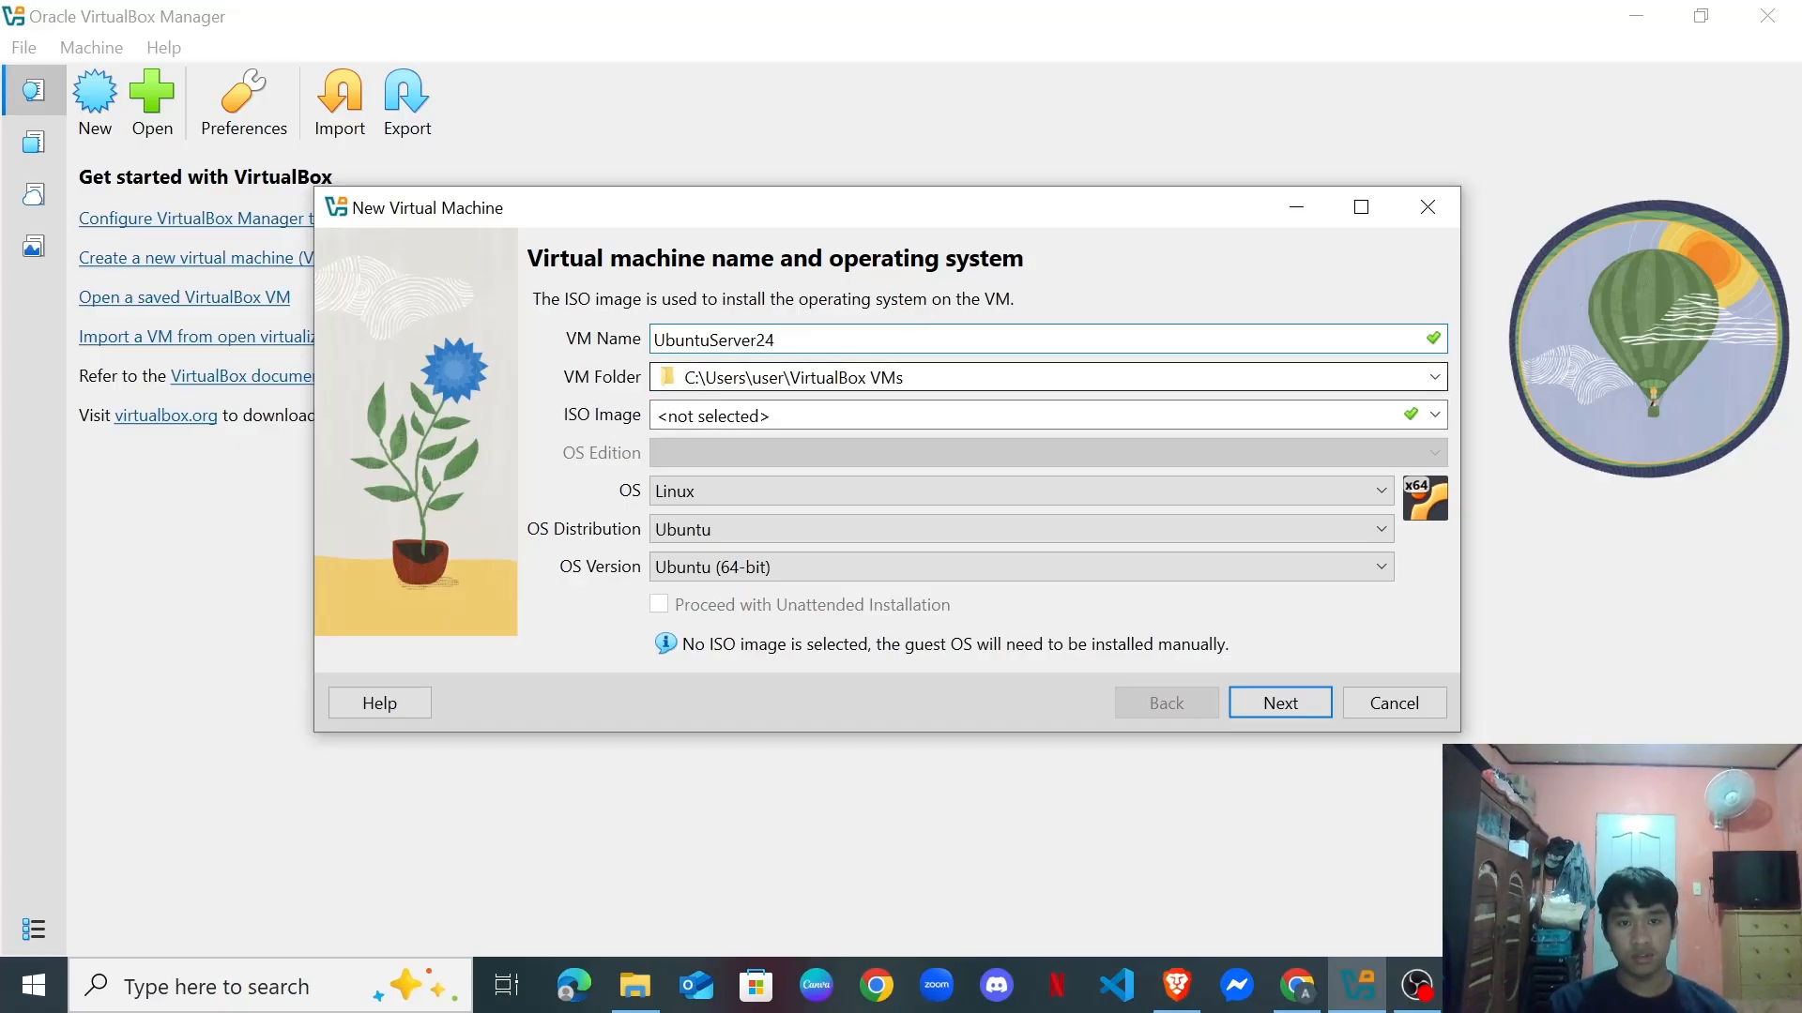
Attach ubuntu-24.04.3-live-server-amd64.iso from Downloads as the VM's ISO image and continue.
{"action": "left_click", "coordinate": [1434, 414]}
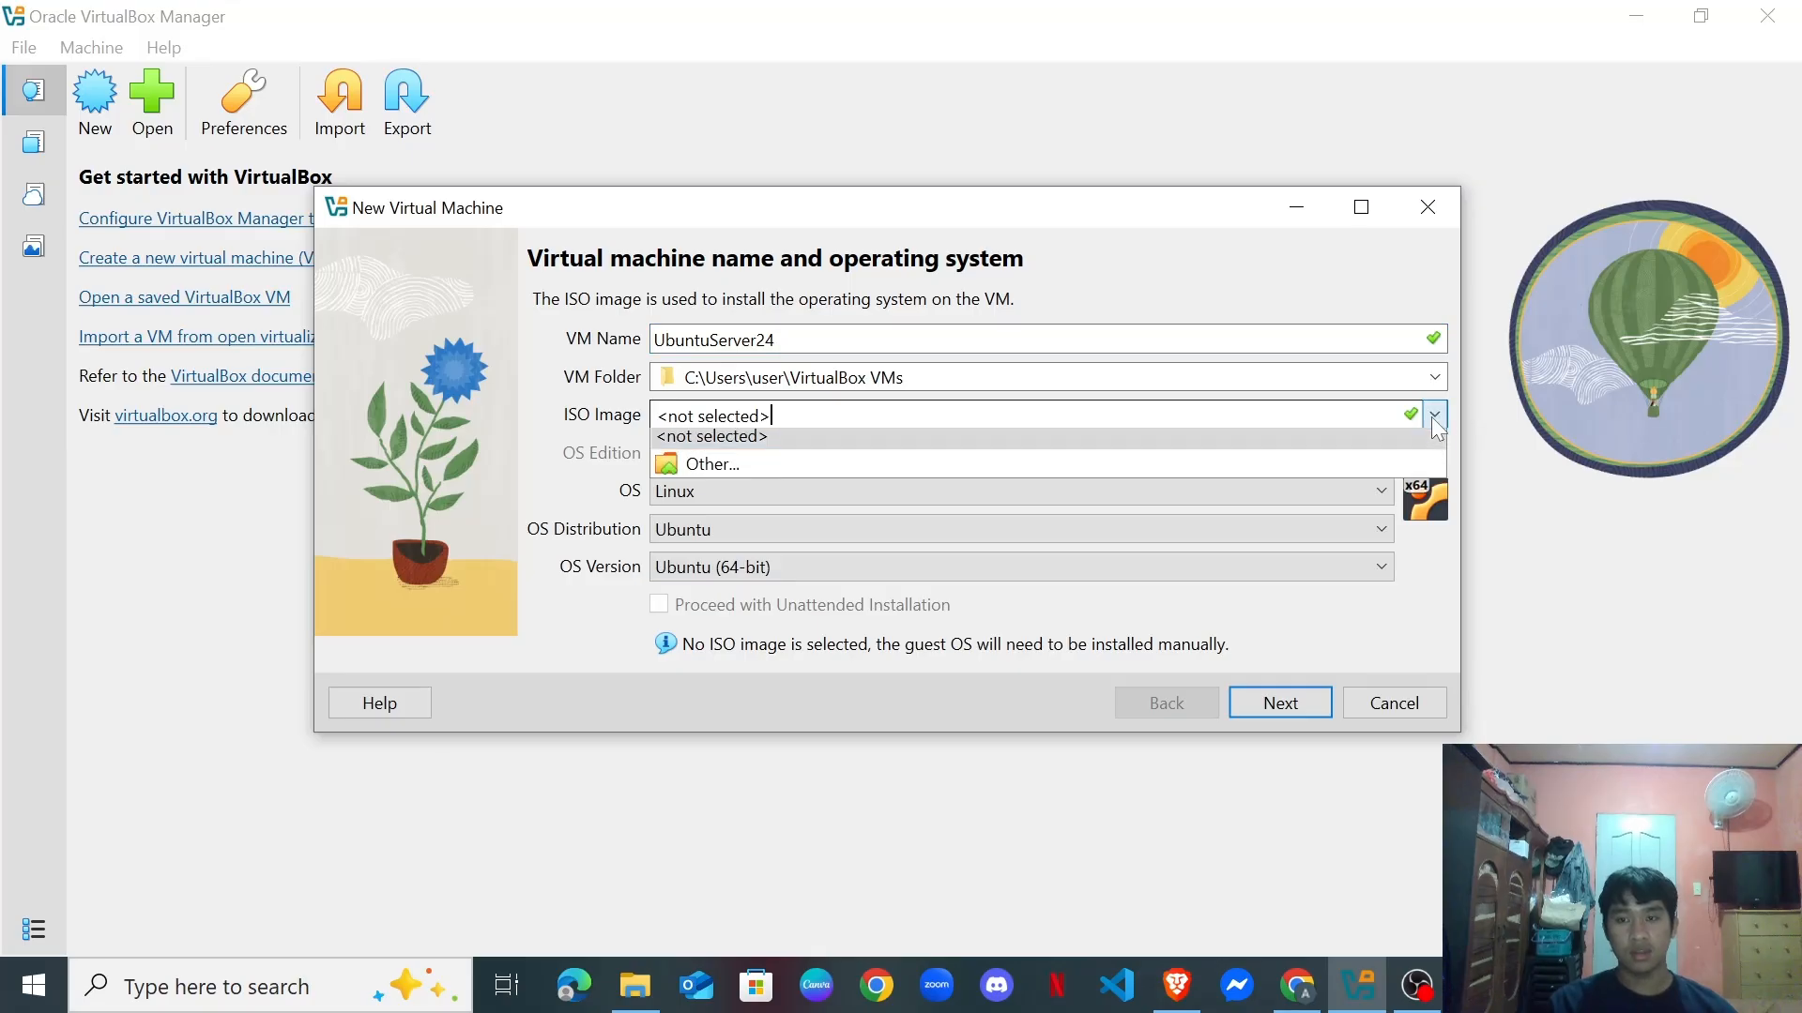
{"action": "left_click", "coordinate": [915, 463]}
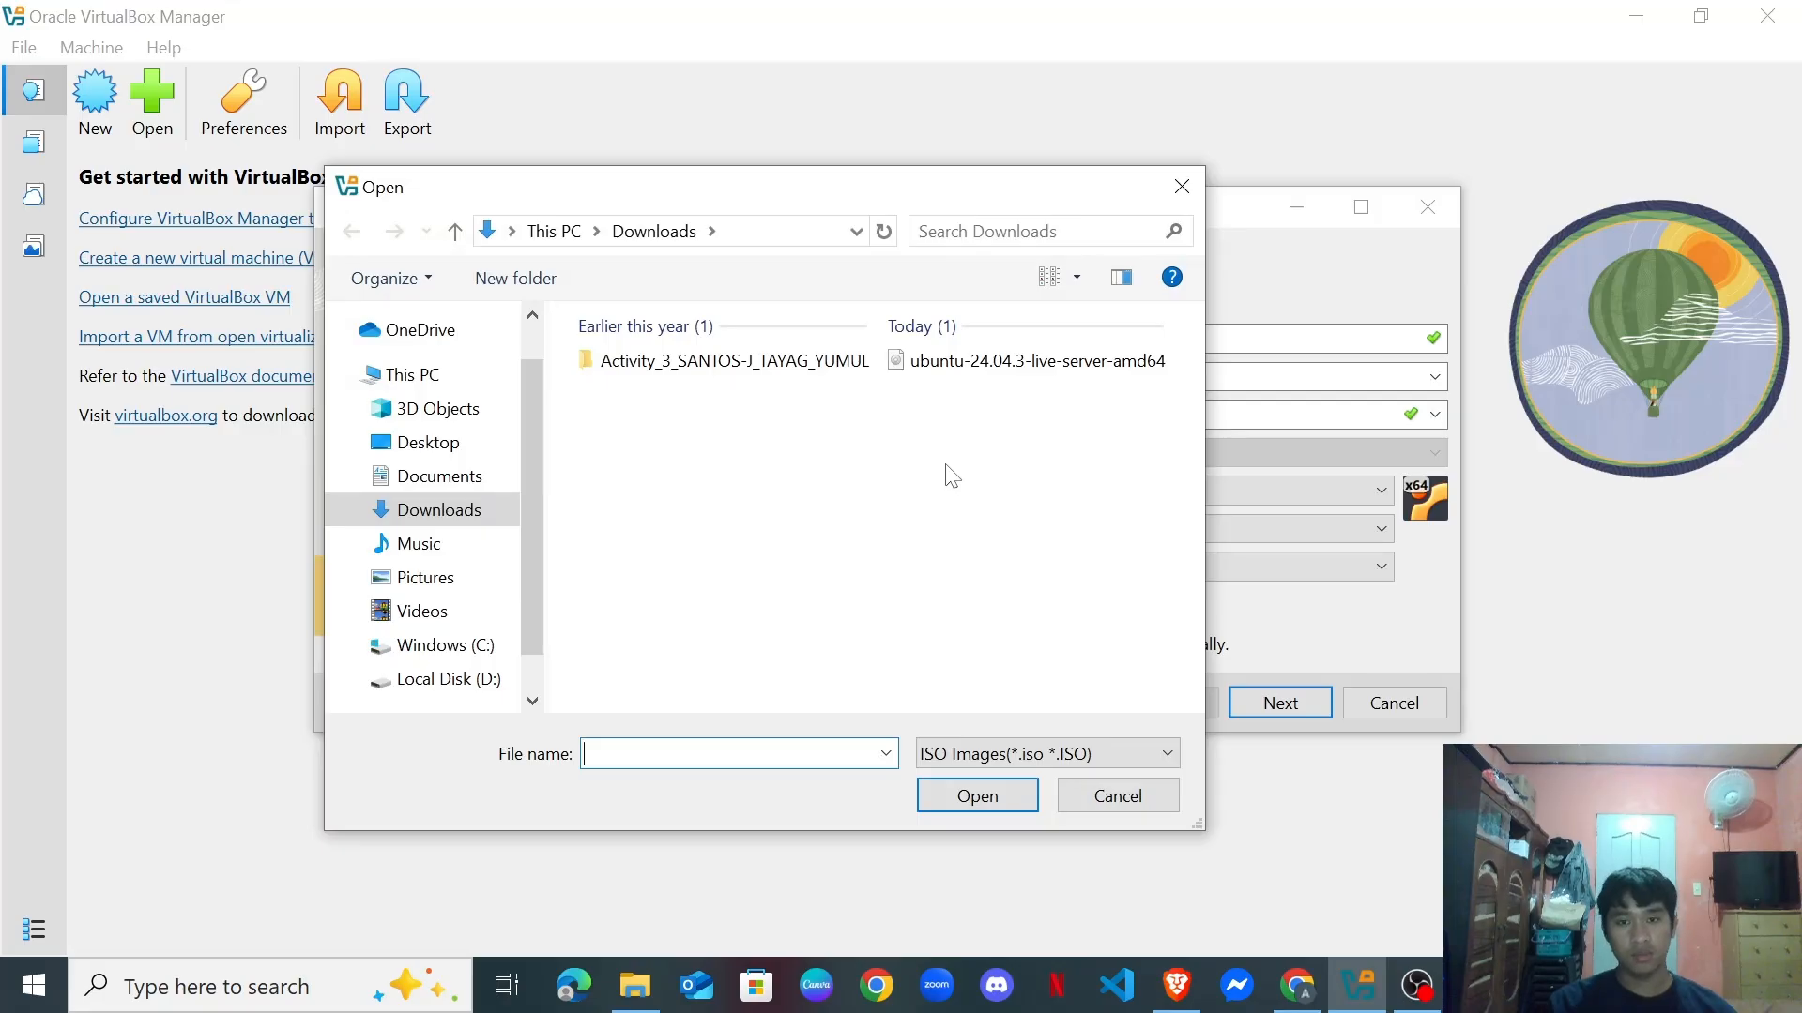
{"action": "left_click", "coordinate": [1053, 381]}
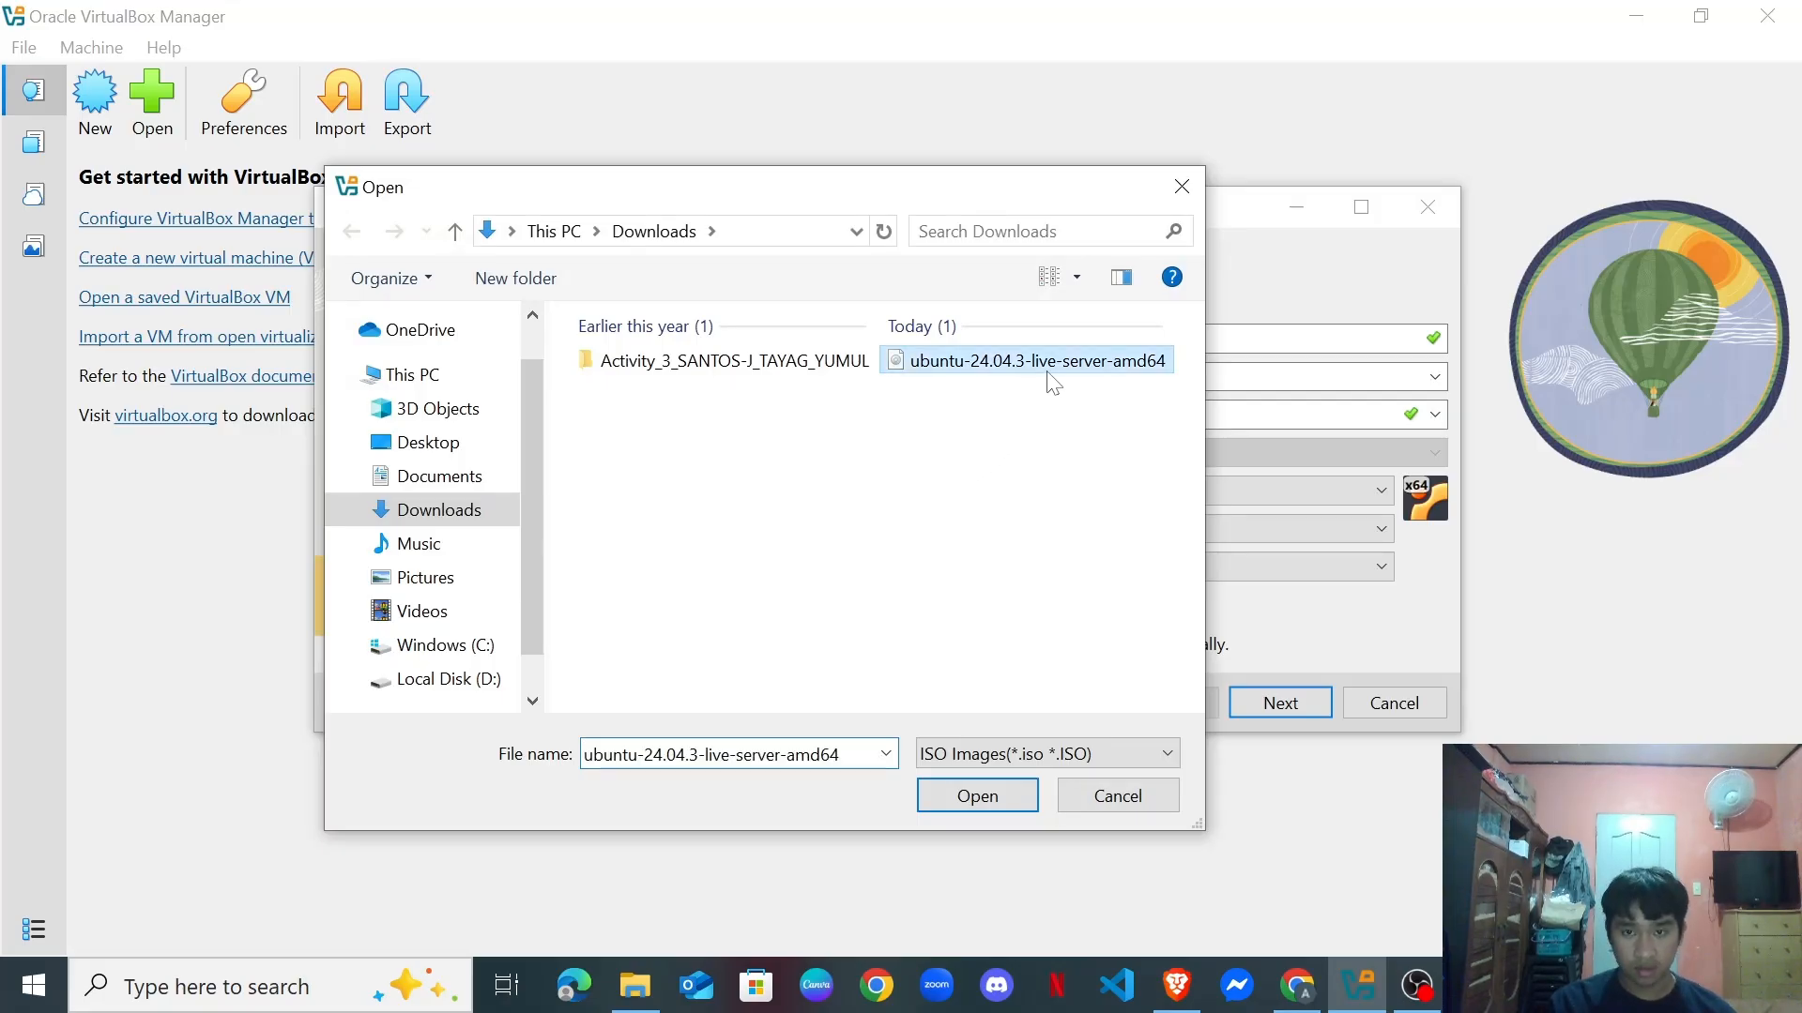
{"action": "left_click", "coordinate": [1018, 788]}
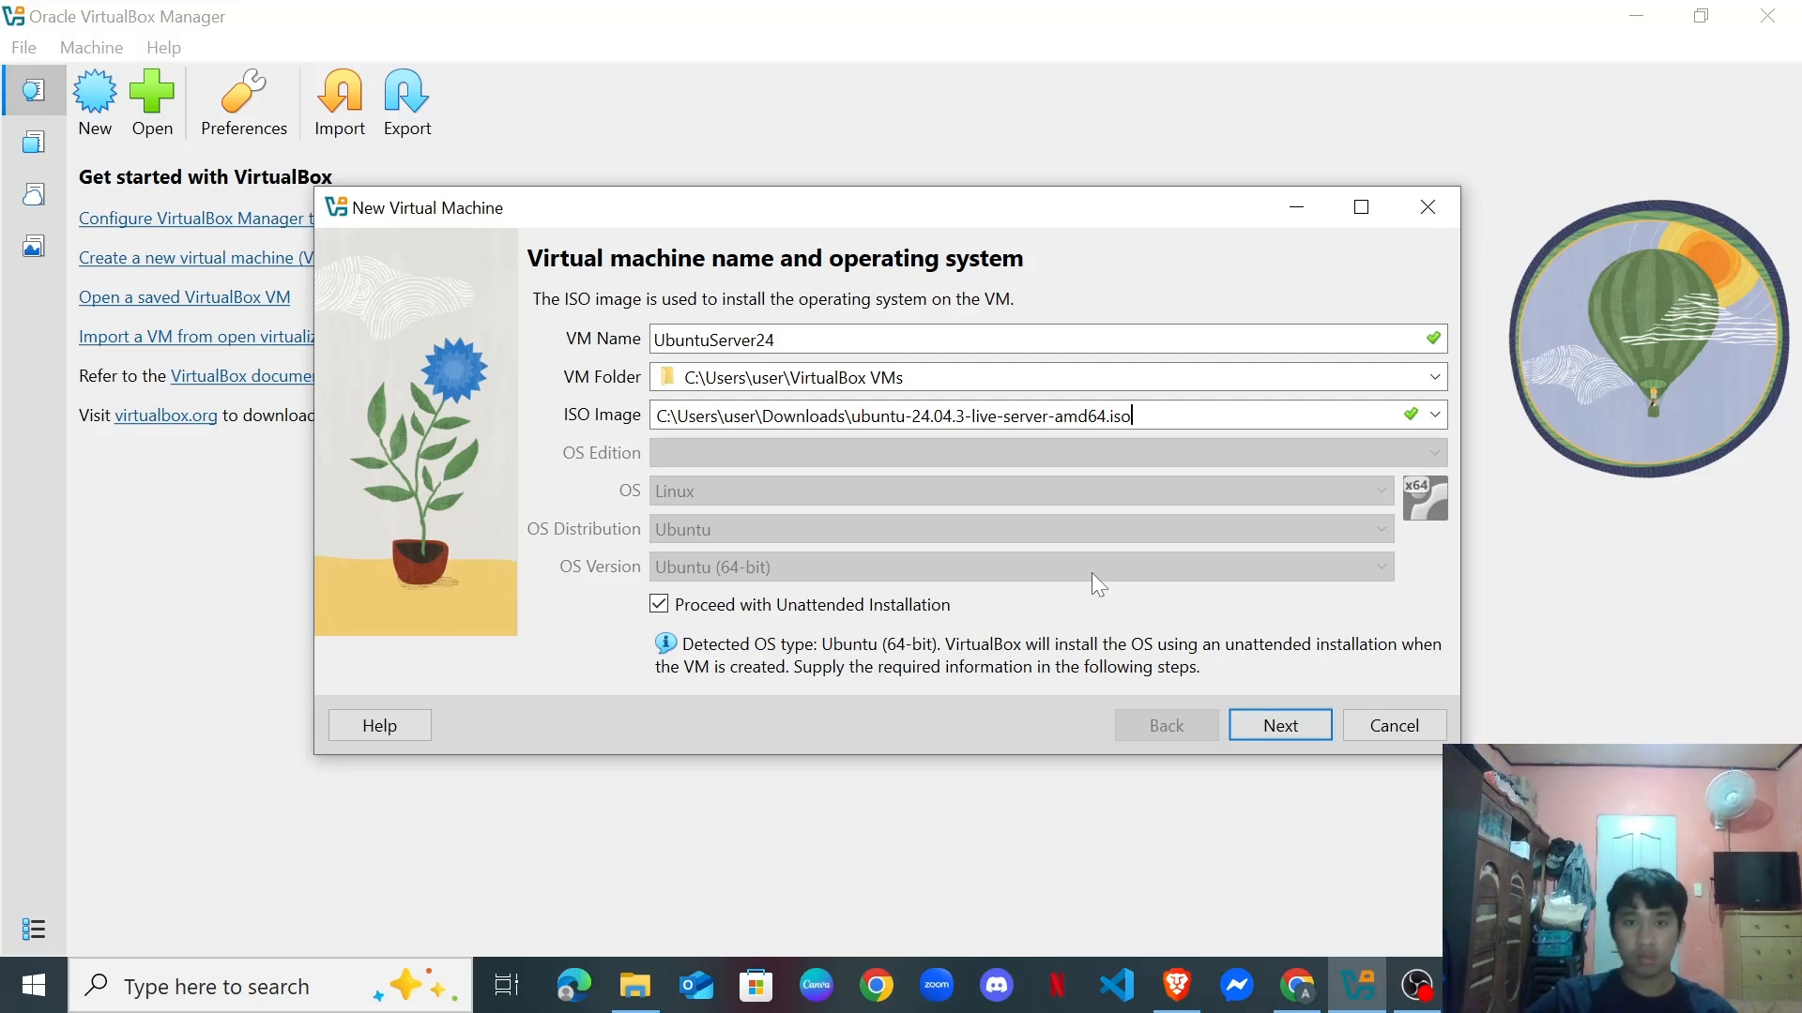
{"action": "left_click", "coordinate": [1251, 724]}
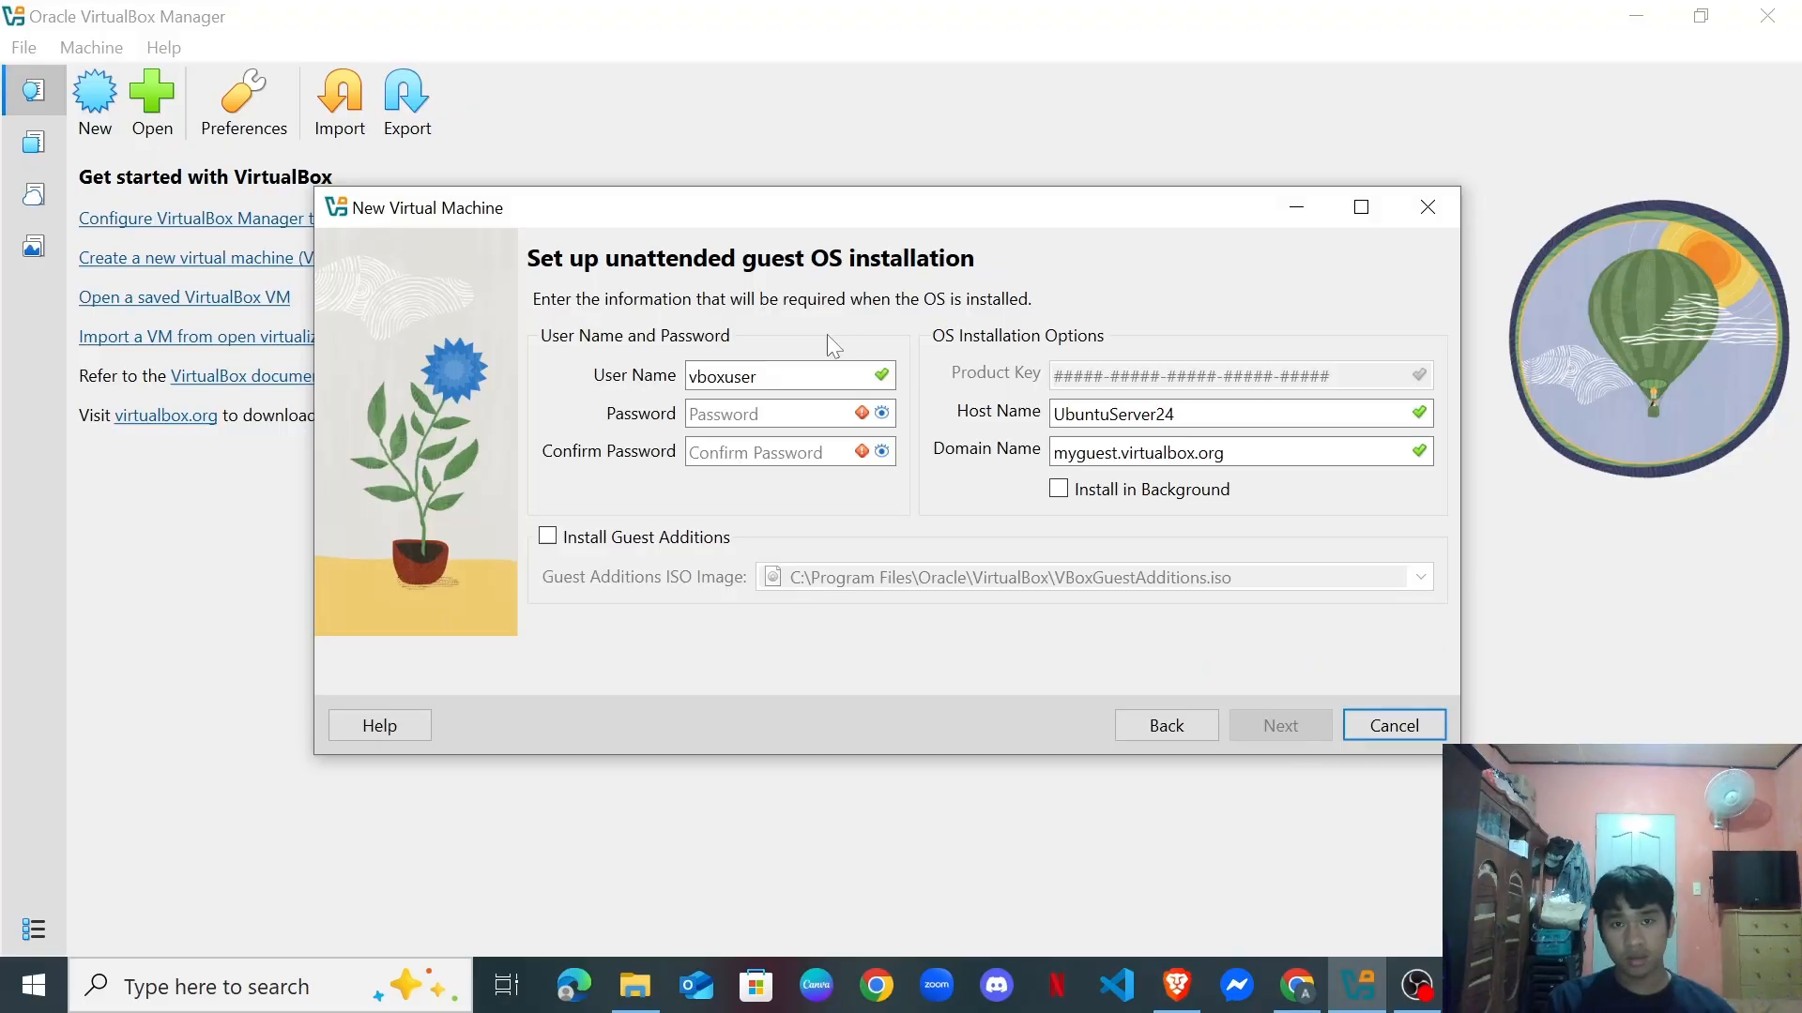
Replace vboxuser with the guest user name, enter and confirm the password, and set host name my-ubuntu-server.
{"action": "double_click", "coordinate": [694, 375]}
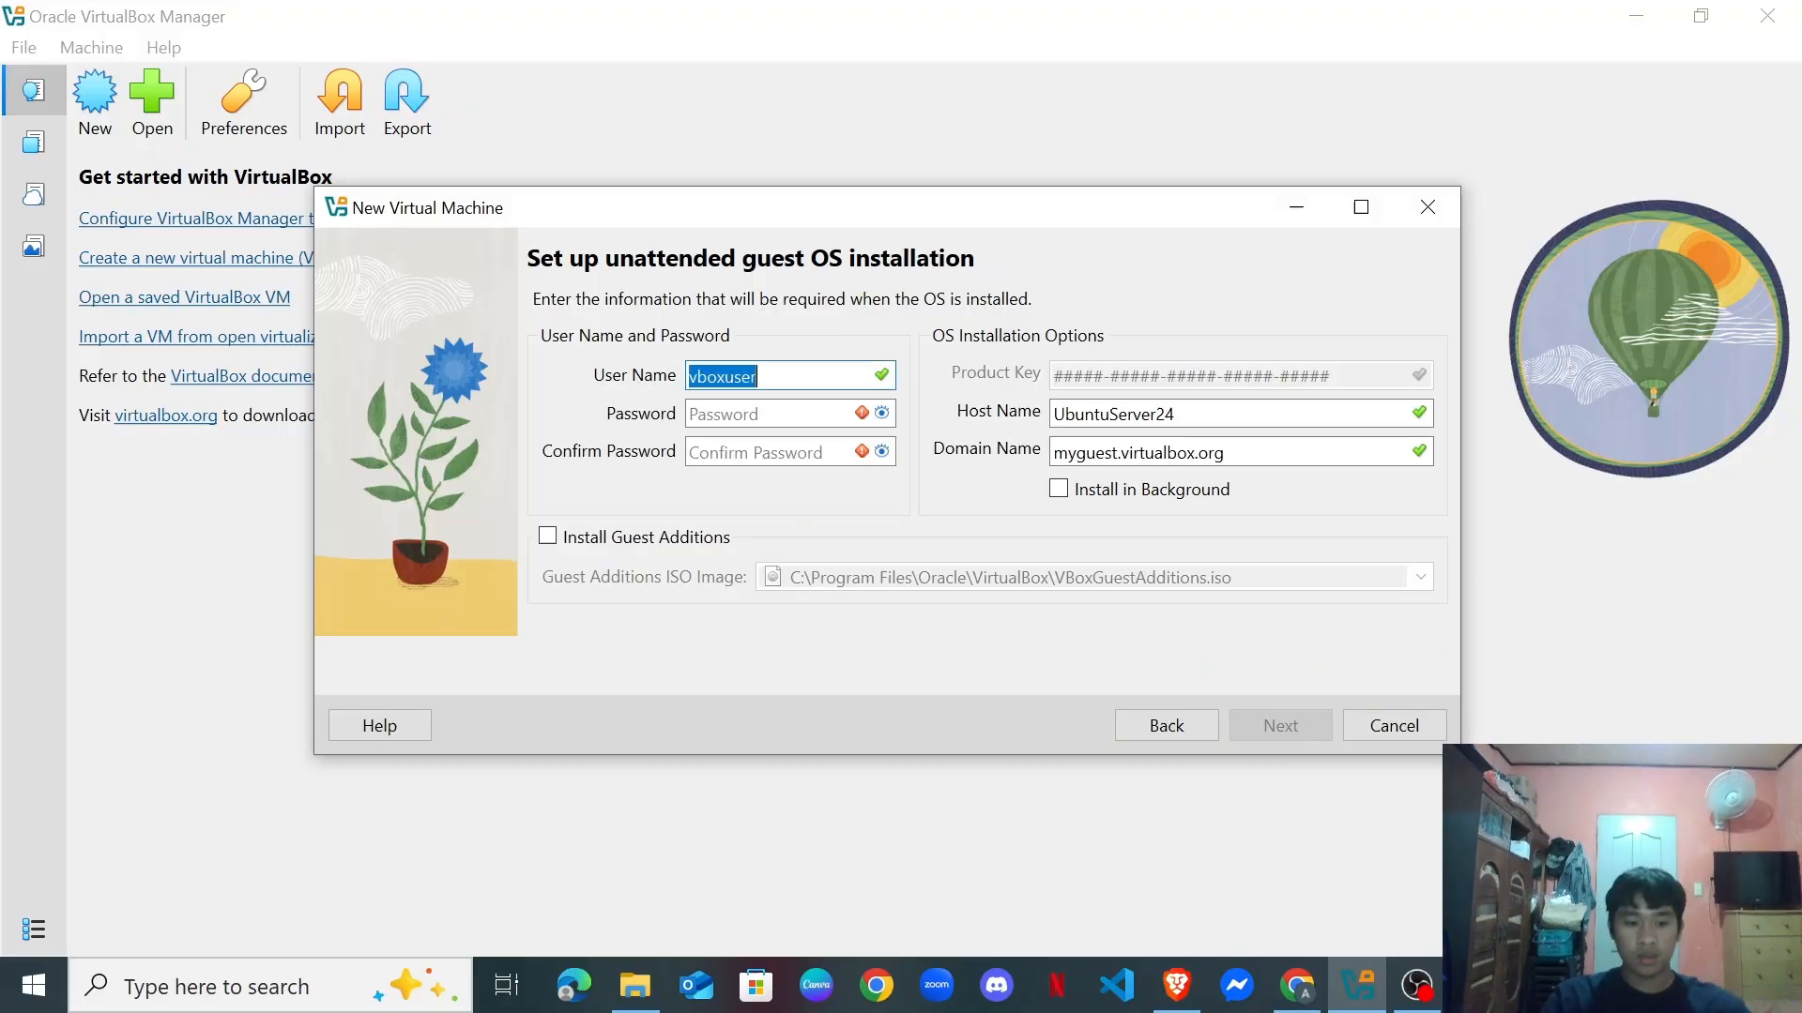
{"action": "type", "text": "alds"}
{"action": "key", "text": "Tab"}
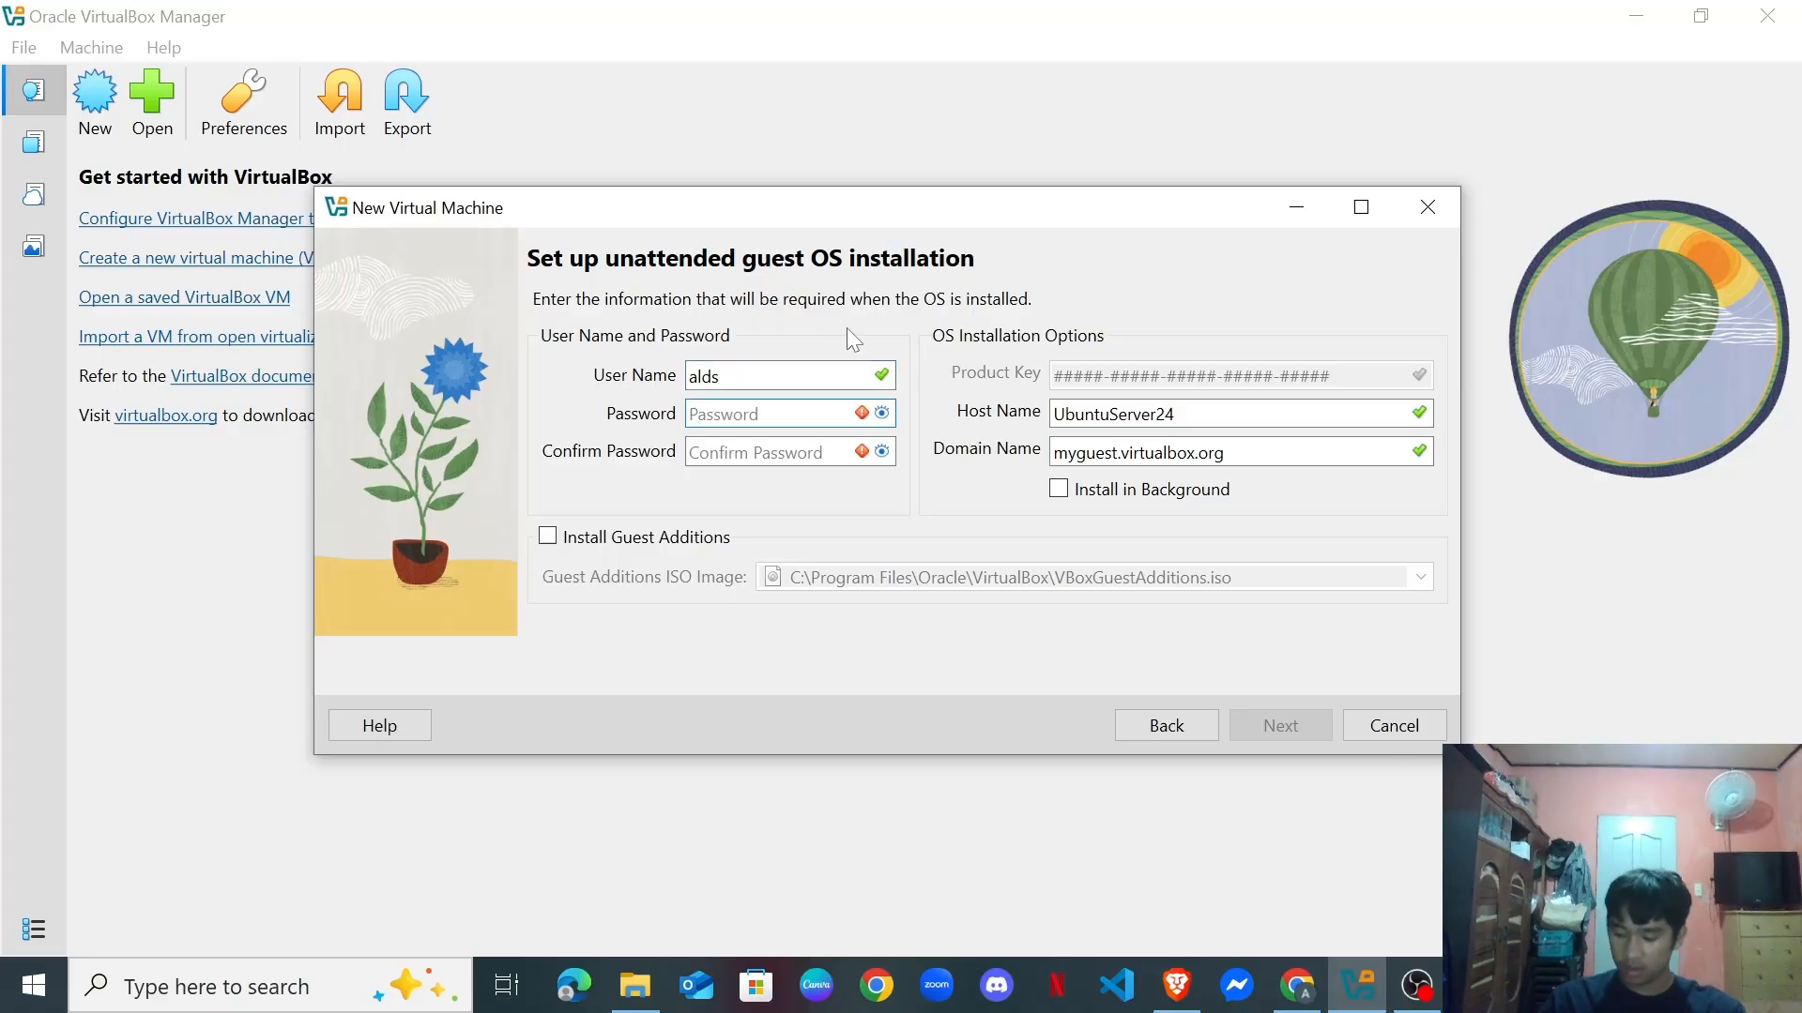
{"action": "type", "text": "admin"}
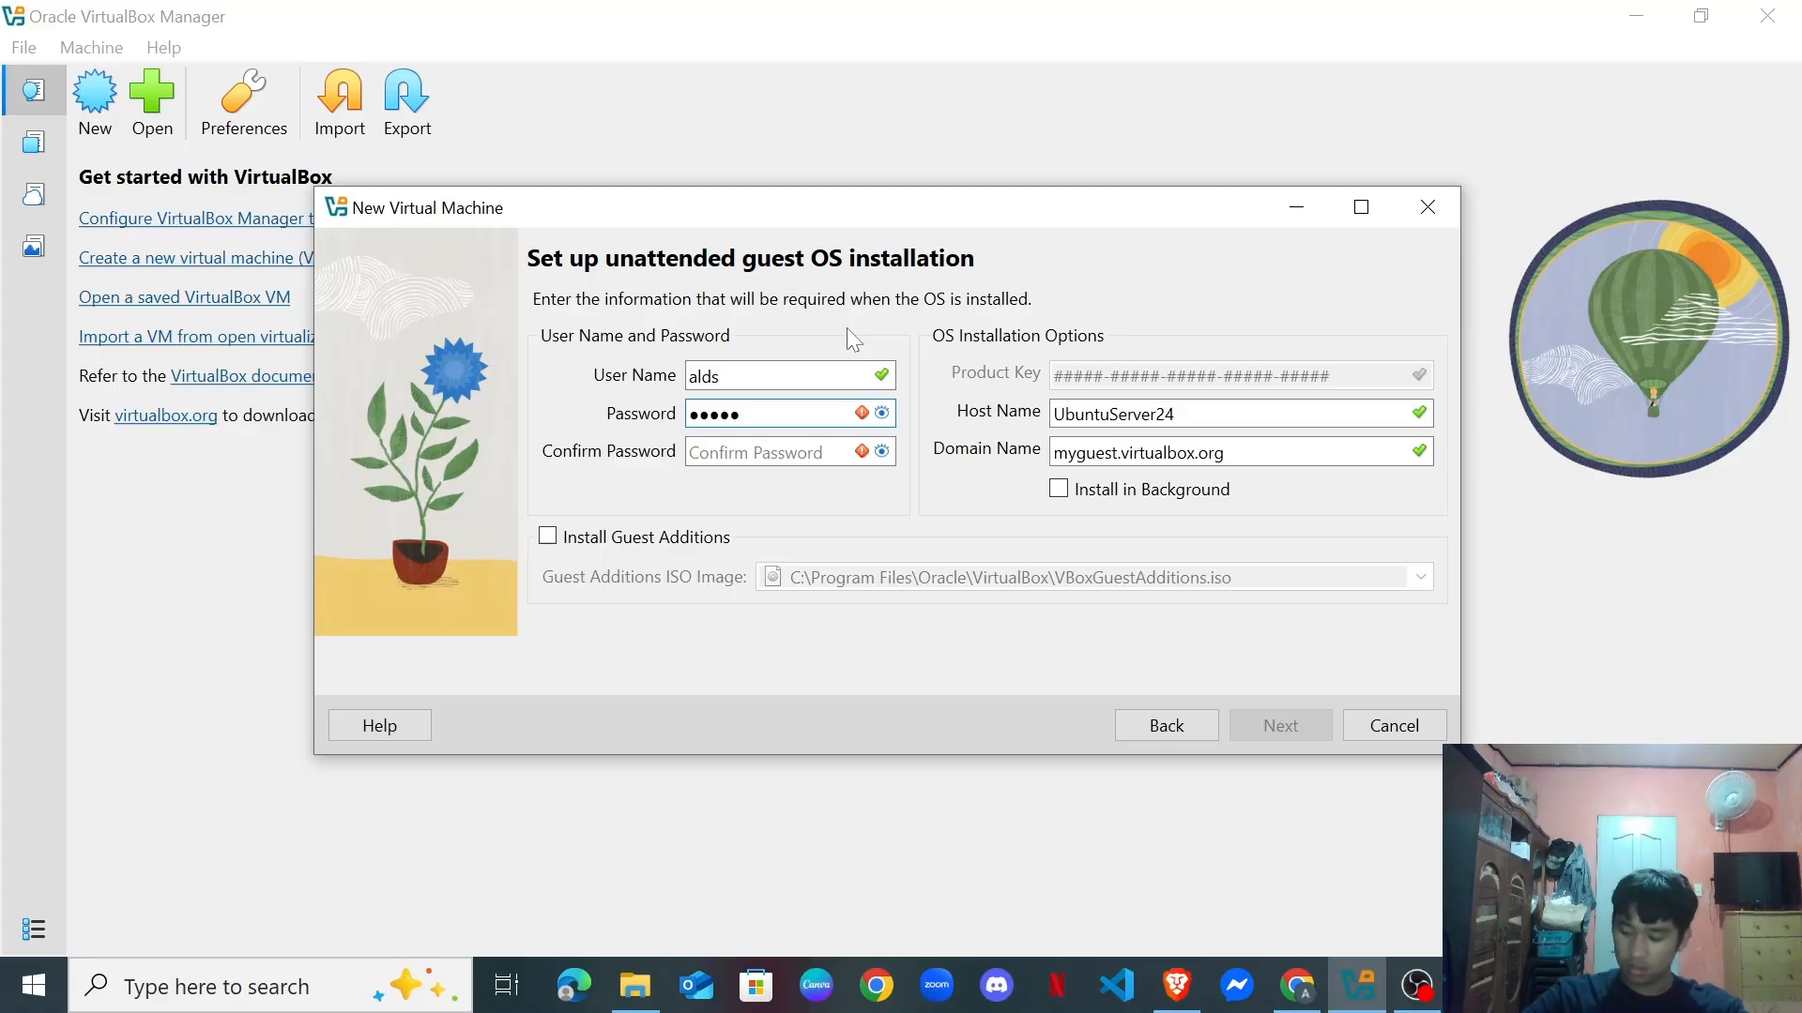
{"action": "type", "text": "1"}
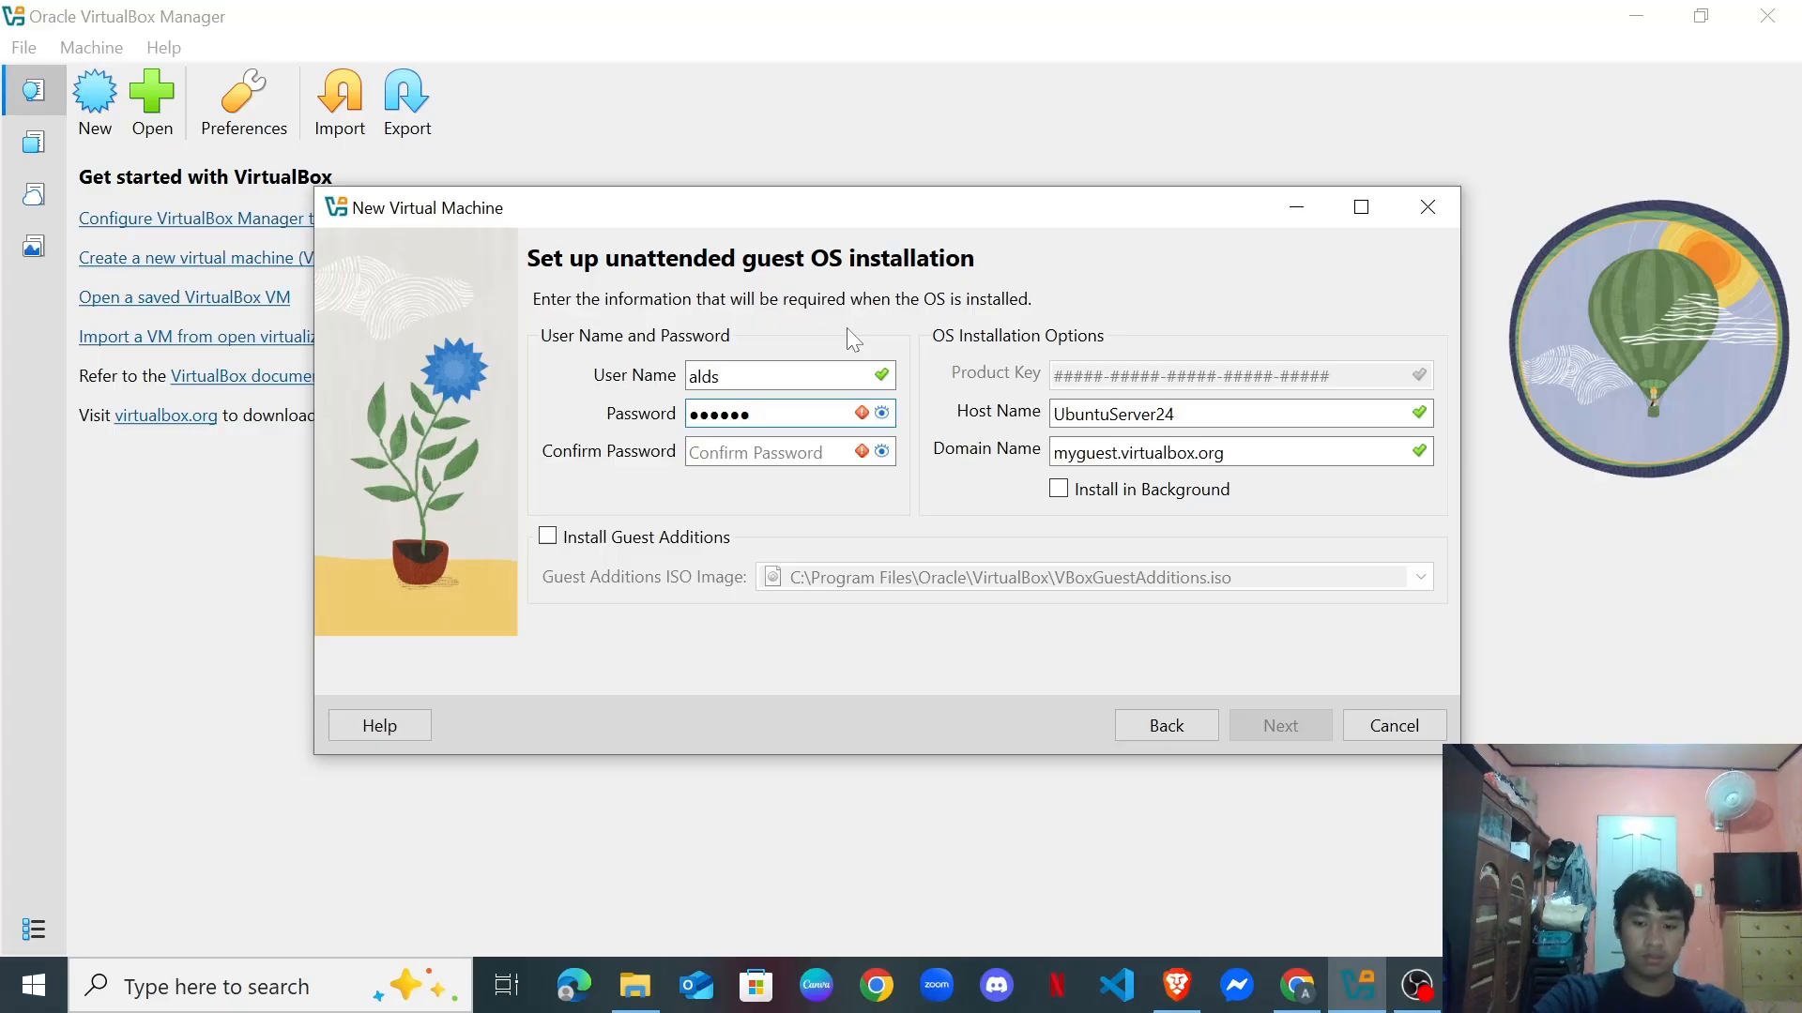
{"action": "type", "text": "2"}
{"action": "key", "text": "Tab"}
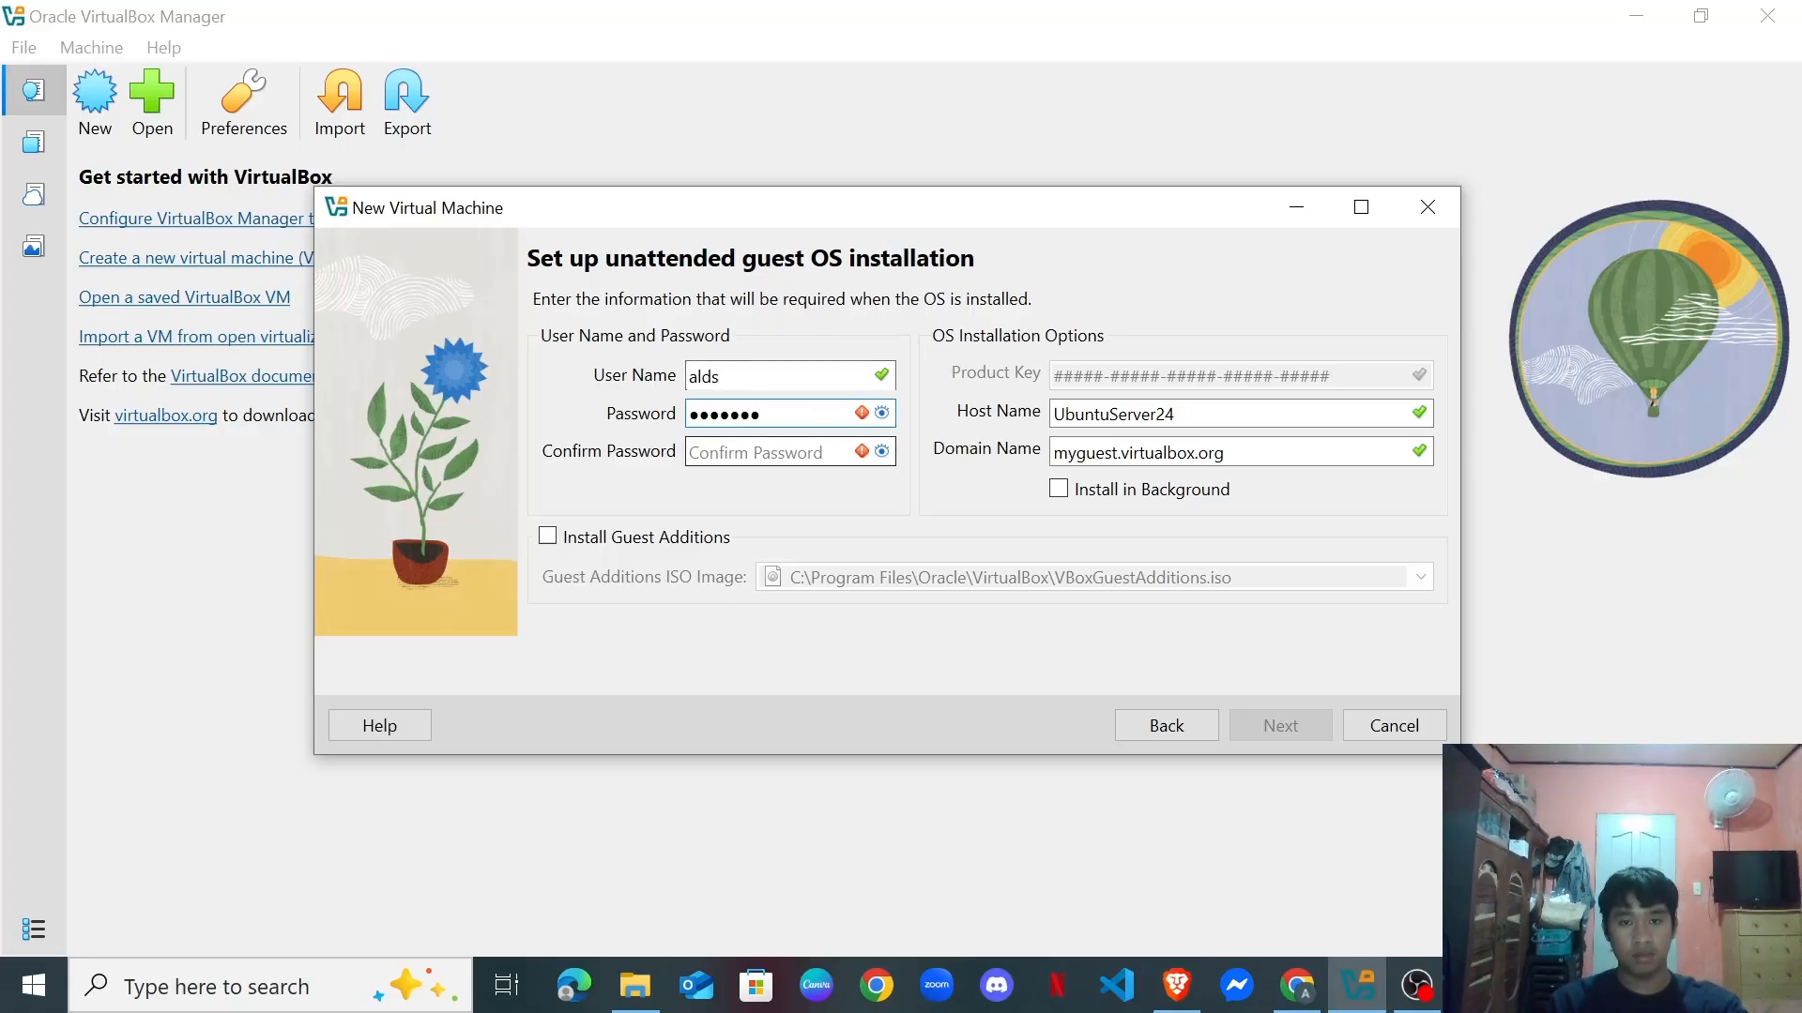
{"action": "type", "text": "ald"}
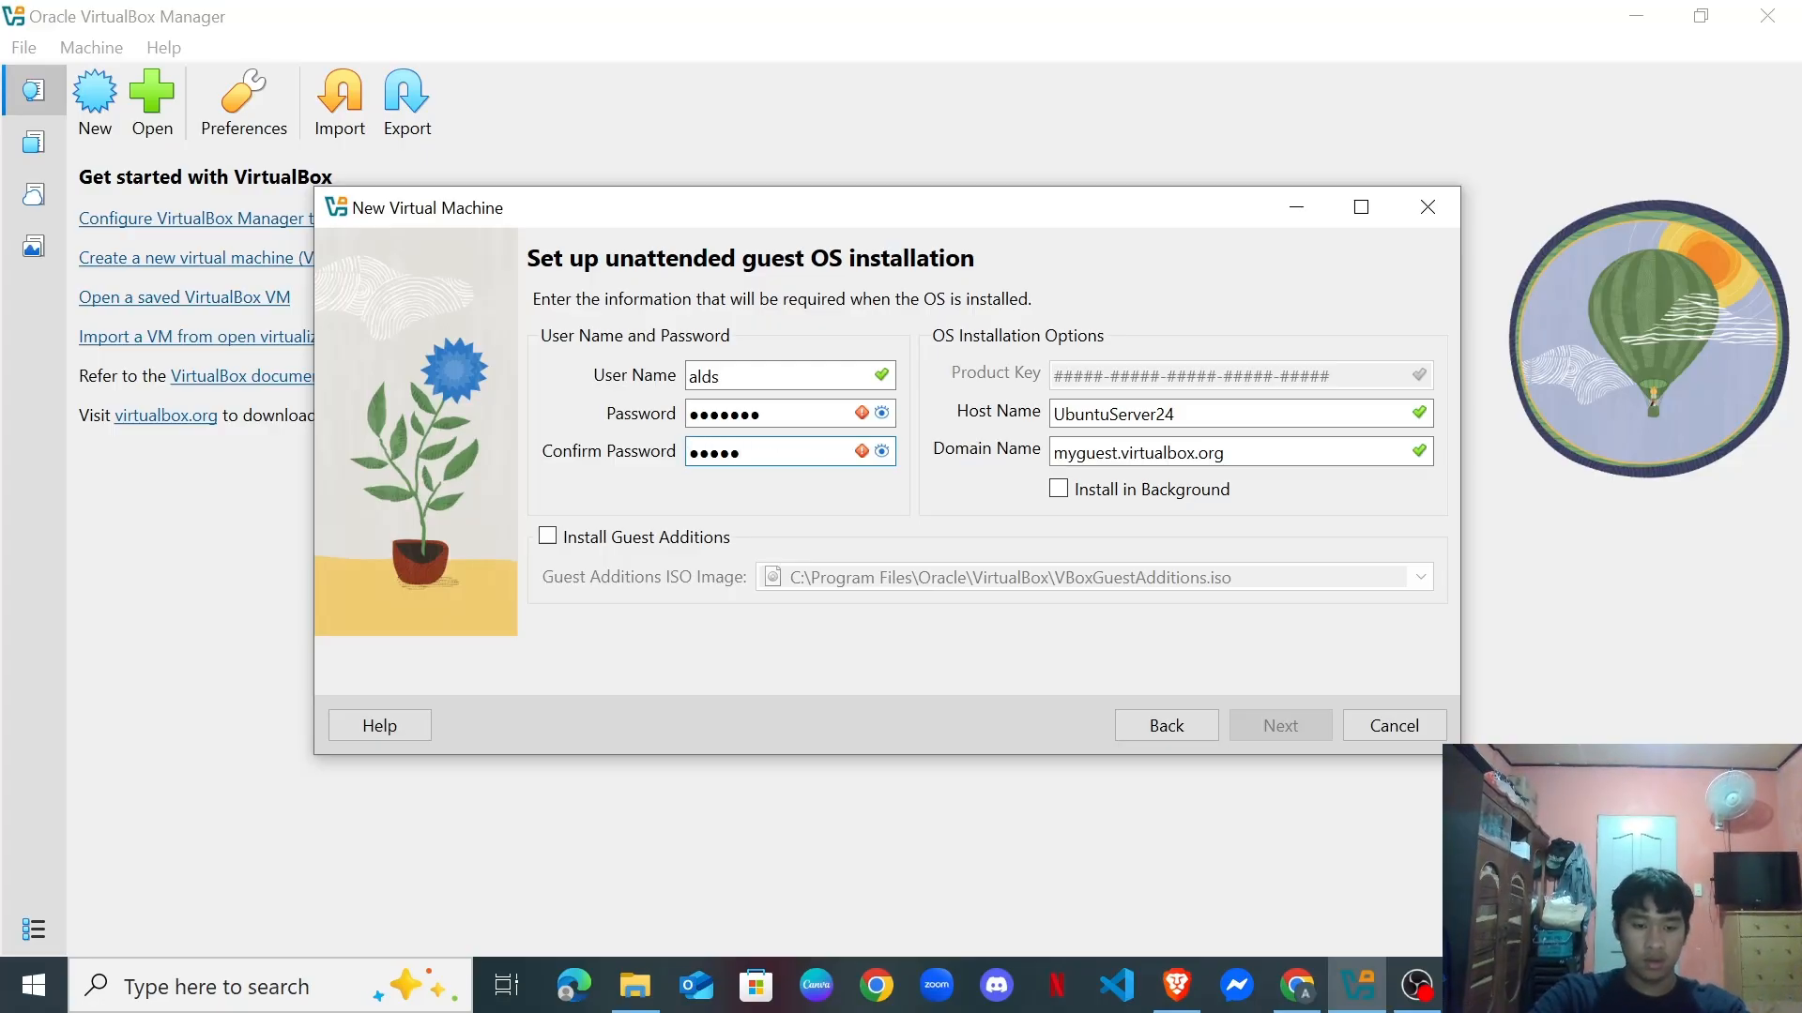
{"action": "type", "text": "••"}
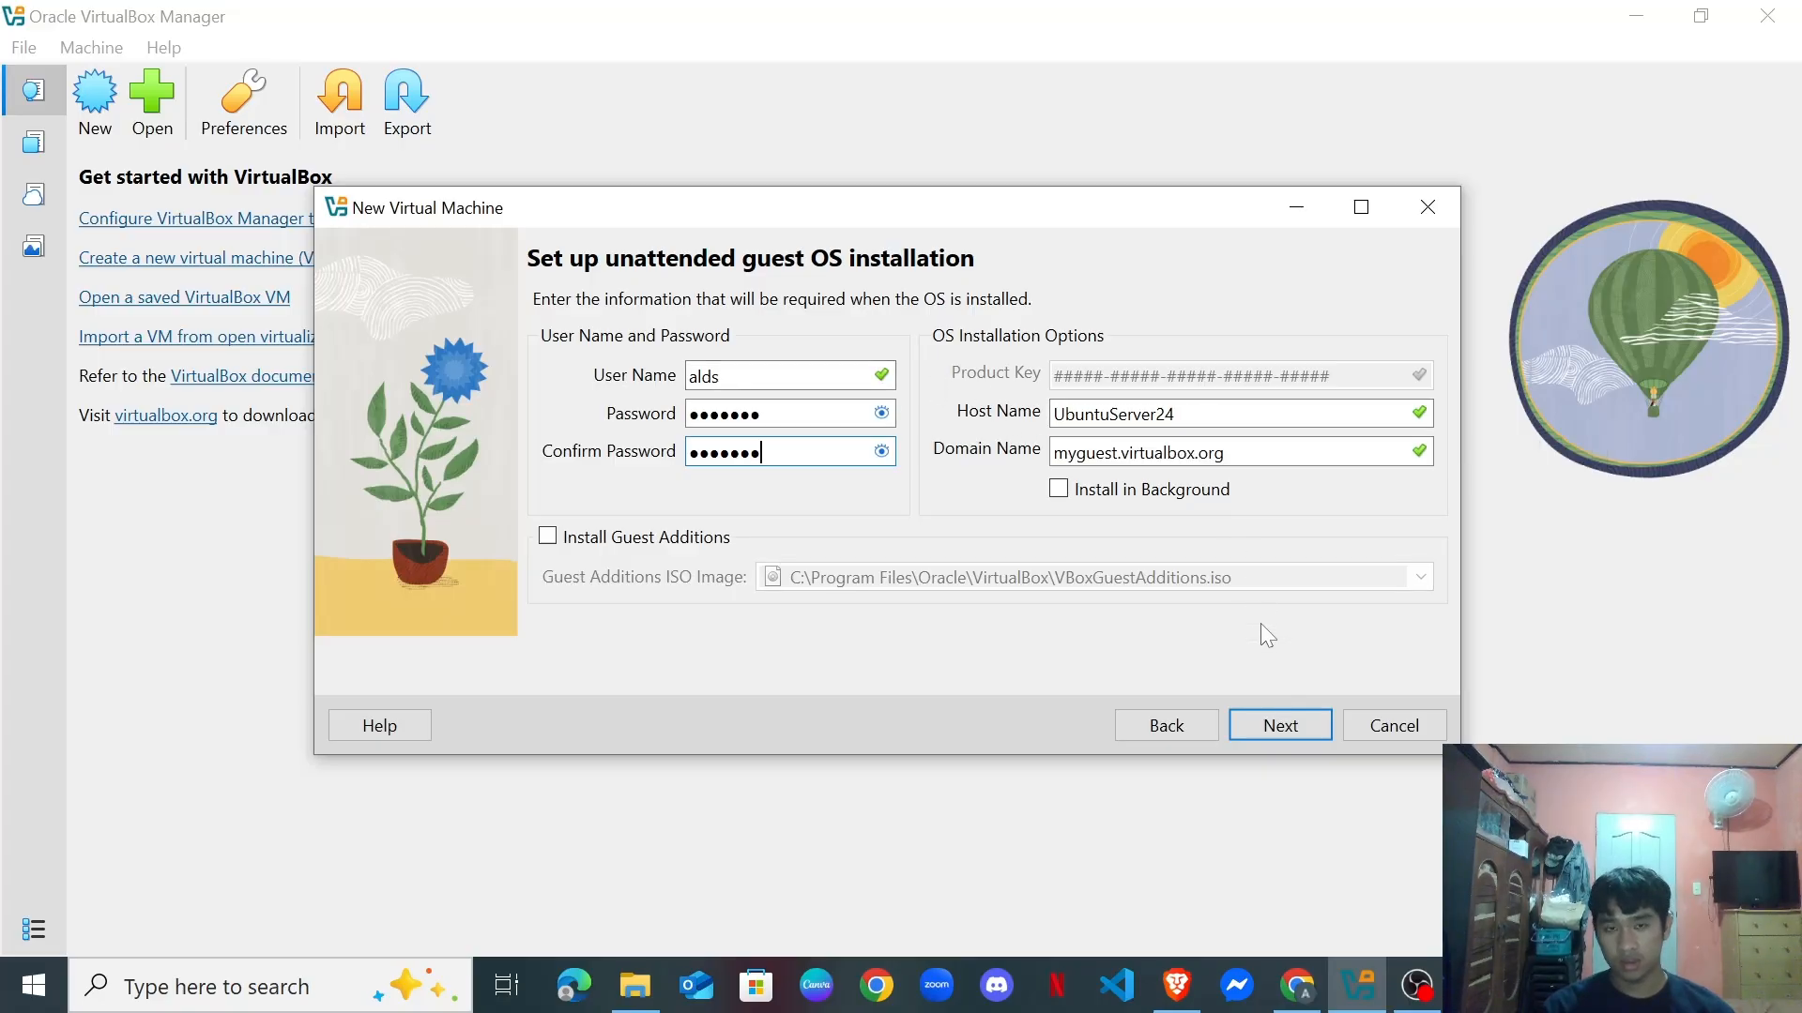
{"action": "key", "text": "Tab"}
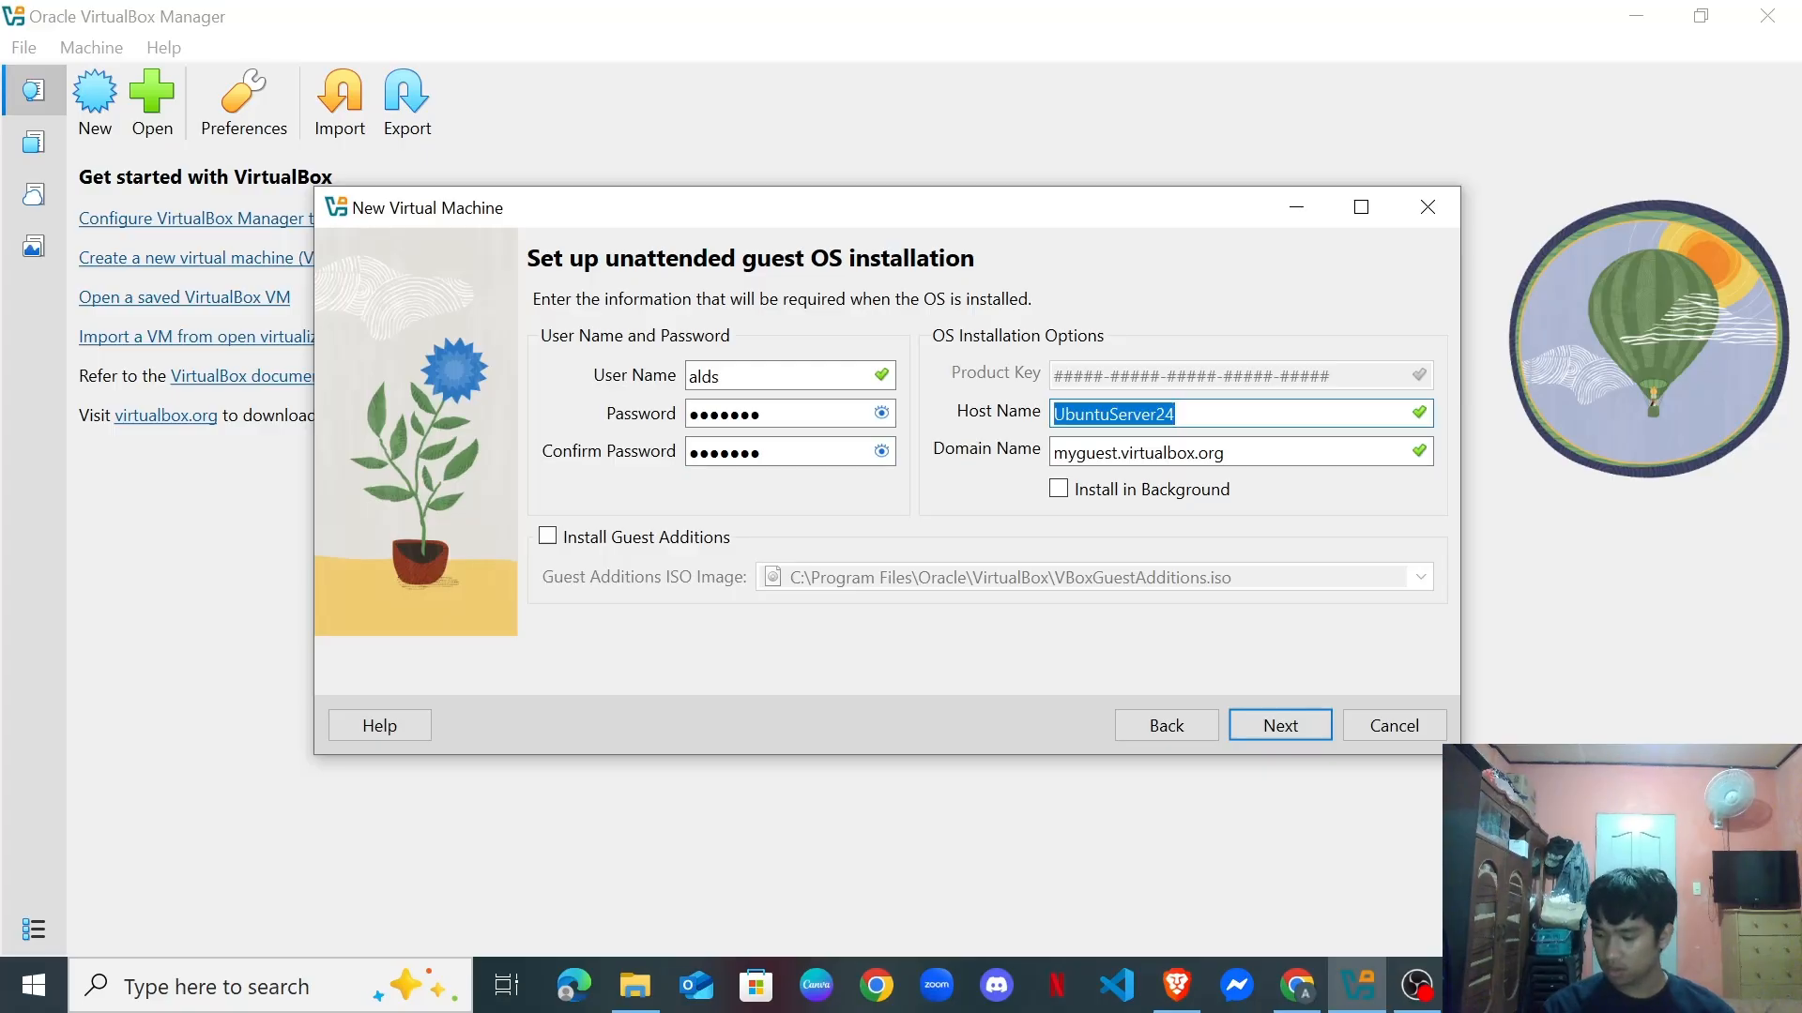
{"action": "type", "text": "my-"}
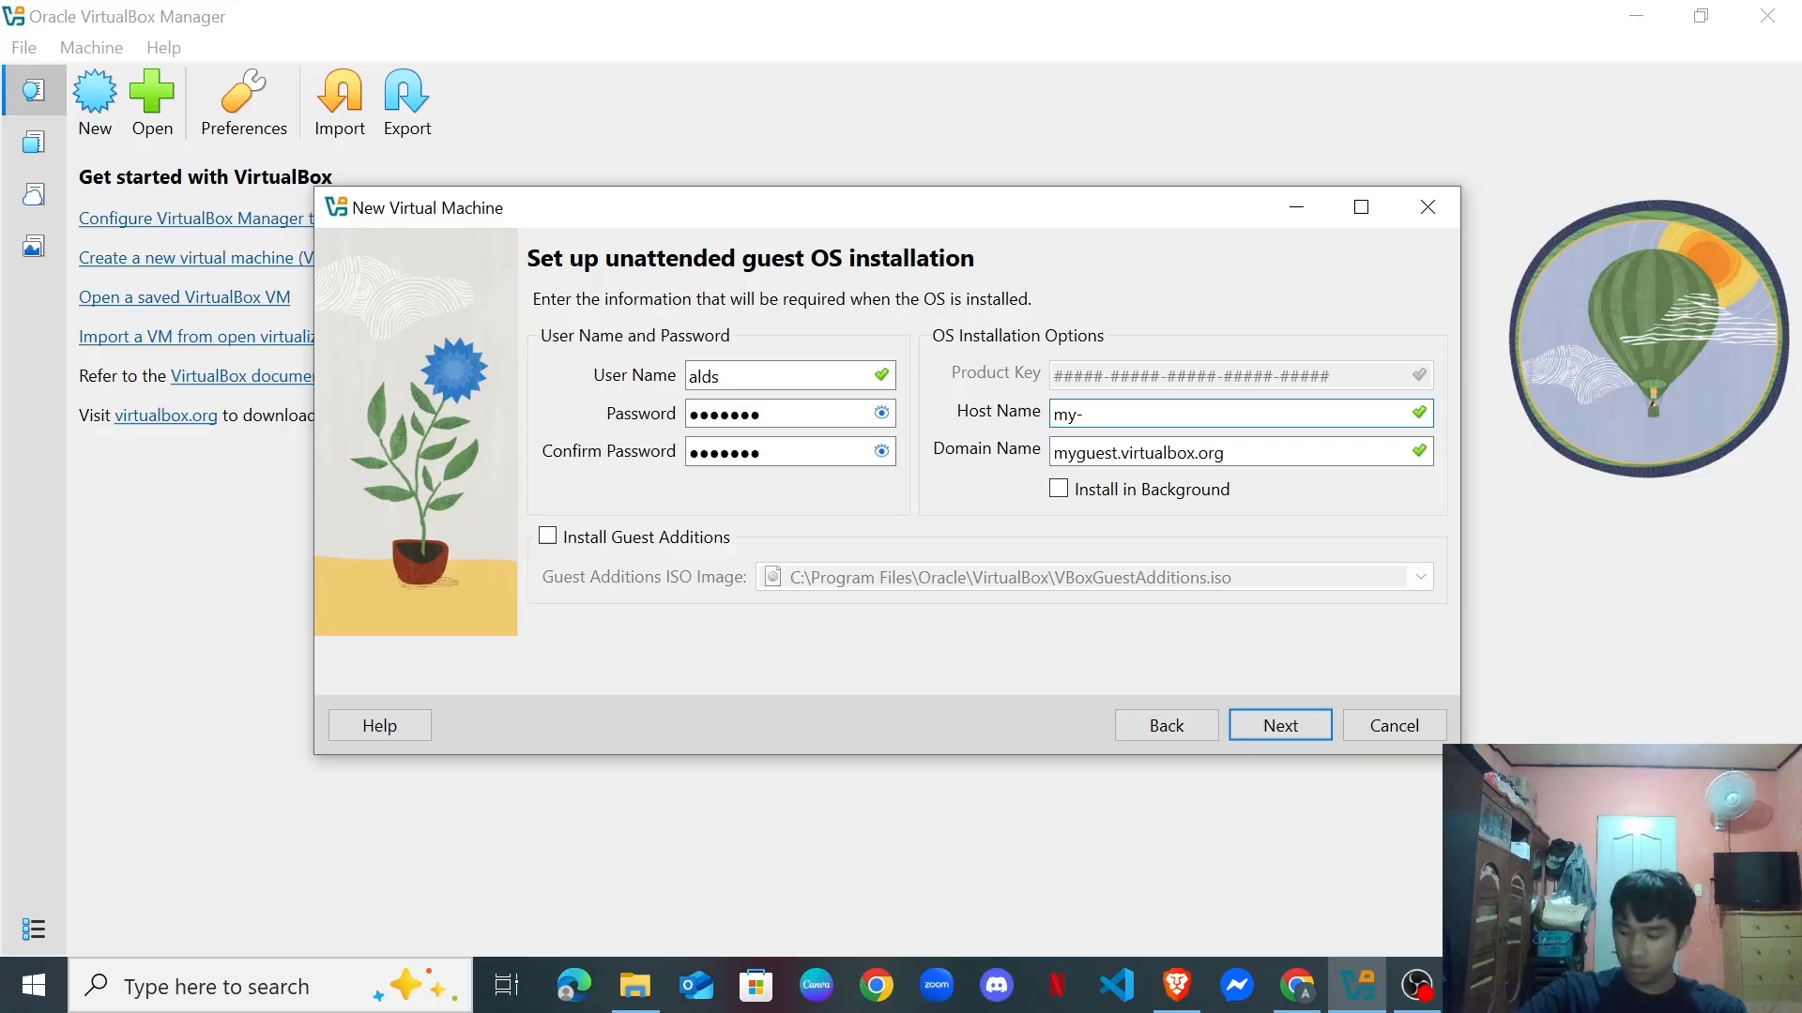
{"action": "type", "text": "ubu"}
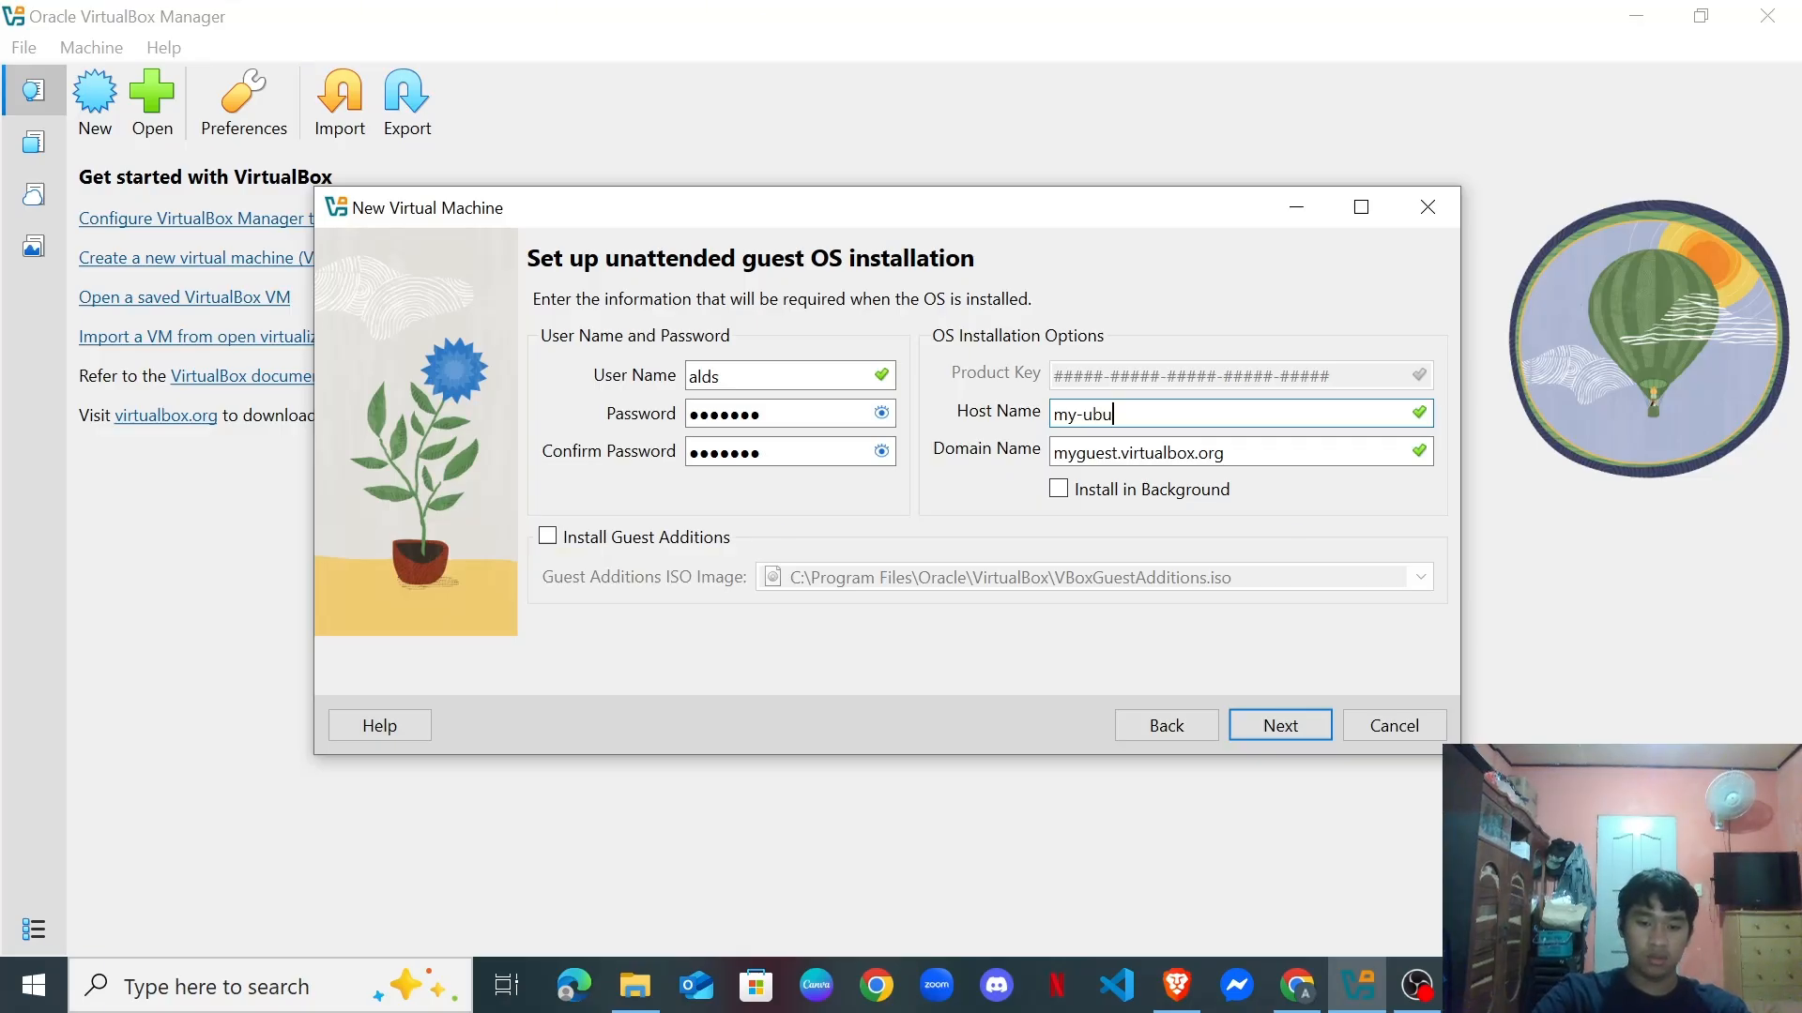
{"action": "type", "text": "ntu"}
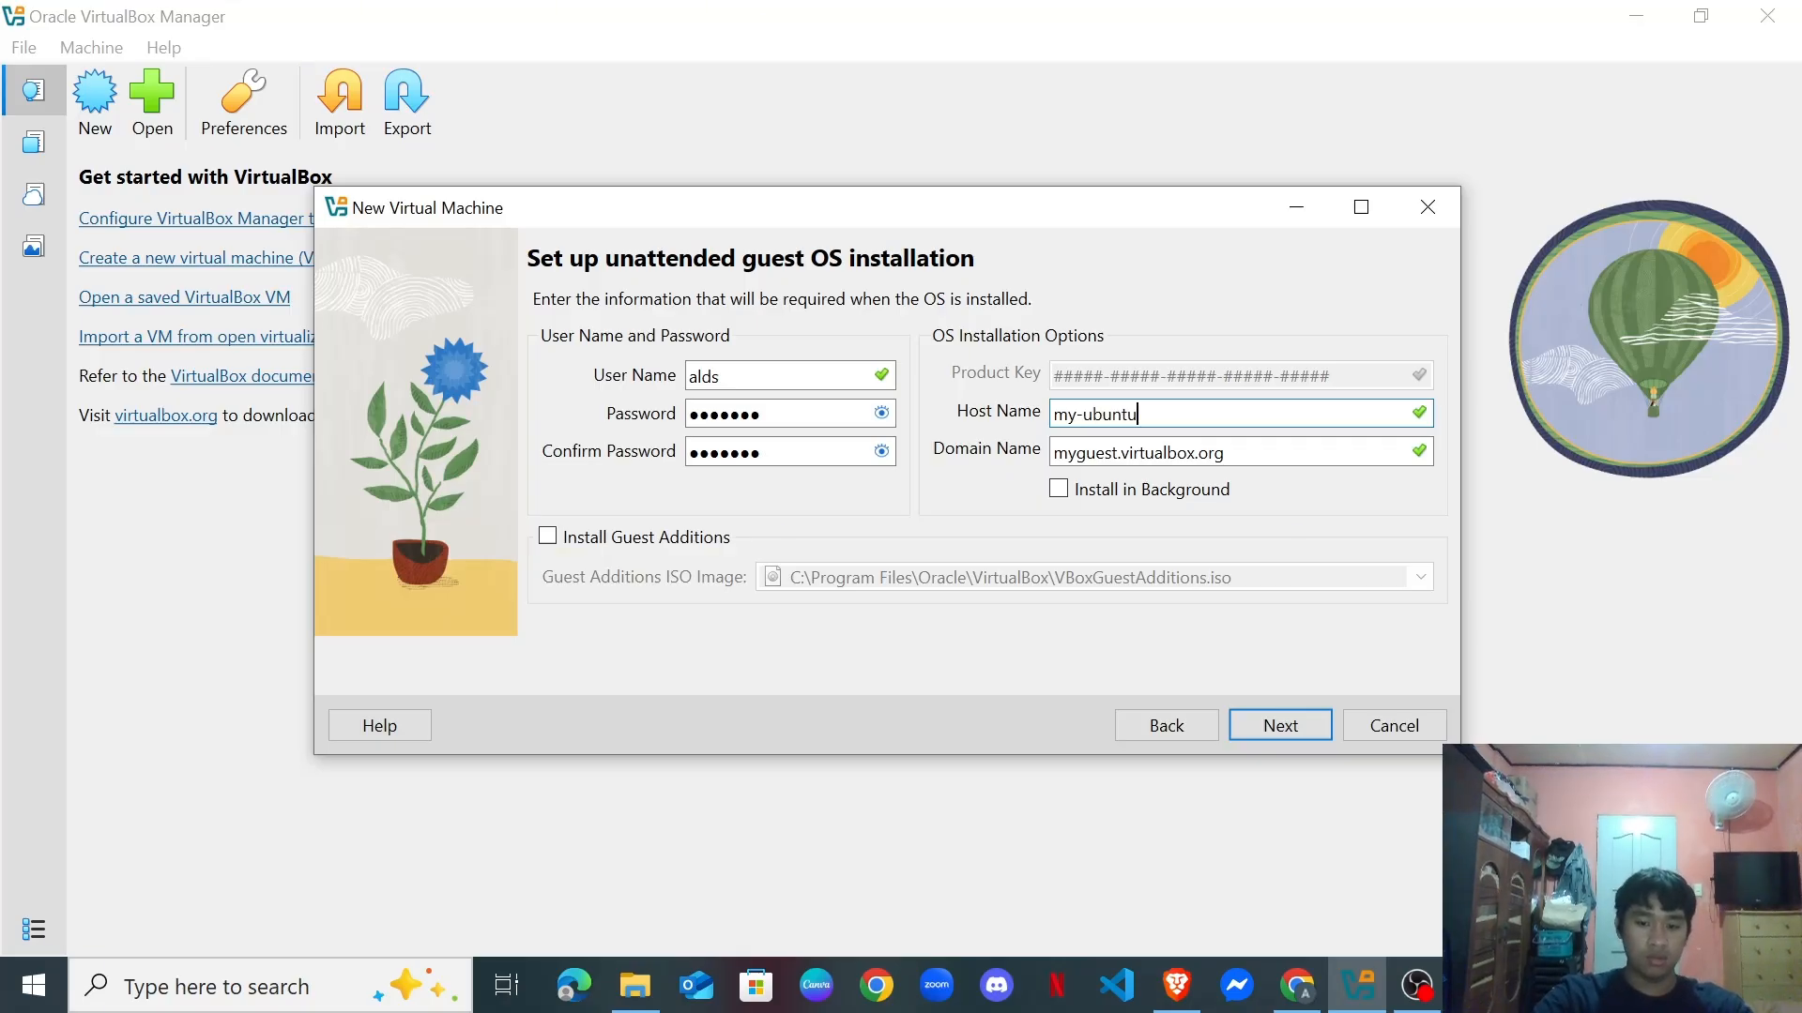
{"action": "type", "text": "-server"}
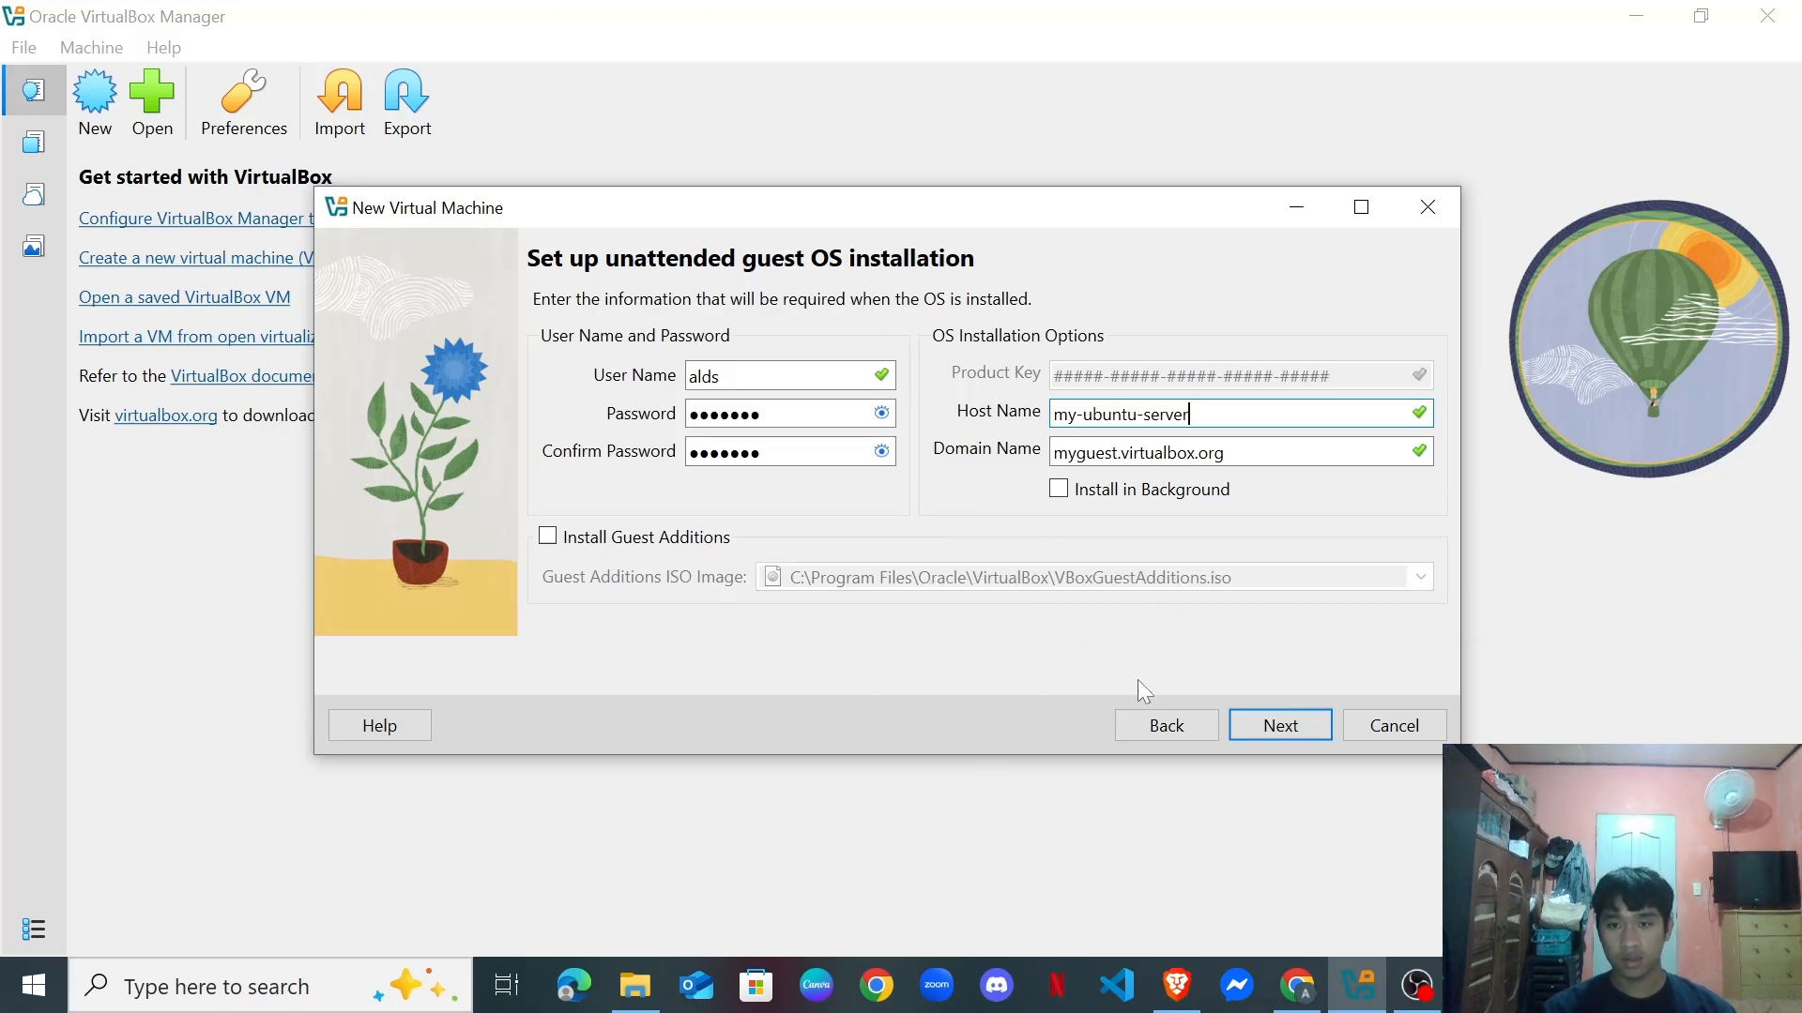
Raise the VM's base memory to 4096 MB on the virtual hardware page.
{"action": "left_click", "coordinate": [1282, 726]}
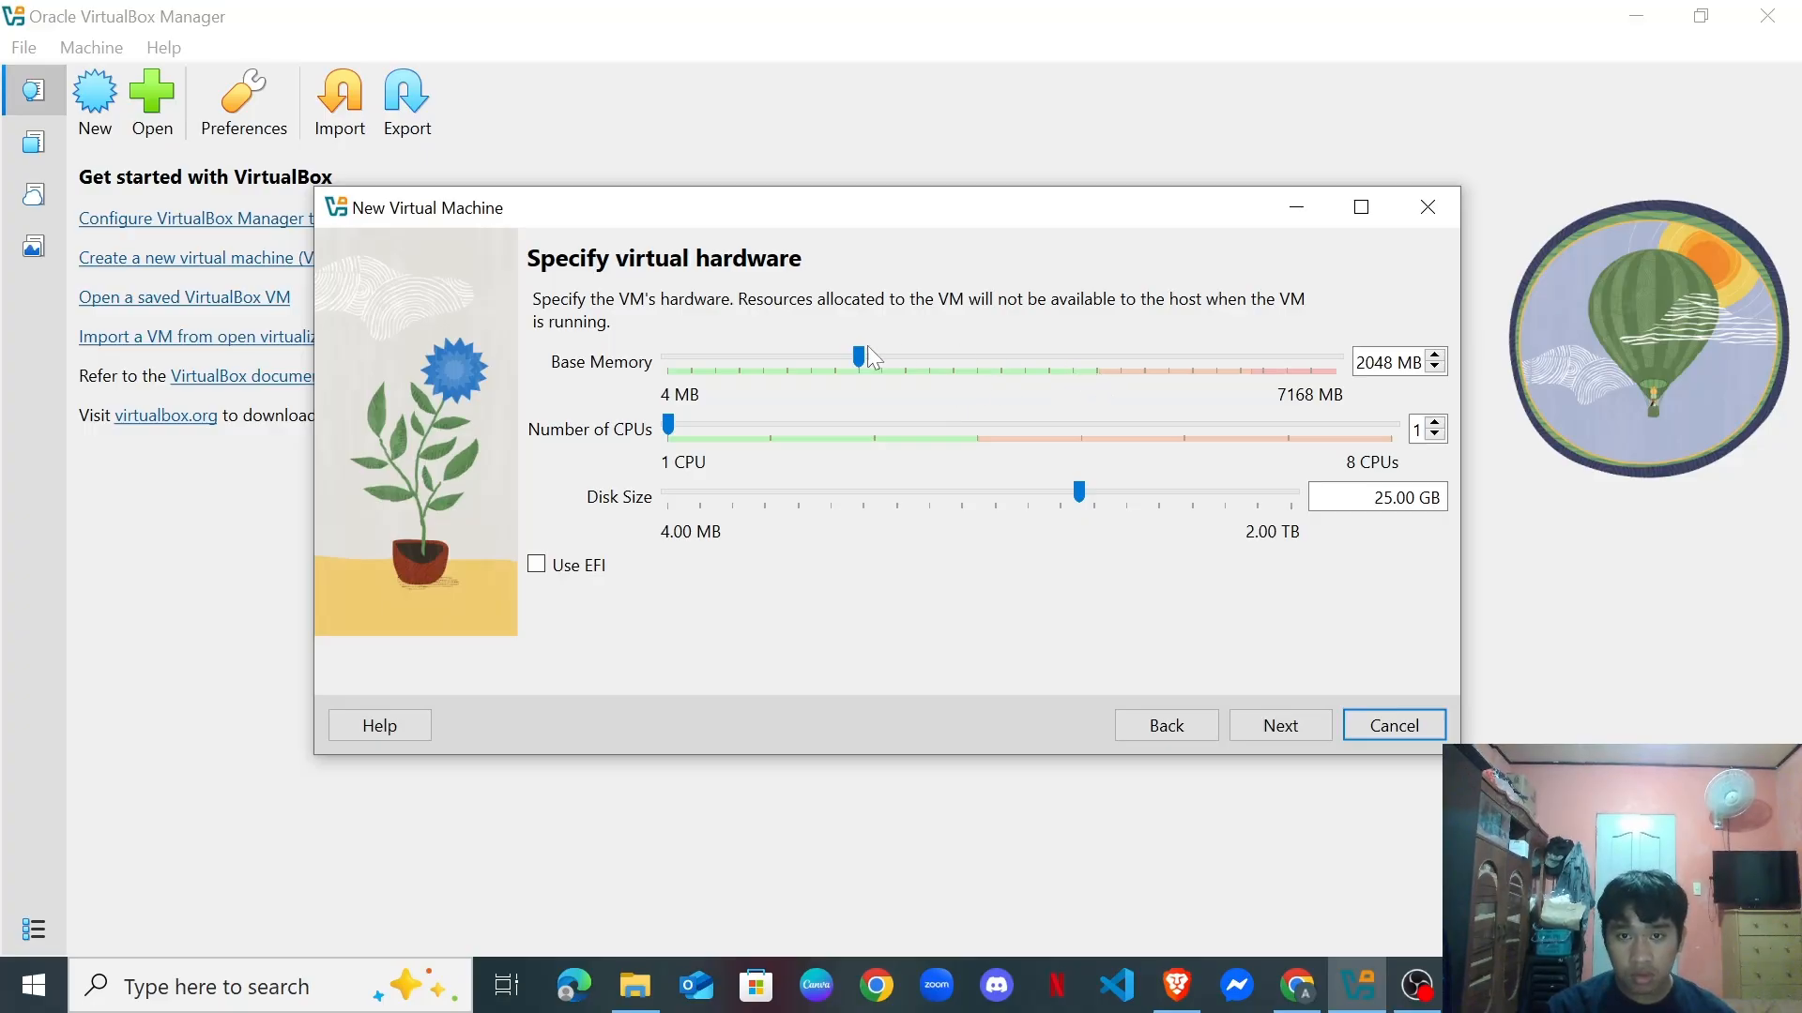
{"action": "left_click_drag", "start_coordinate": [858, 356], "coordinate": [1052, 400]}
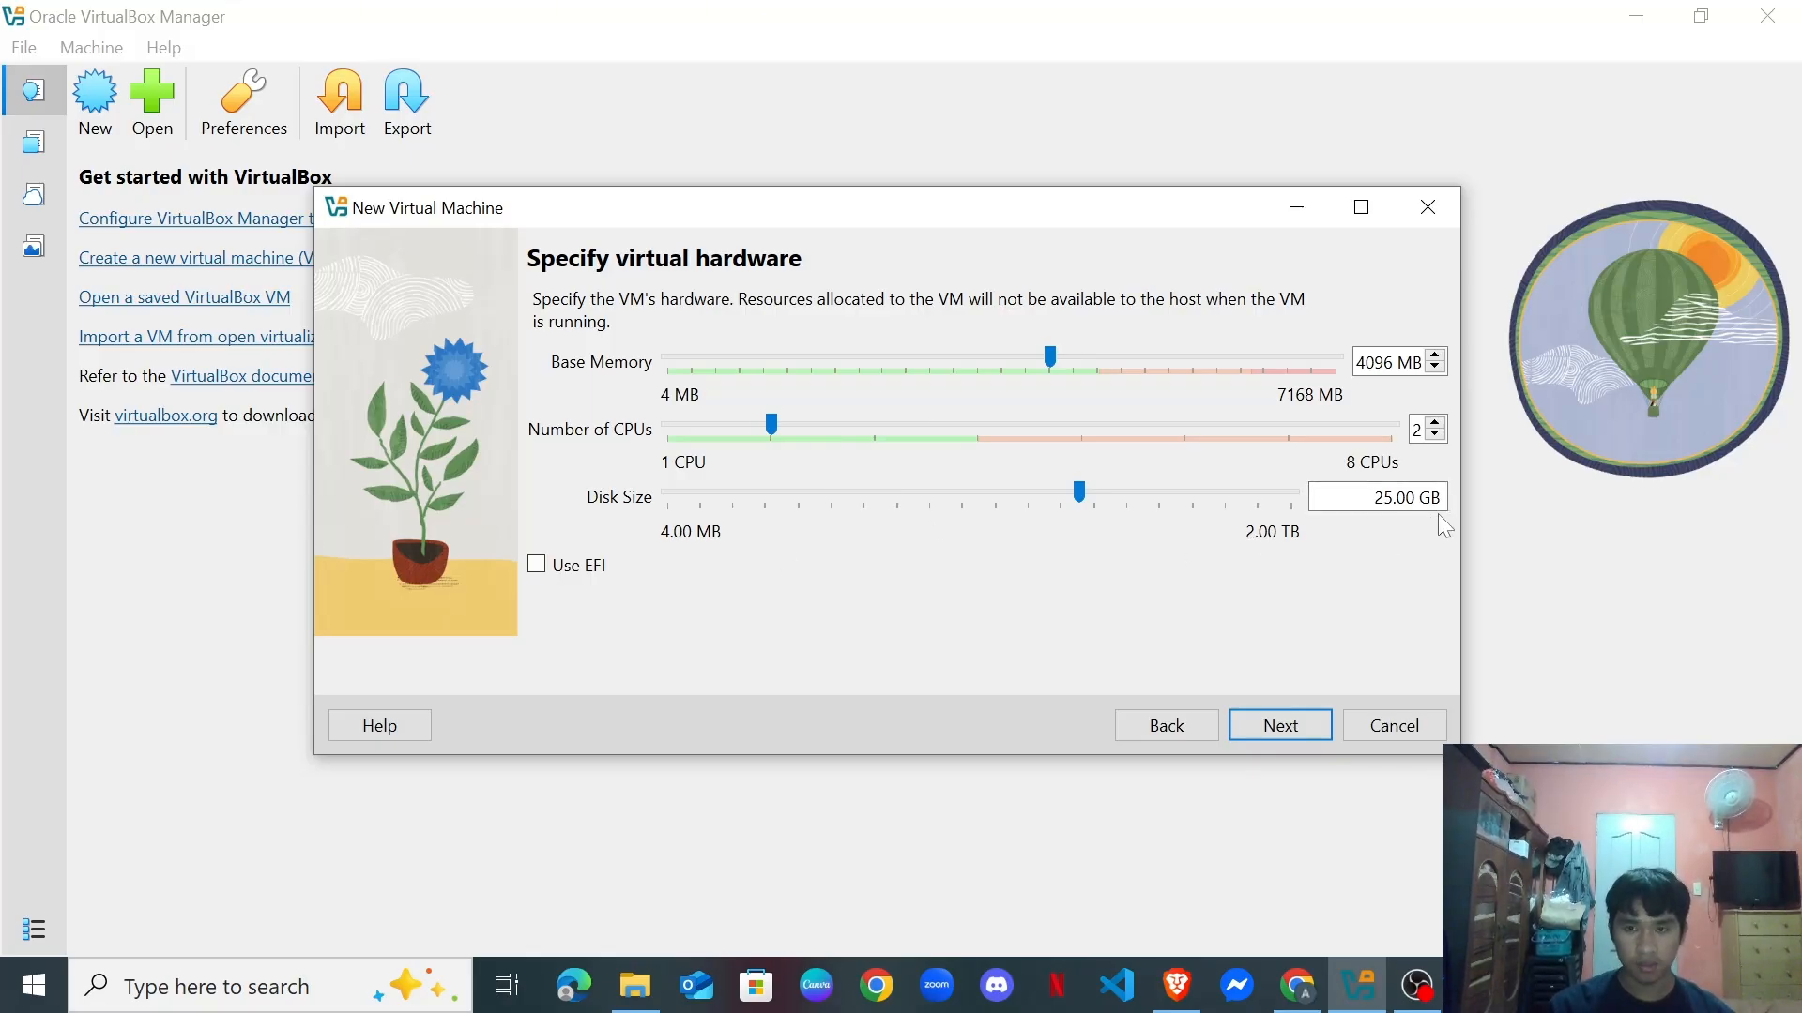
Review the summary and finish the wizard to create and start UbuntuServer24.
{"action": "left_click", "coordinate": [1288, 727]}
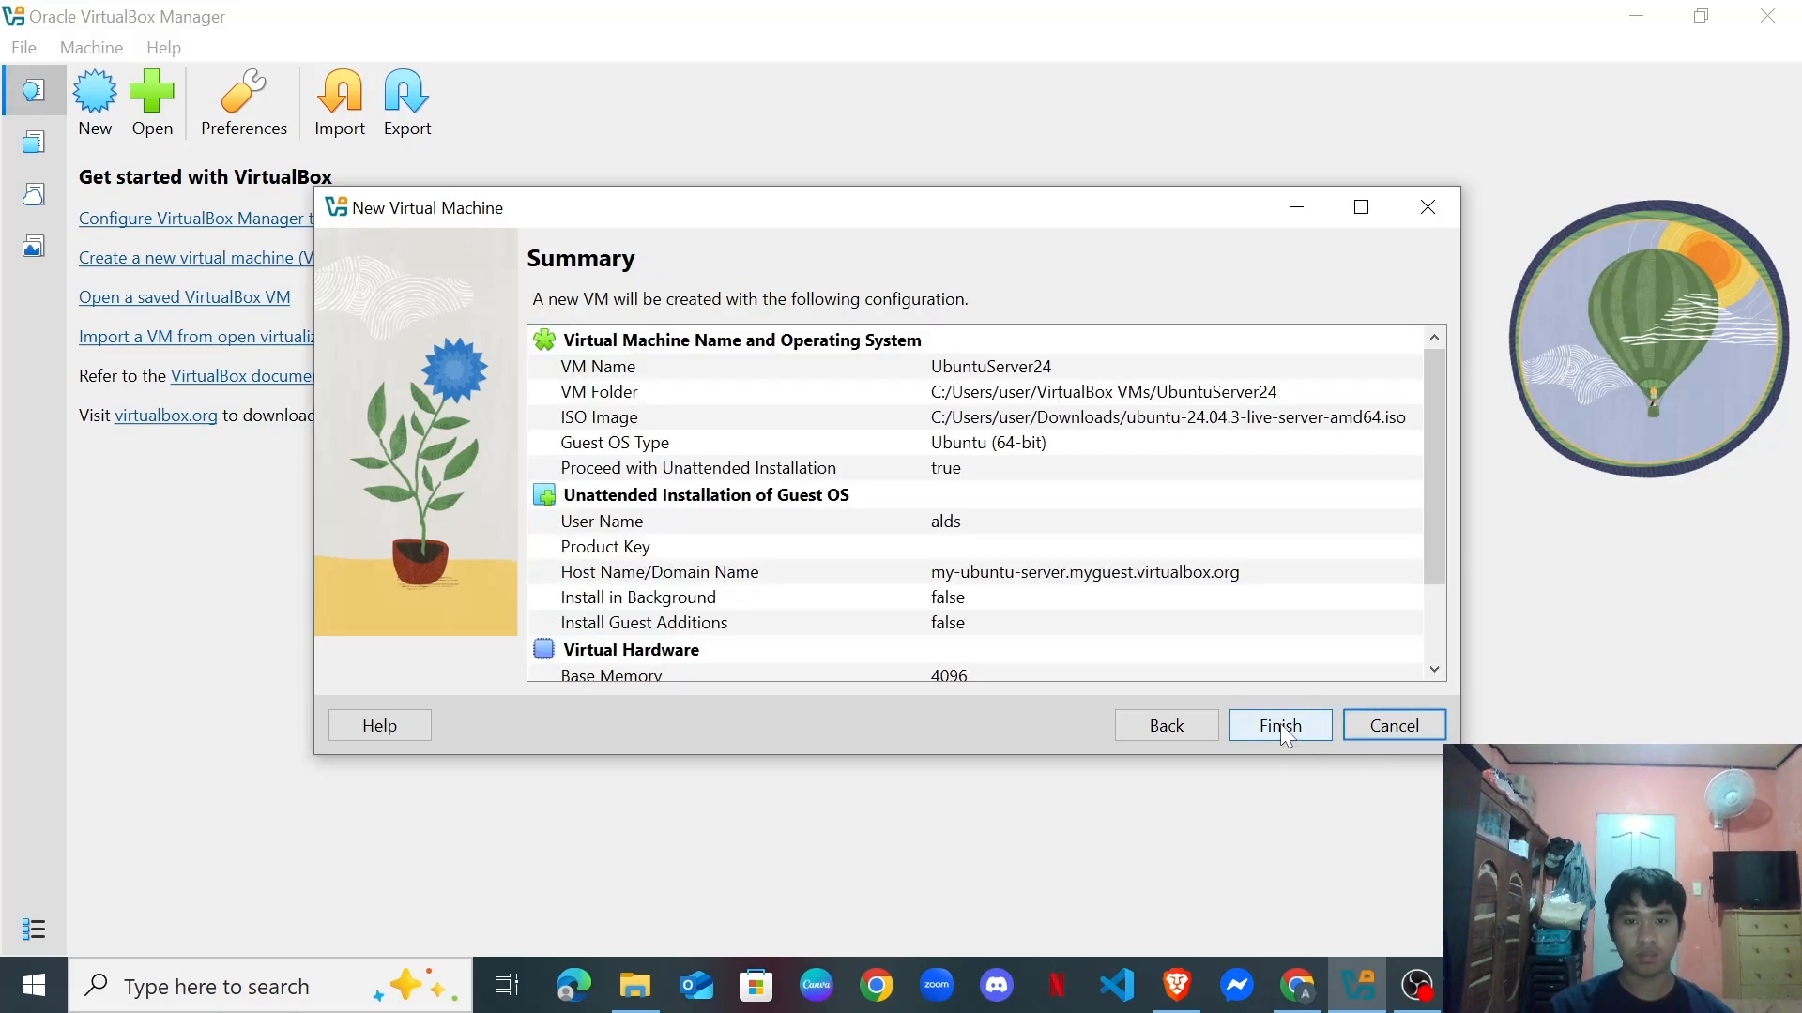
{"action": "scroll", "coordinate": [617, 469], "scroll_direction": "down", "scroll_amount": 2}
{"action": "scroll", "coordinate": [1045, 601], "scroll_direction": "up", "scroll_amount": 2}
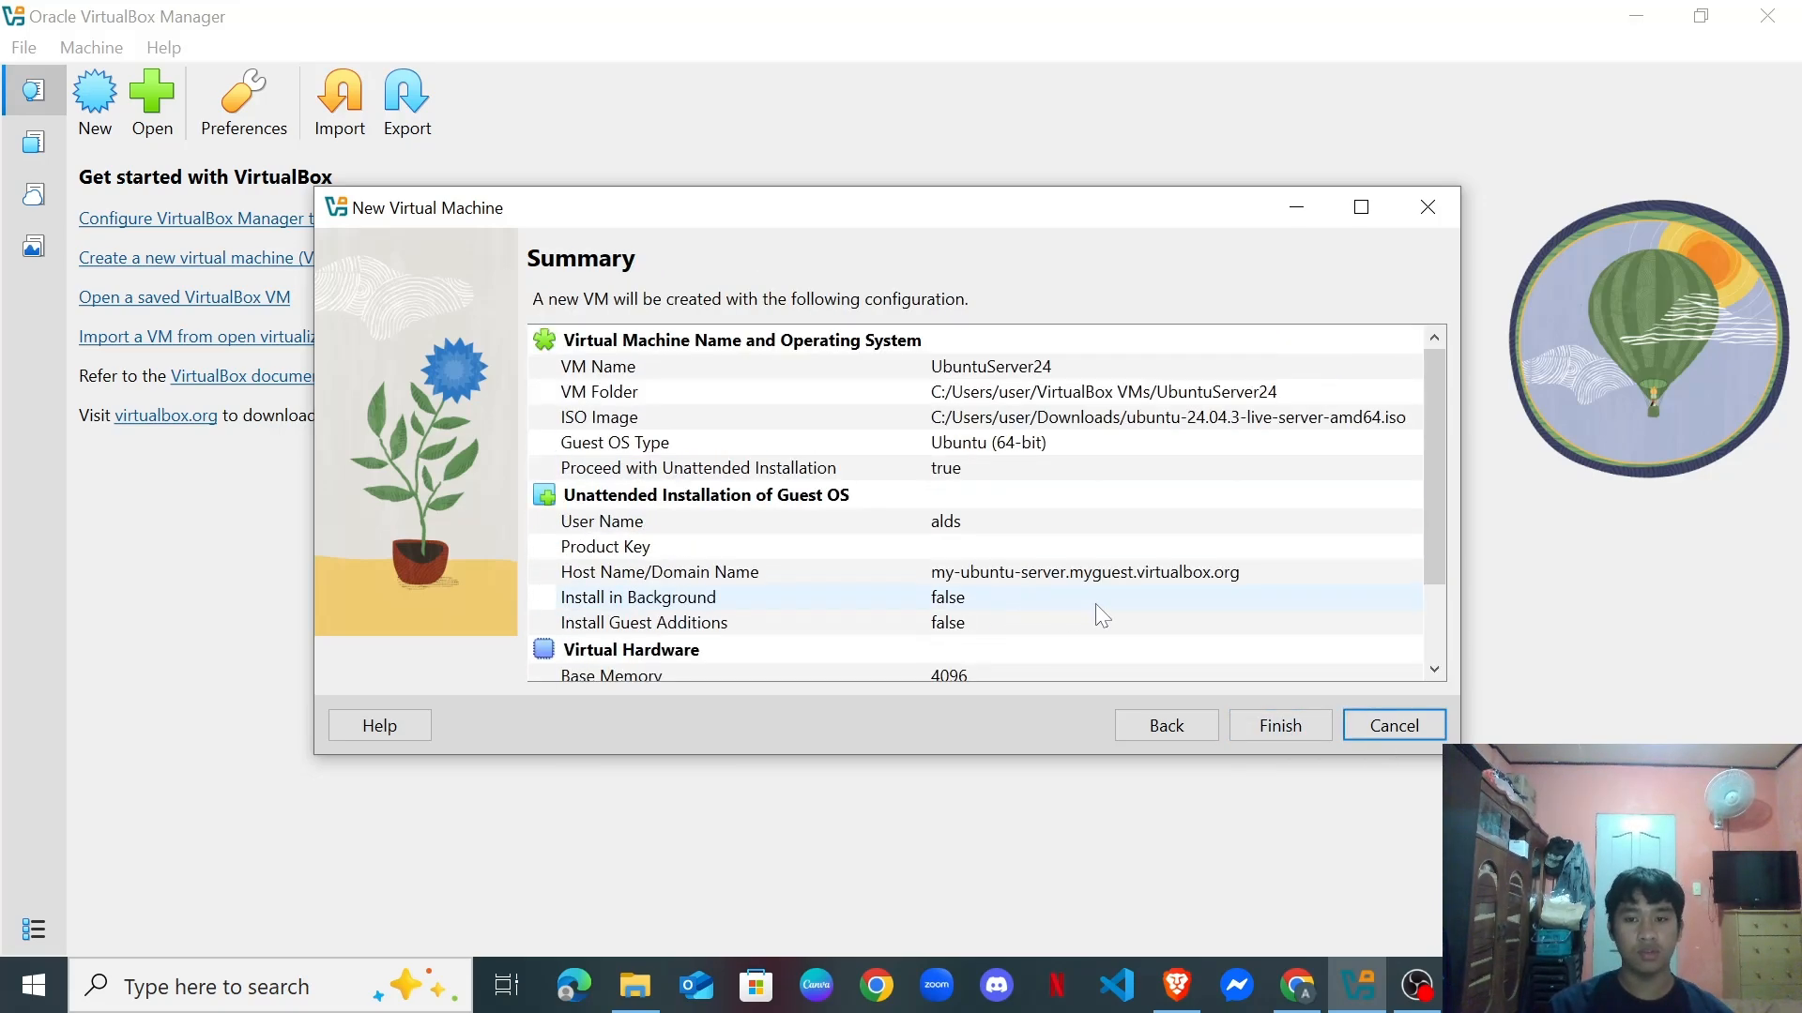
{"action": "left_click", "coordinate": [1272, 725]}
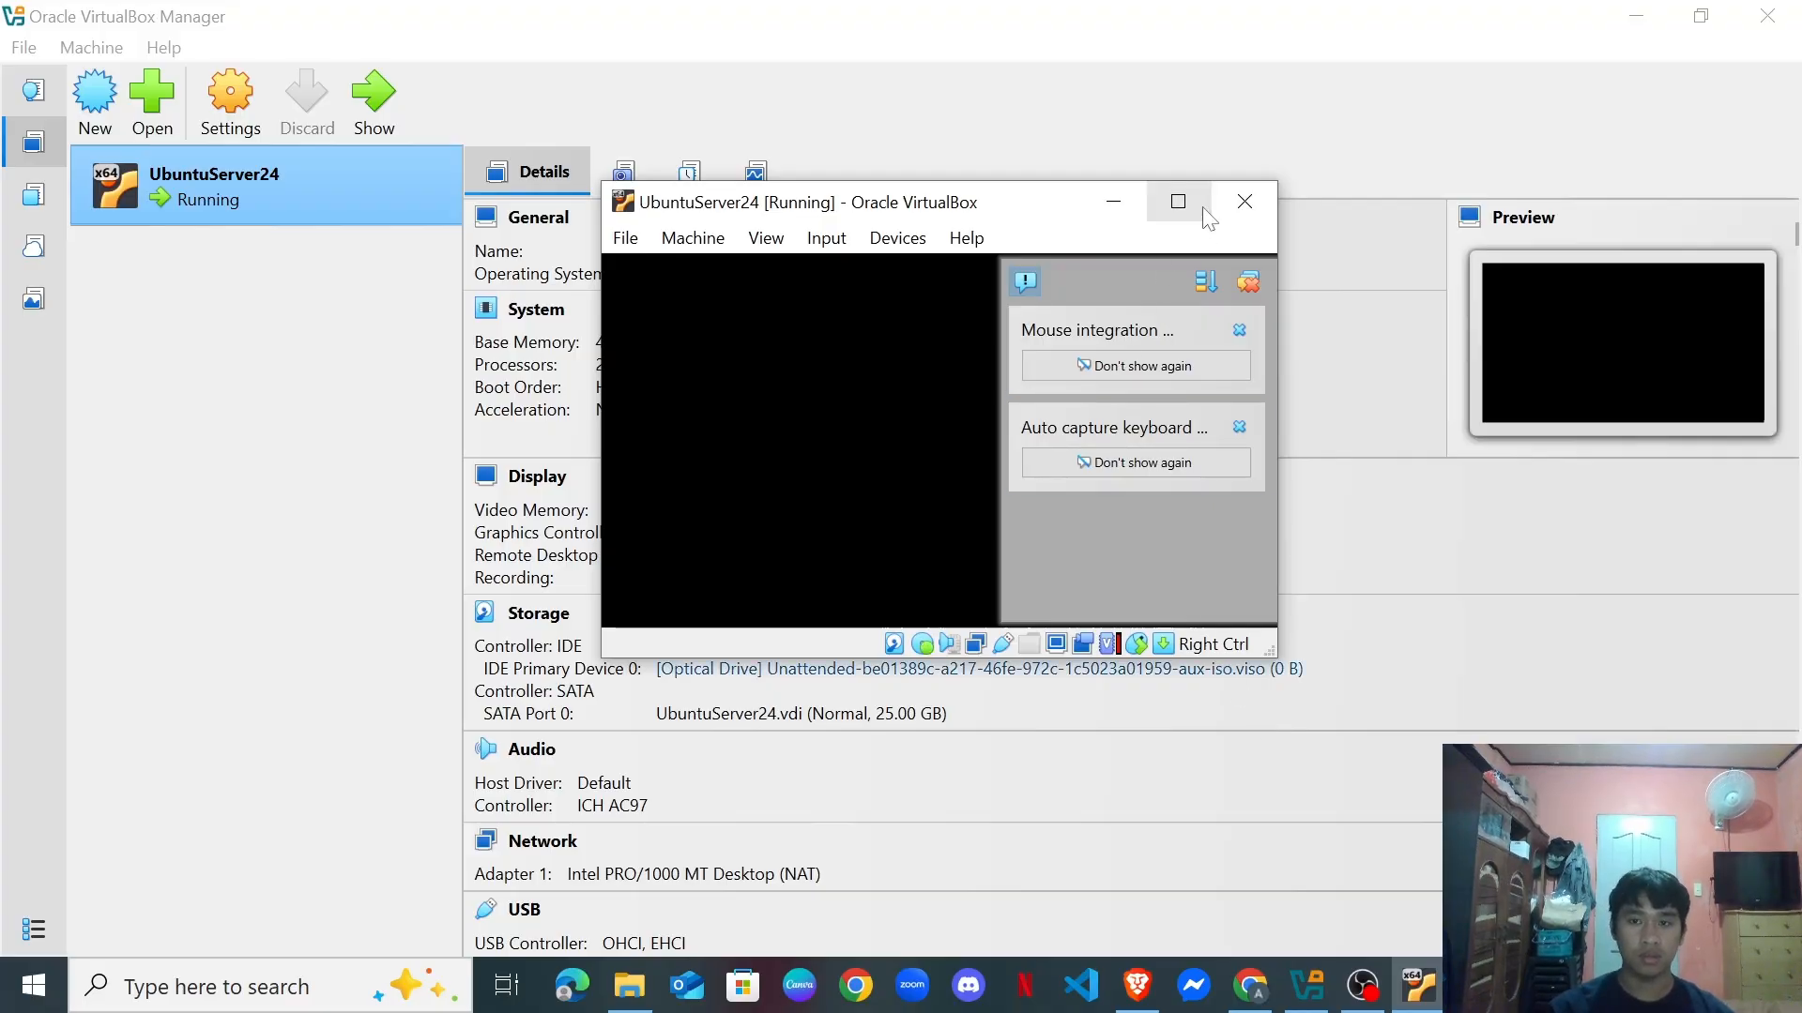
Maximize the UbuntuServer24 [Running] console window.
{"action": "left_click", "coordinate": [1177, 201]}
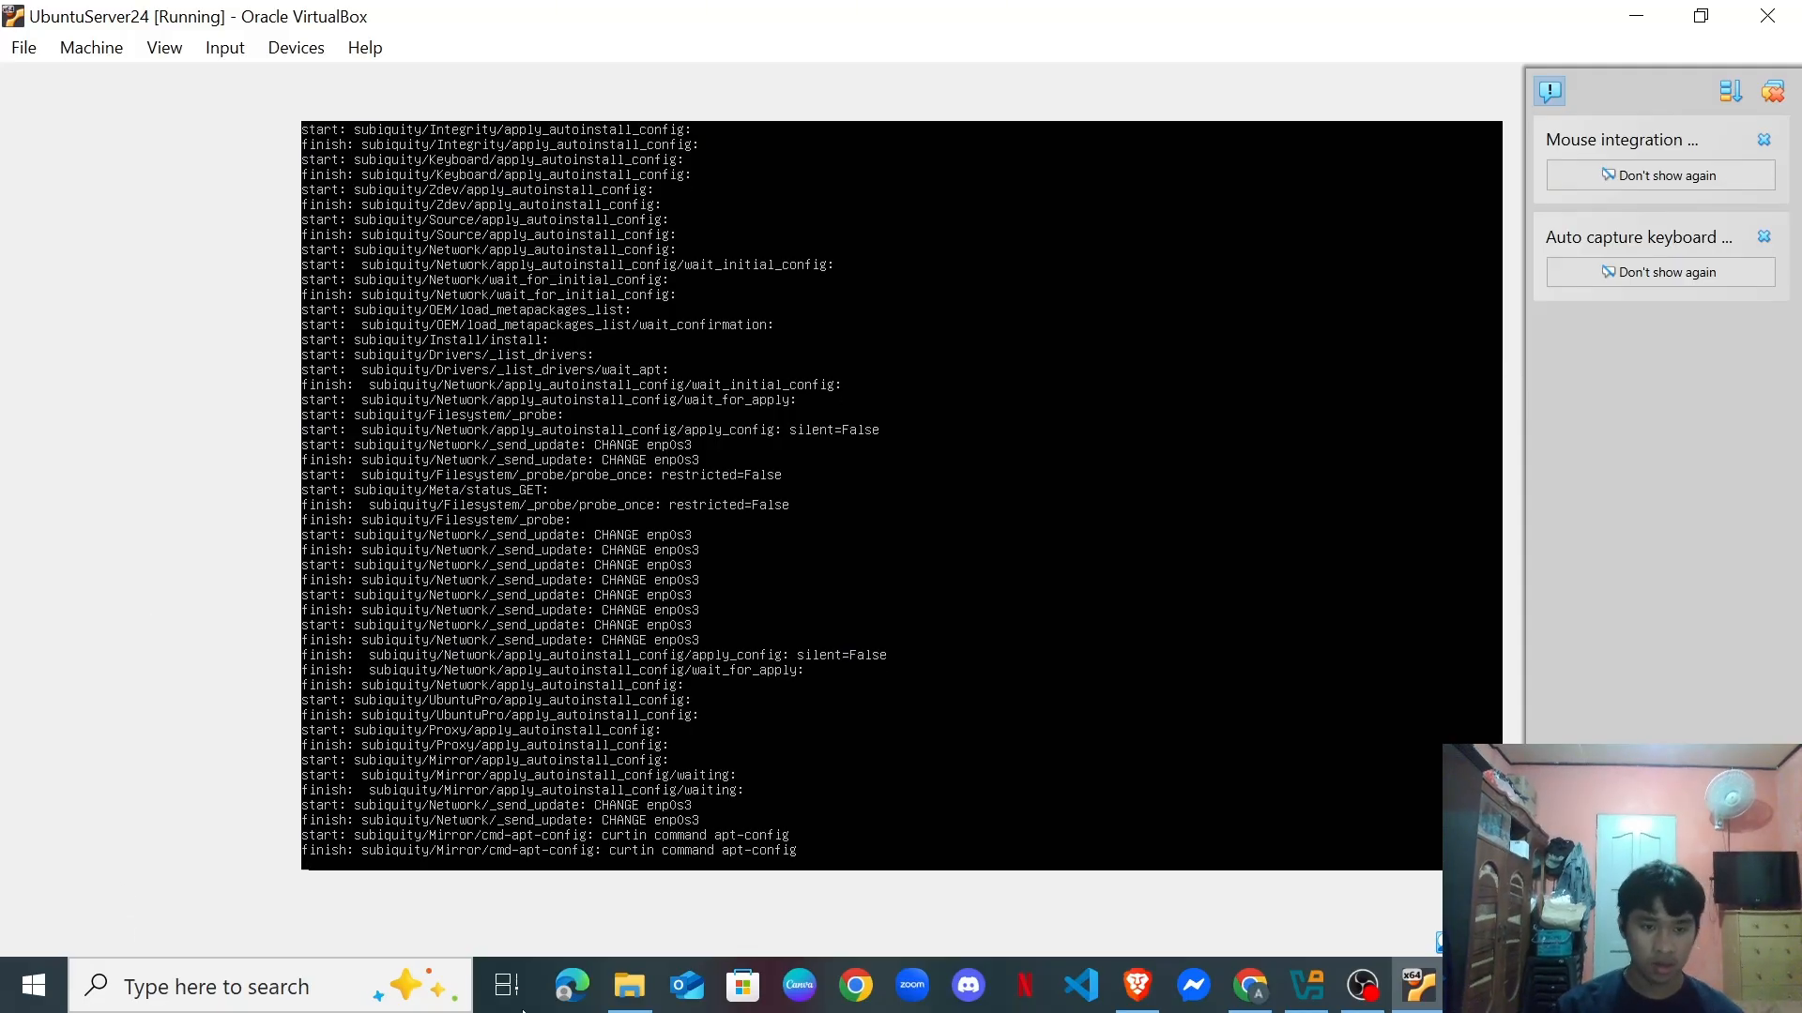
Switch to the OBS Studio window from the taskbar.
{"action": "mouse_move", "coordinate": [1356, 995]}
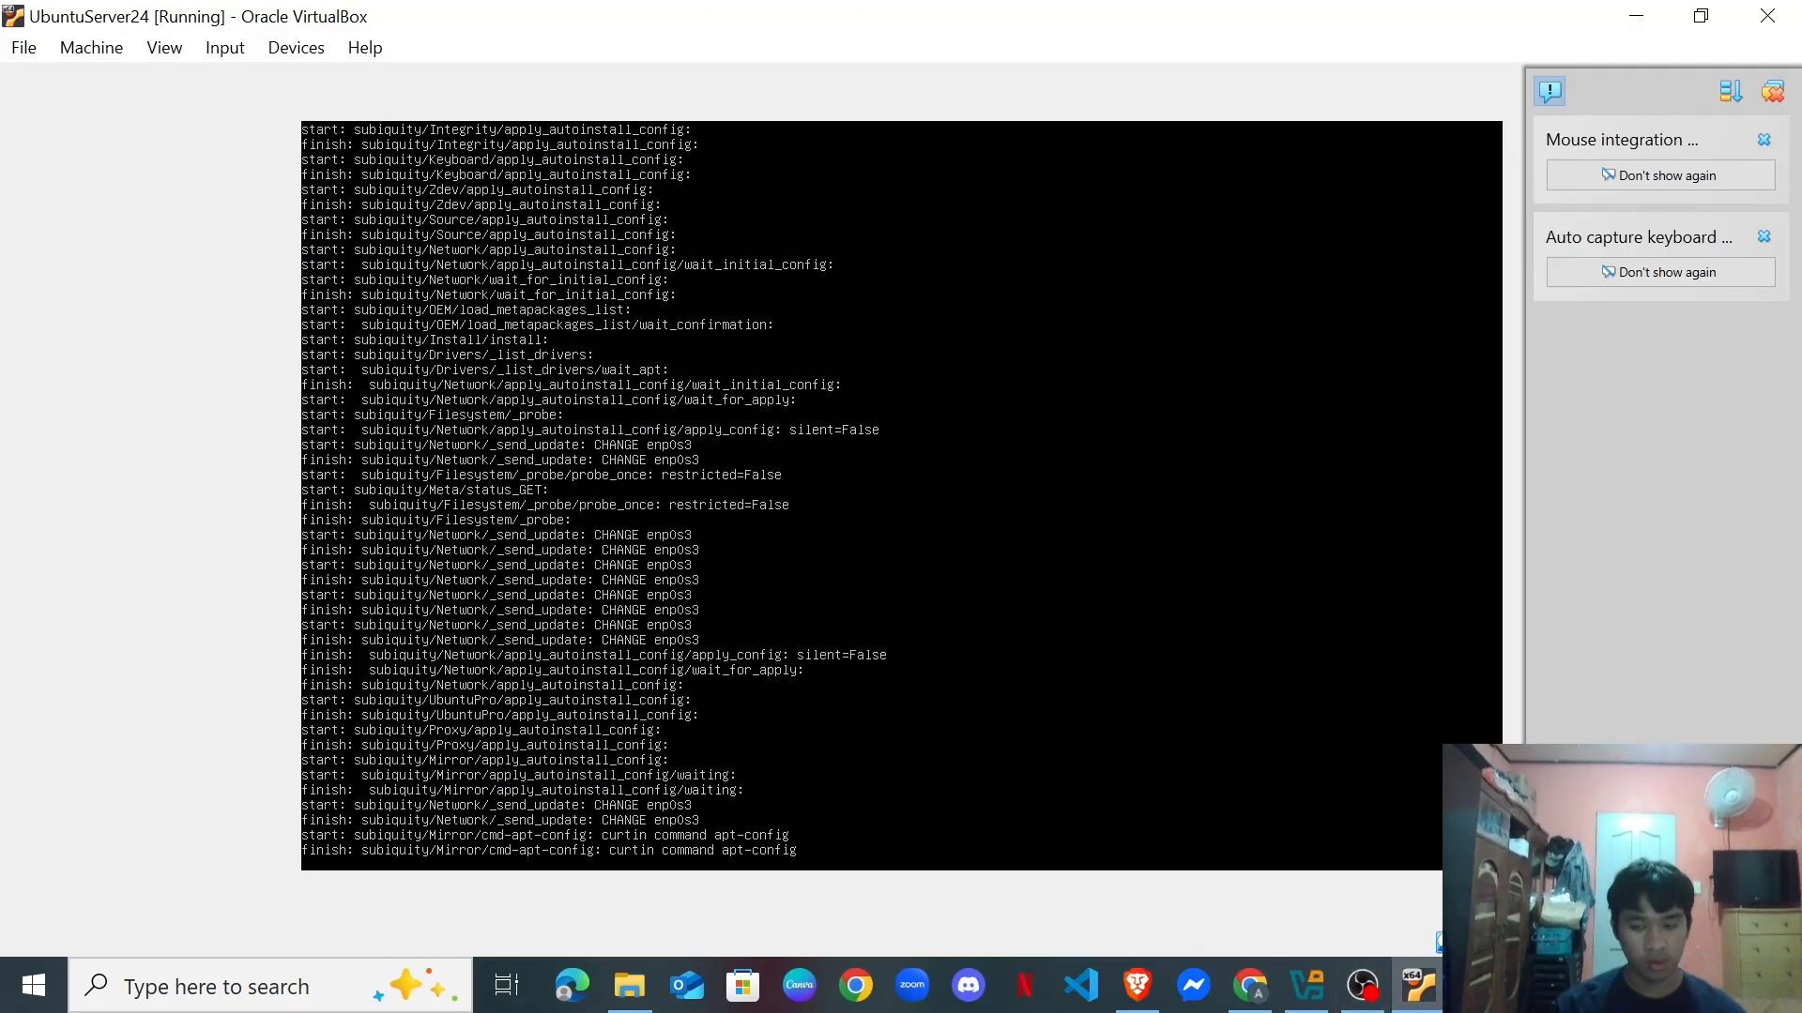
{"action": "left_click", "coordinate": [1365, 990]}
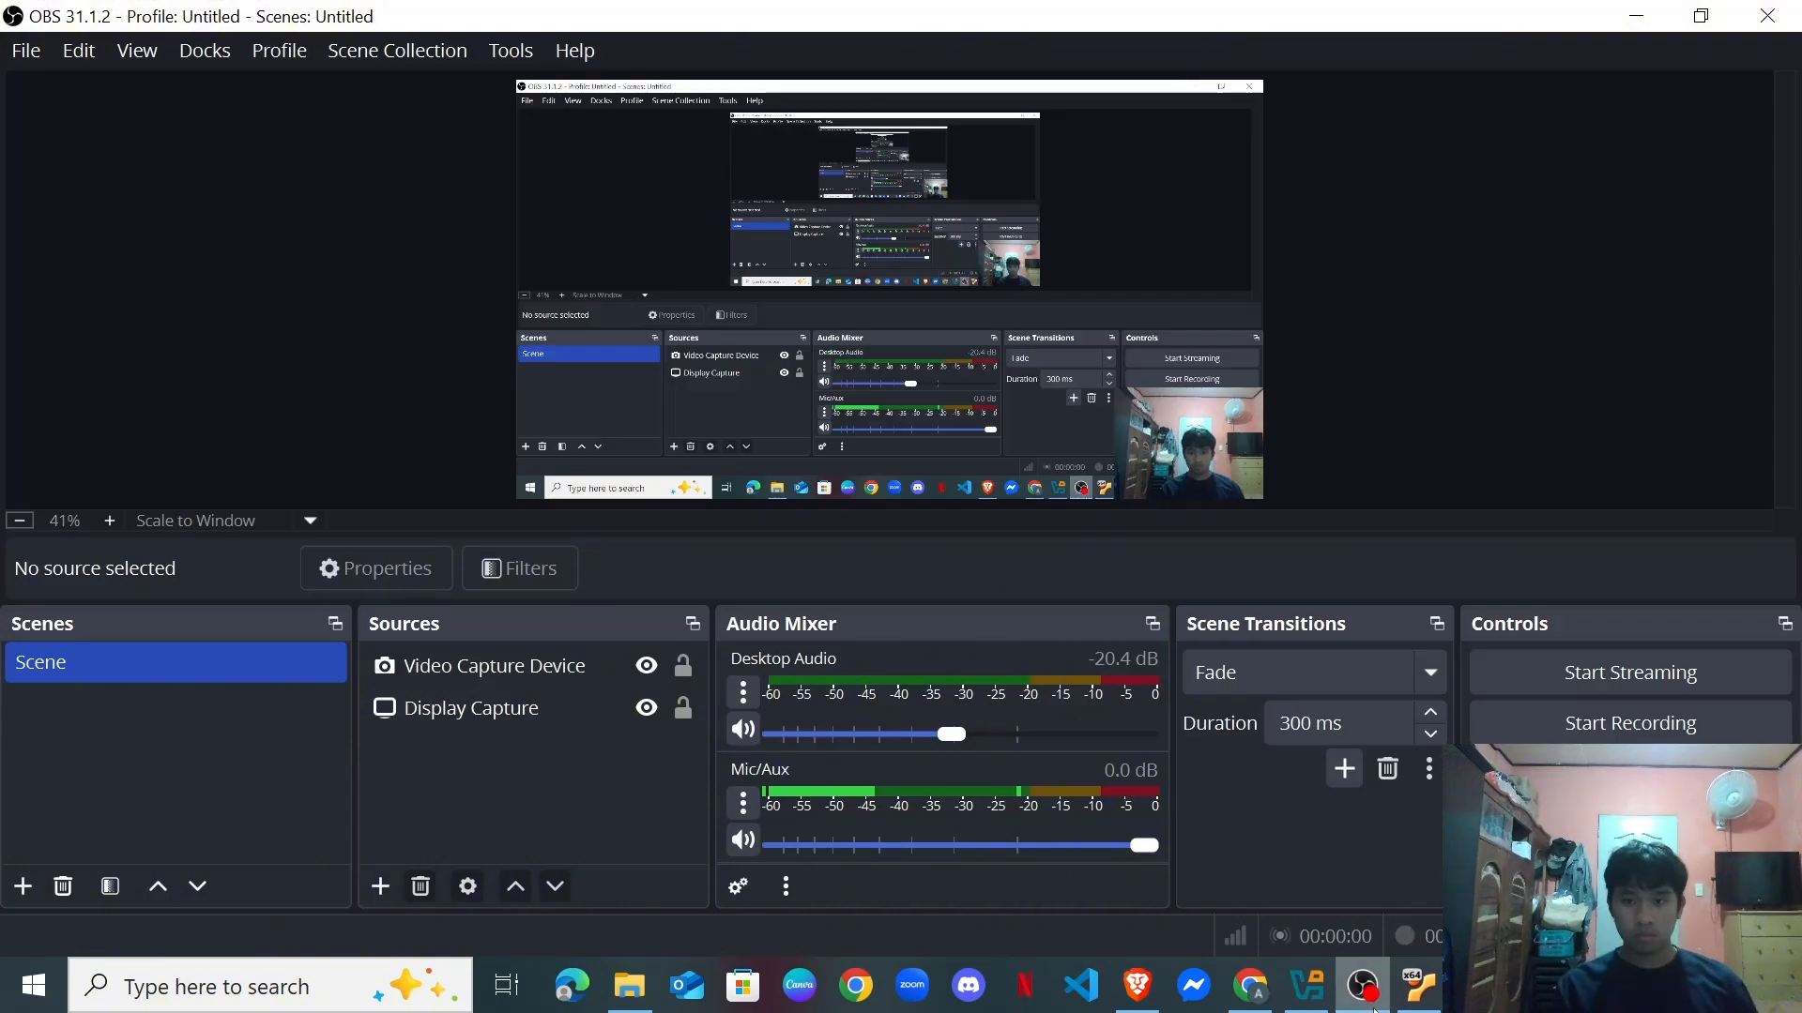
Minimize OBS to return to the UbuntuServer24 console at its login prompt.
{"action": "left_click", "coordinate": [1365, 990]}
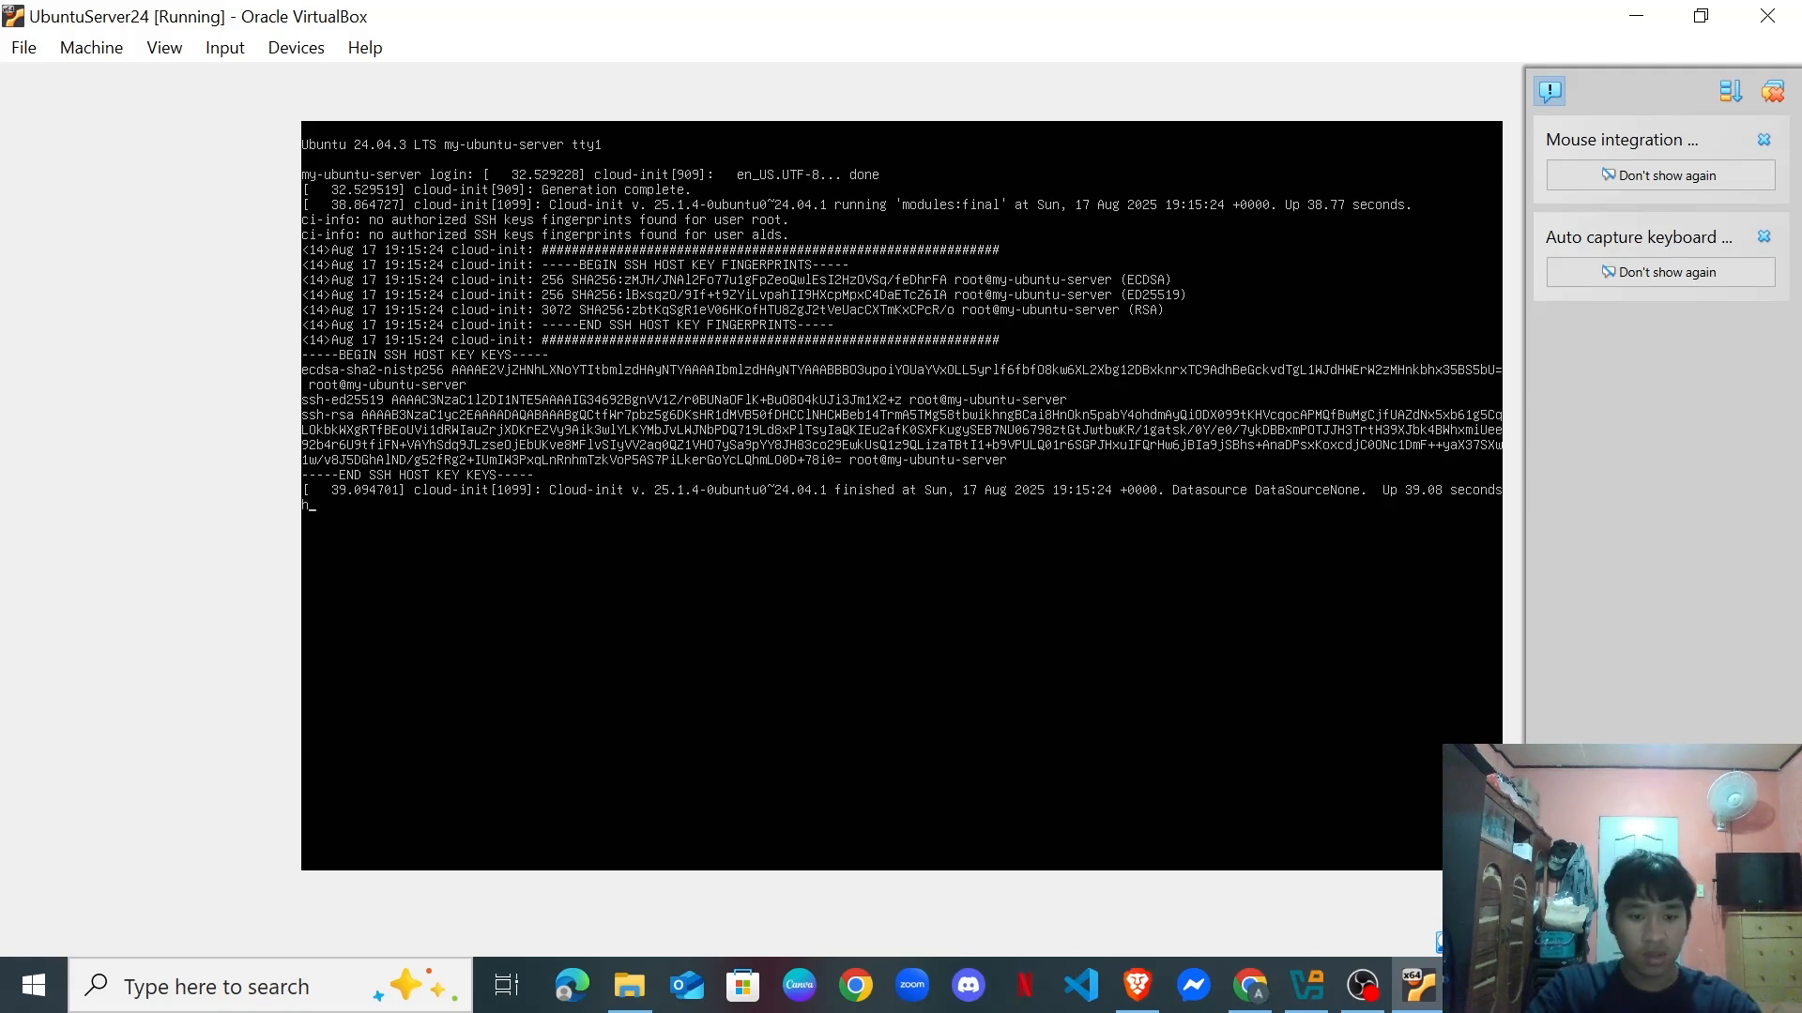
Discard the stray 'ostname' input with Ctrl+C for a clean login prompt.
{"action": "type", "text": "ost"}
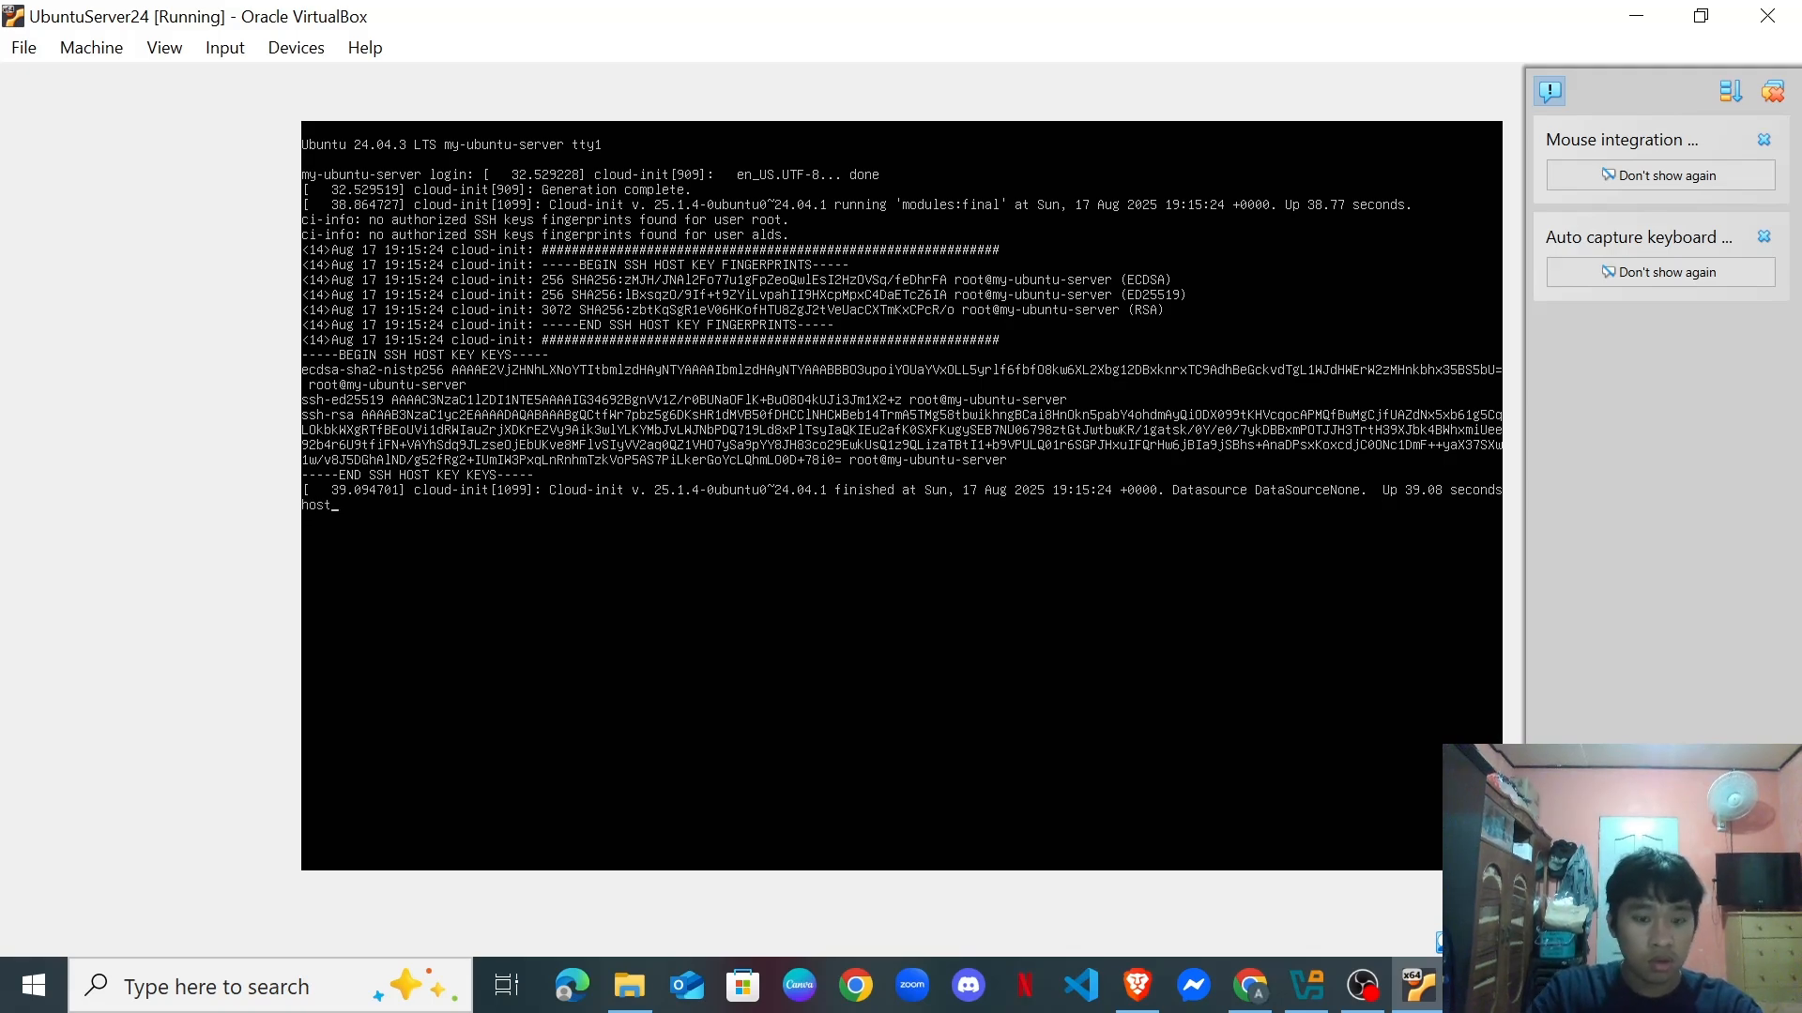
{"action": "type", "text": "name"}
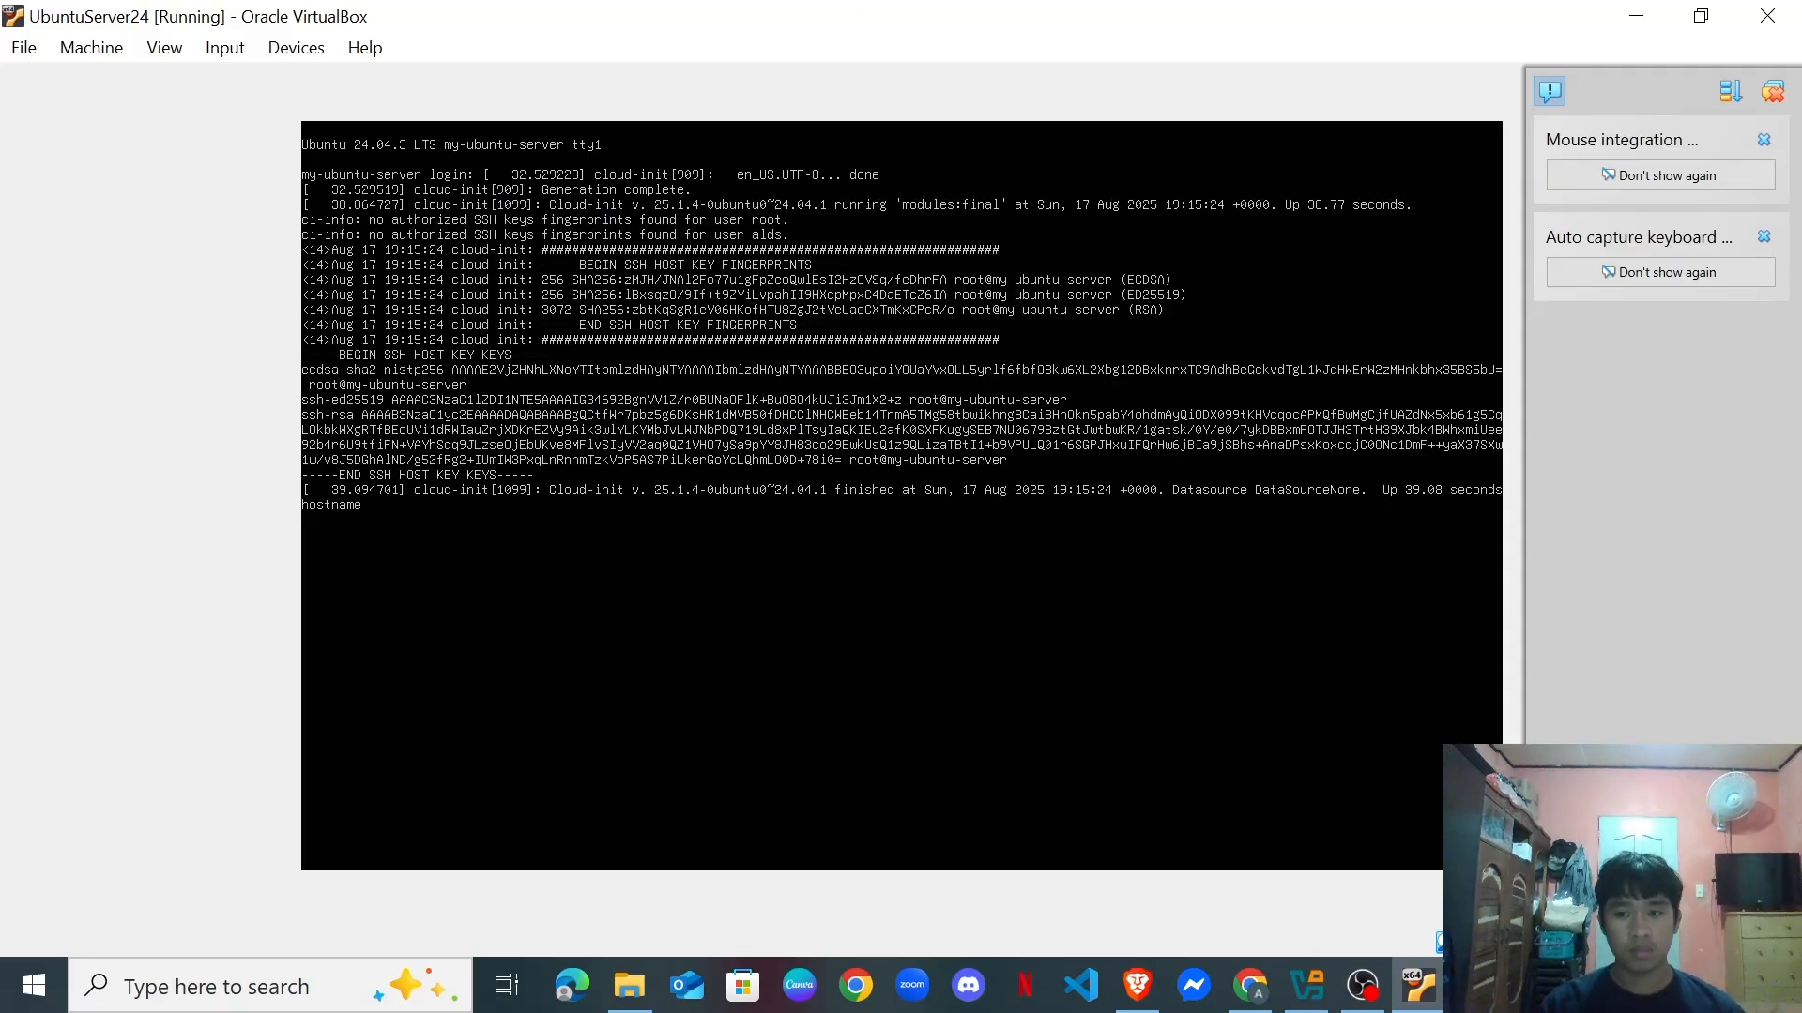
{"action": "key", "text": "ctrl+c"}
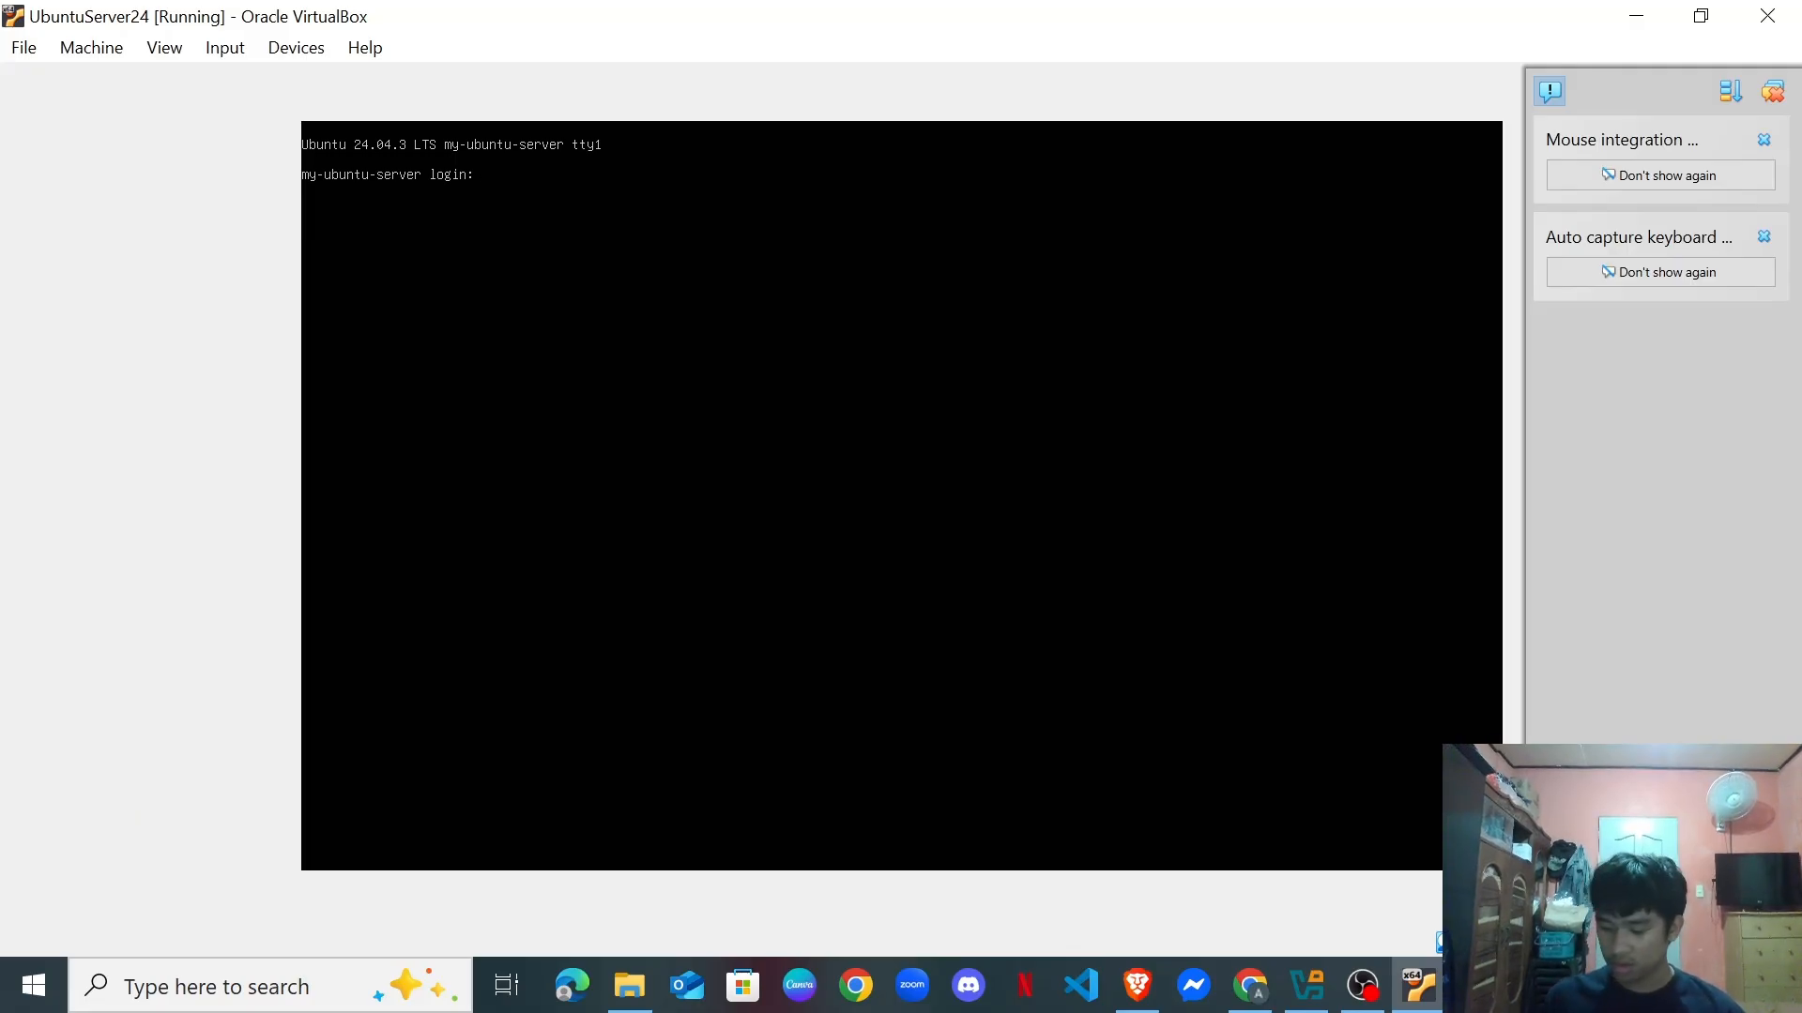
Log in with the guest user name and password, retrying after a failed first attempt.
{"action": "type", "text": "alds"}
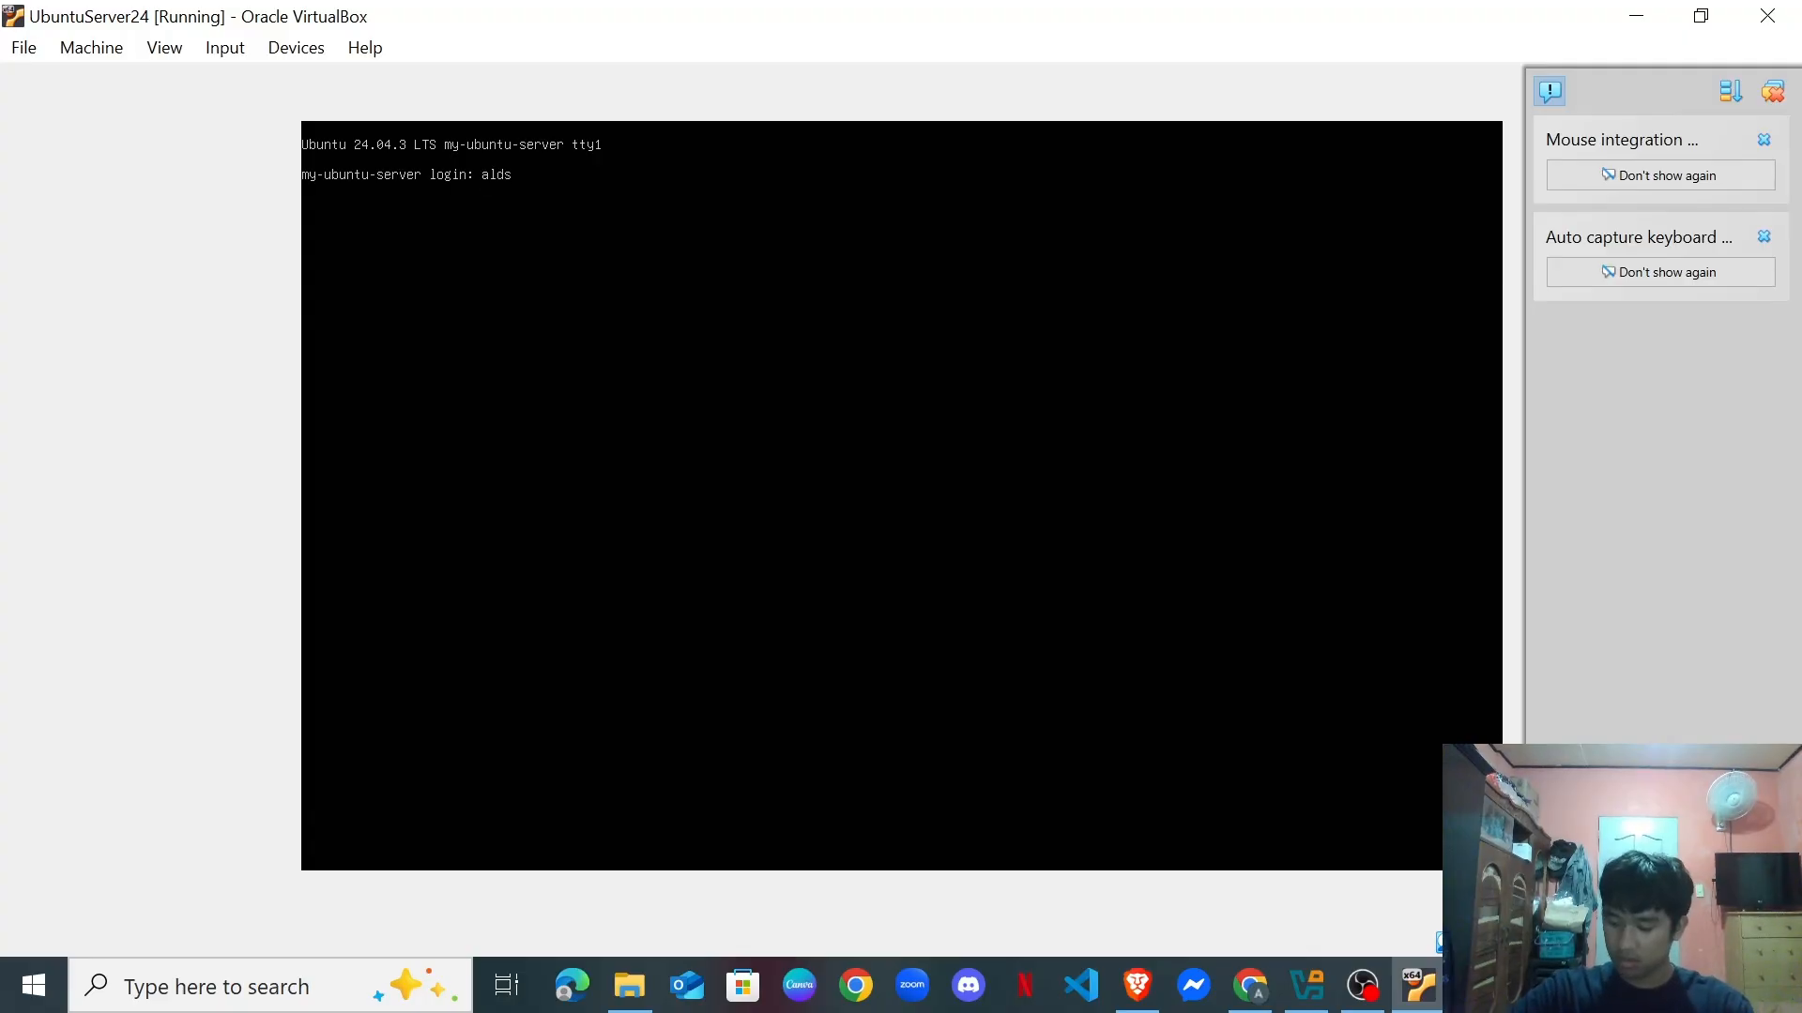
{"action": "key", "text": "Return"}
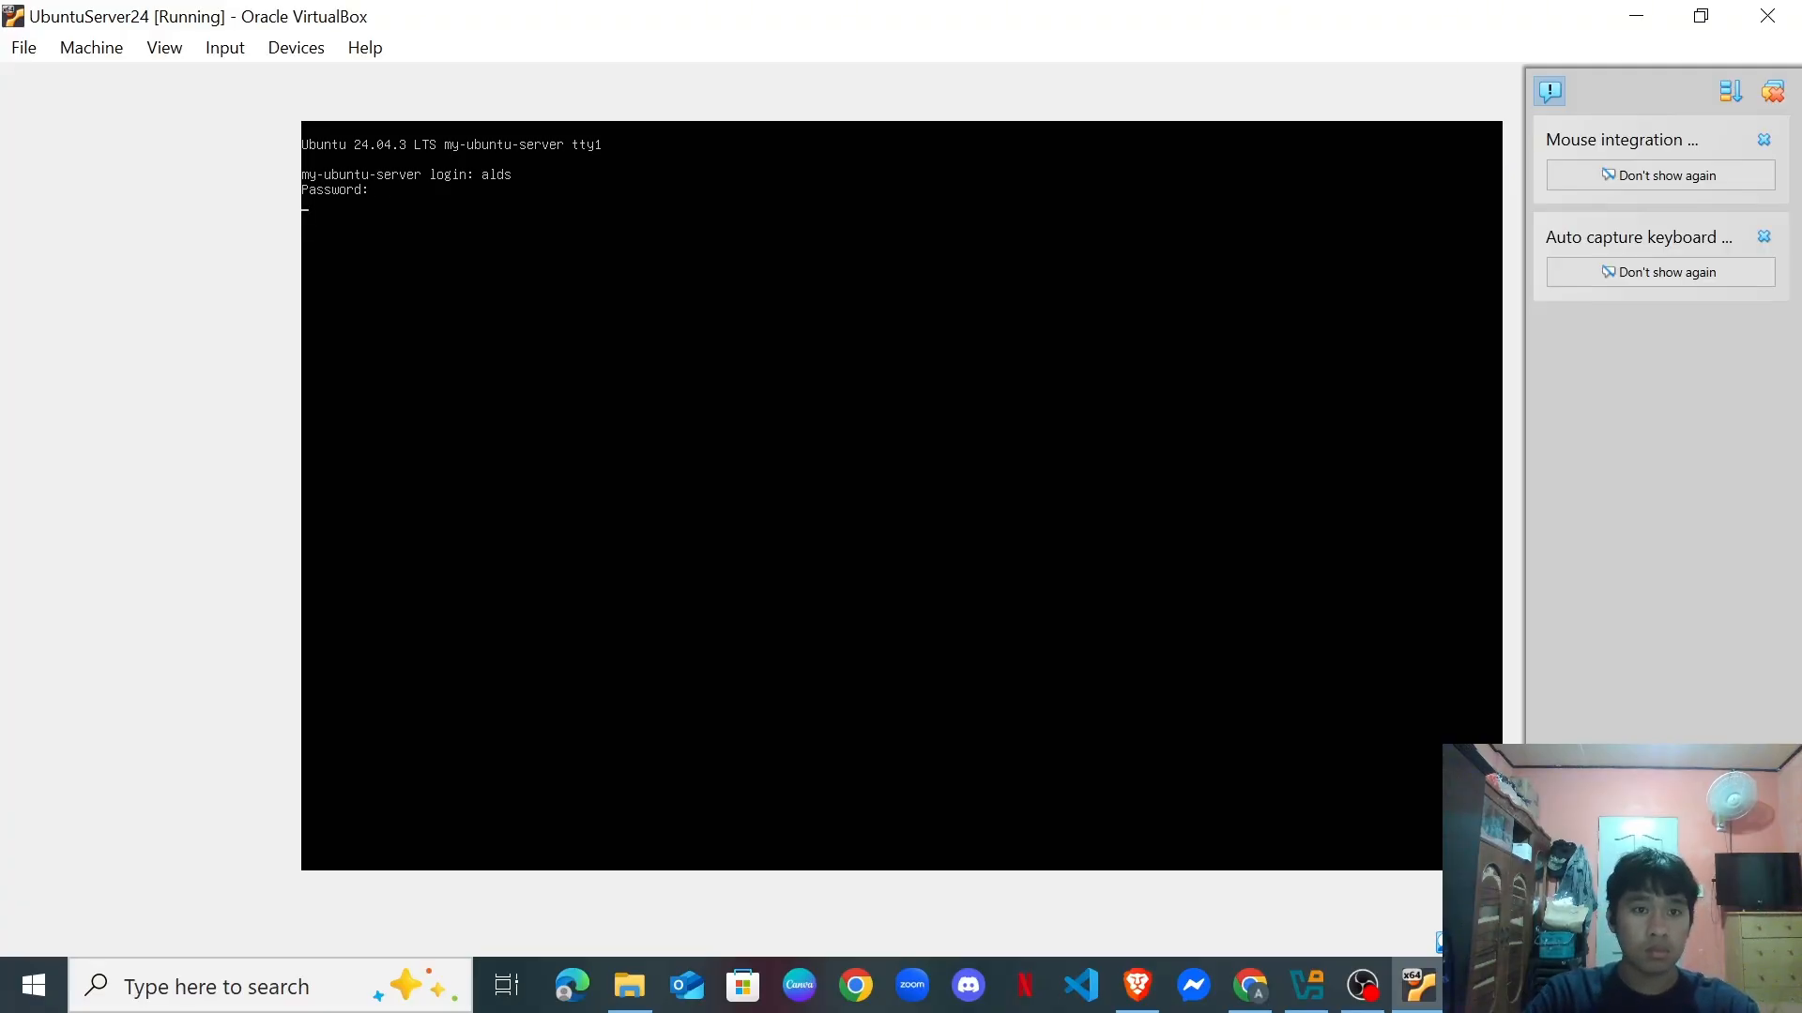
{"action": "key", "text": "Up"}
{"action": "key", "text": "Up"}
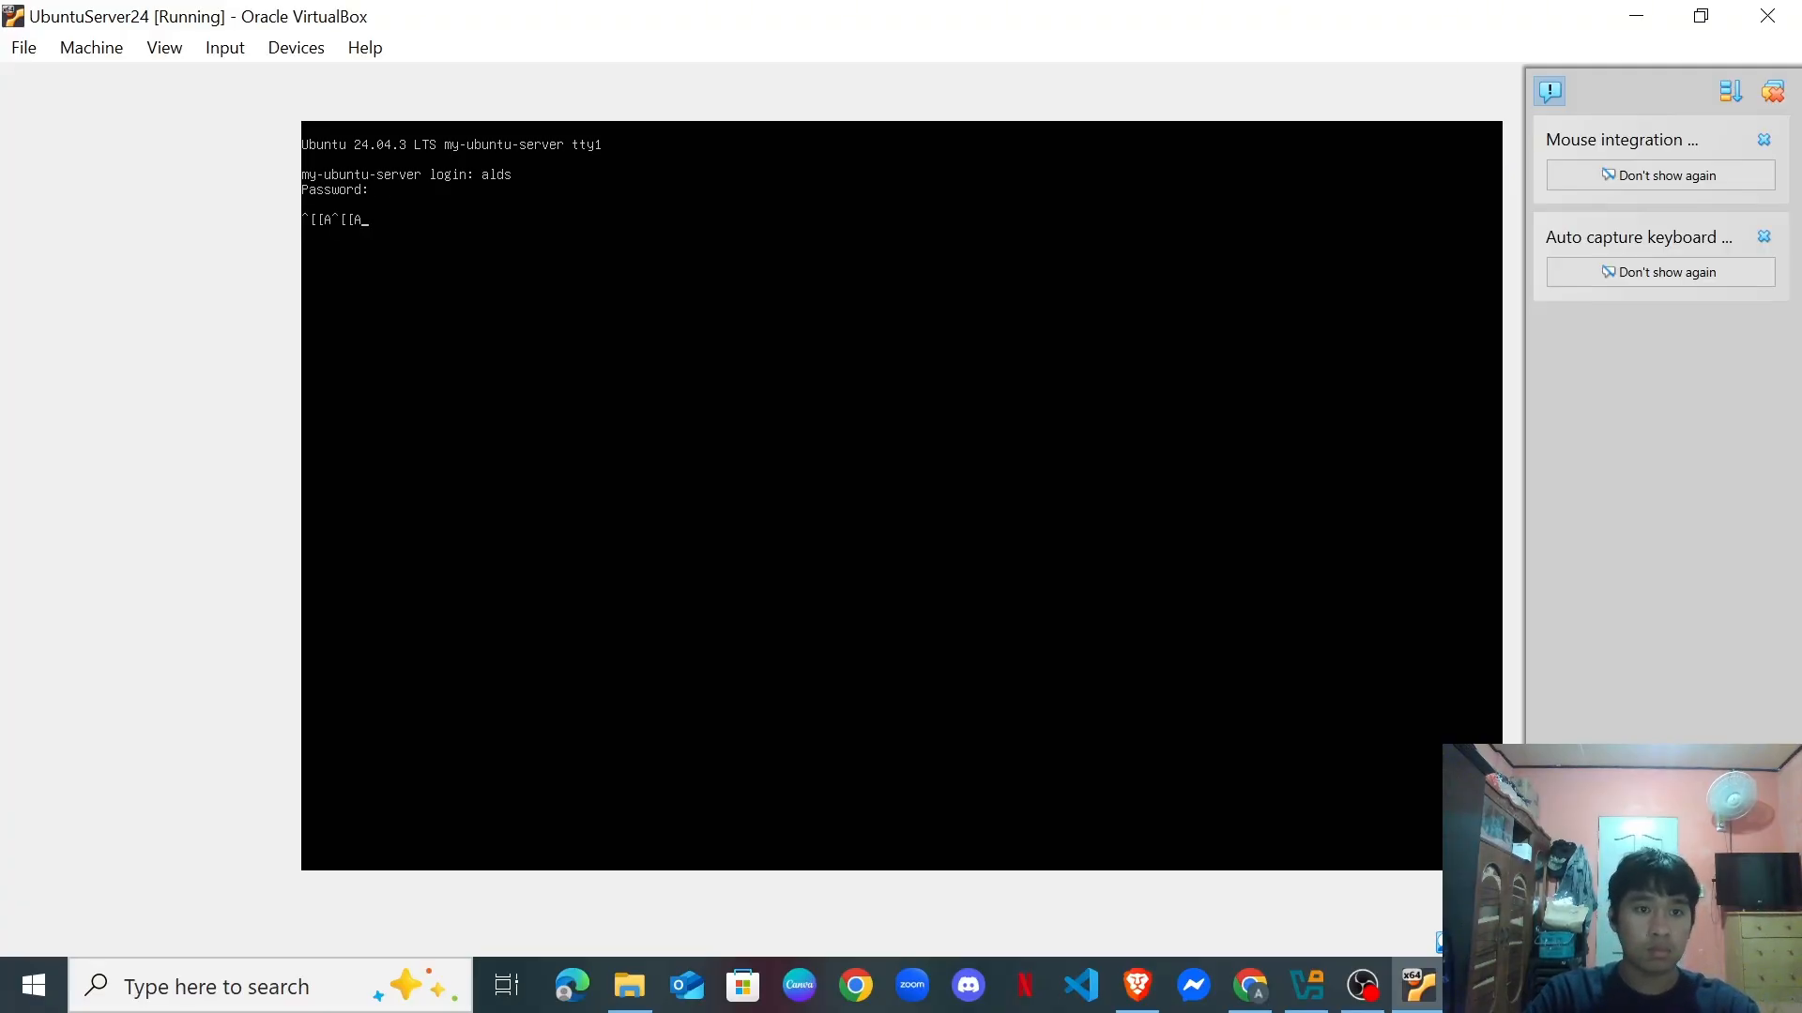
{"action": "key", "text": "BackSpace"}
{"action": "key", "text": "Return"}
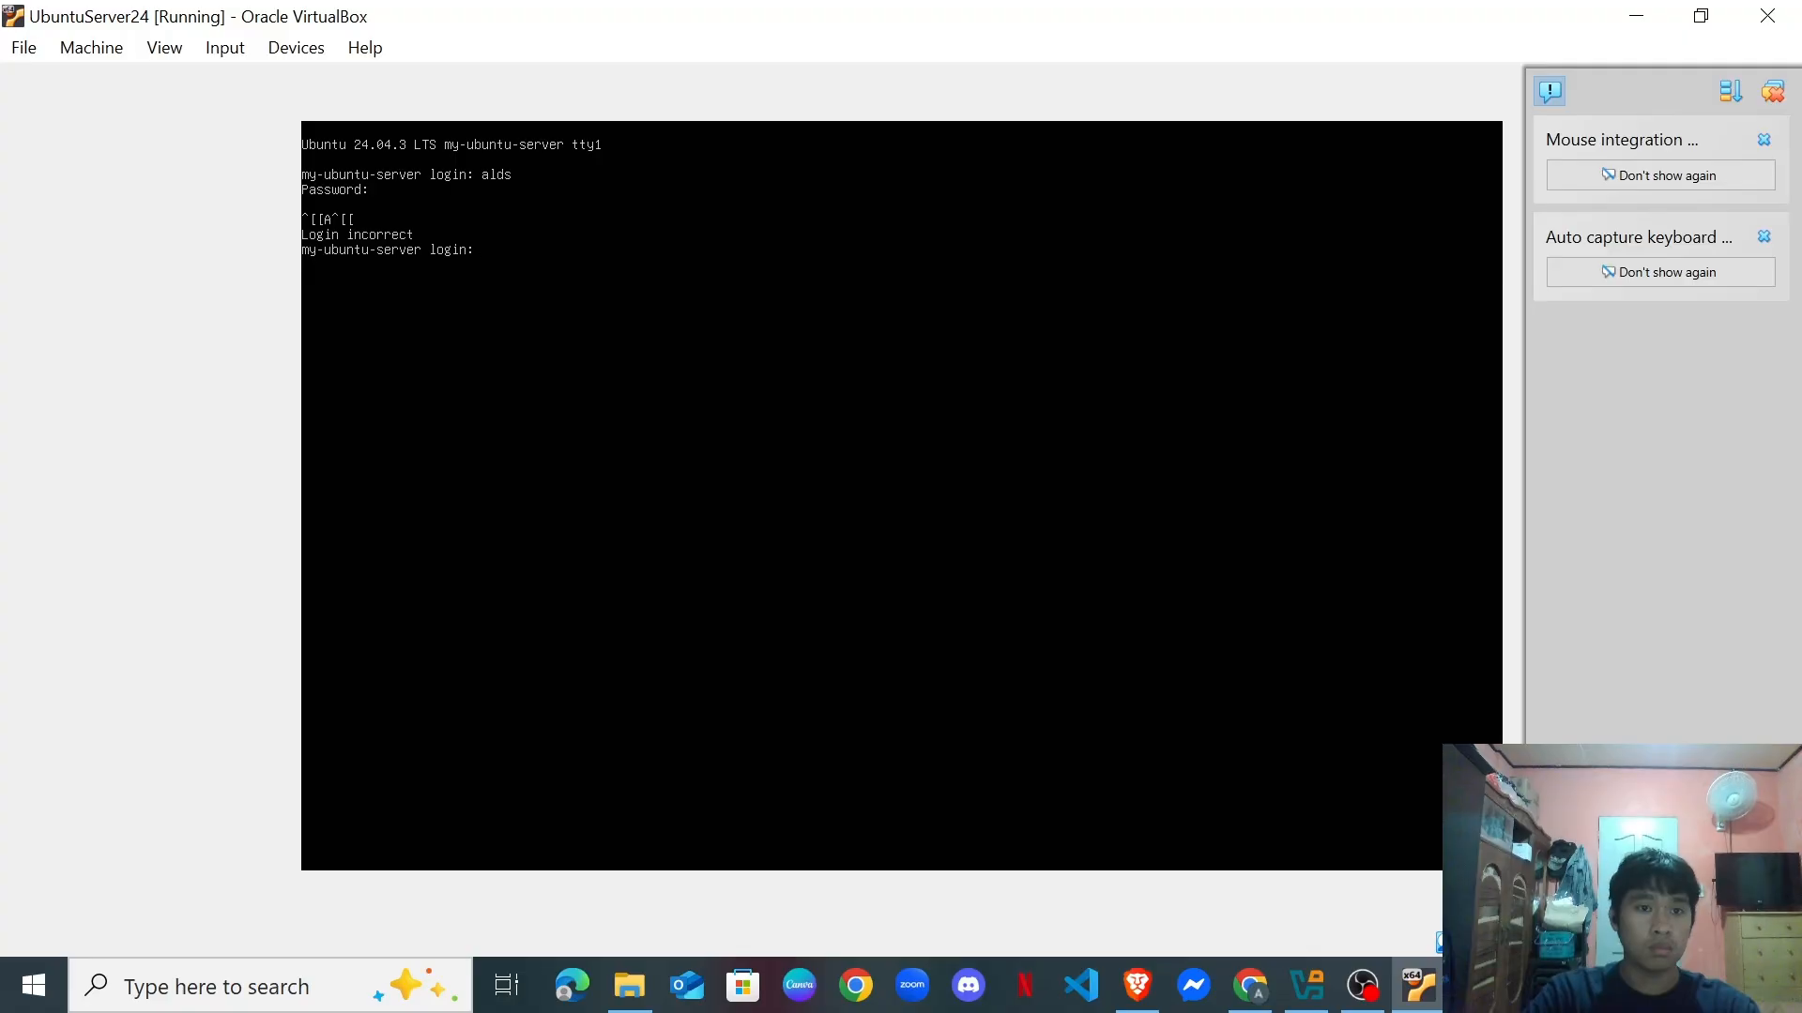
{"action": "type", "text": "alds"}
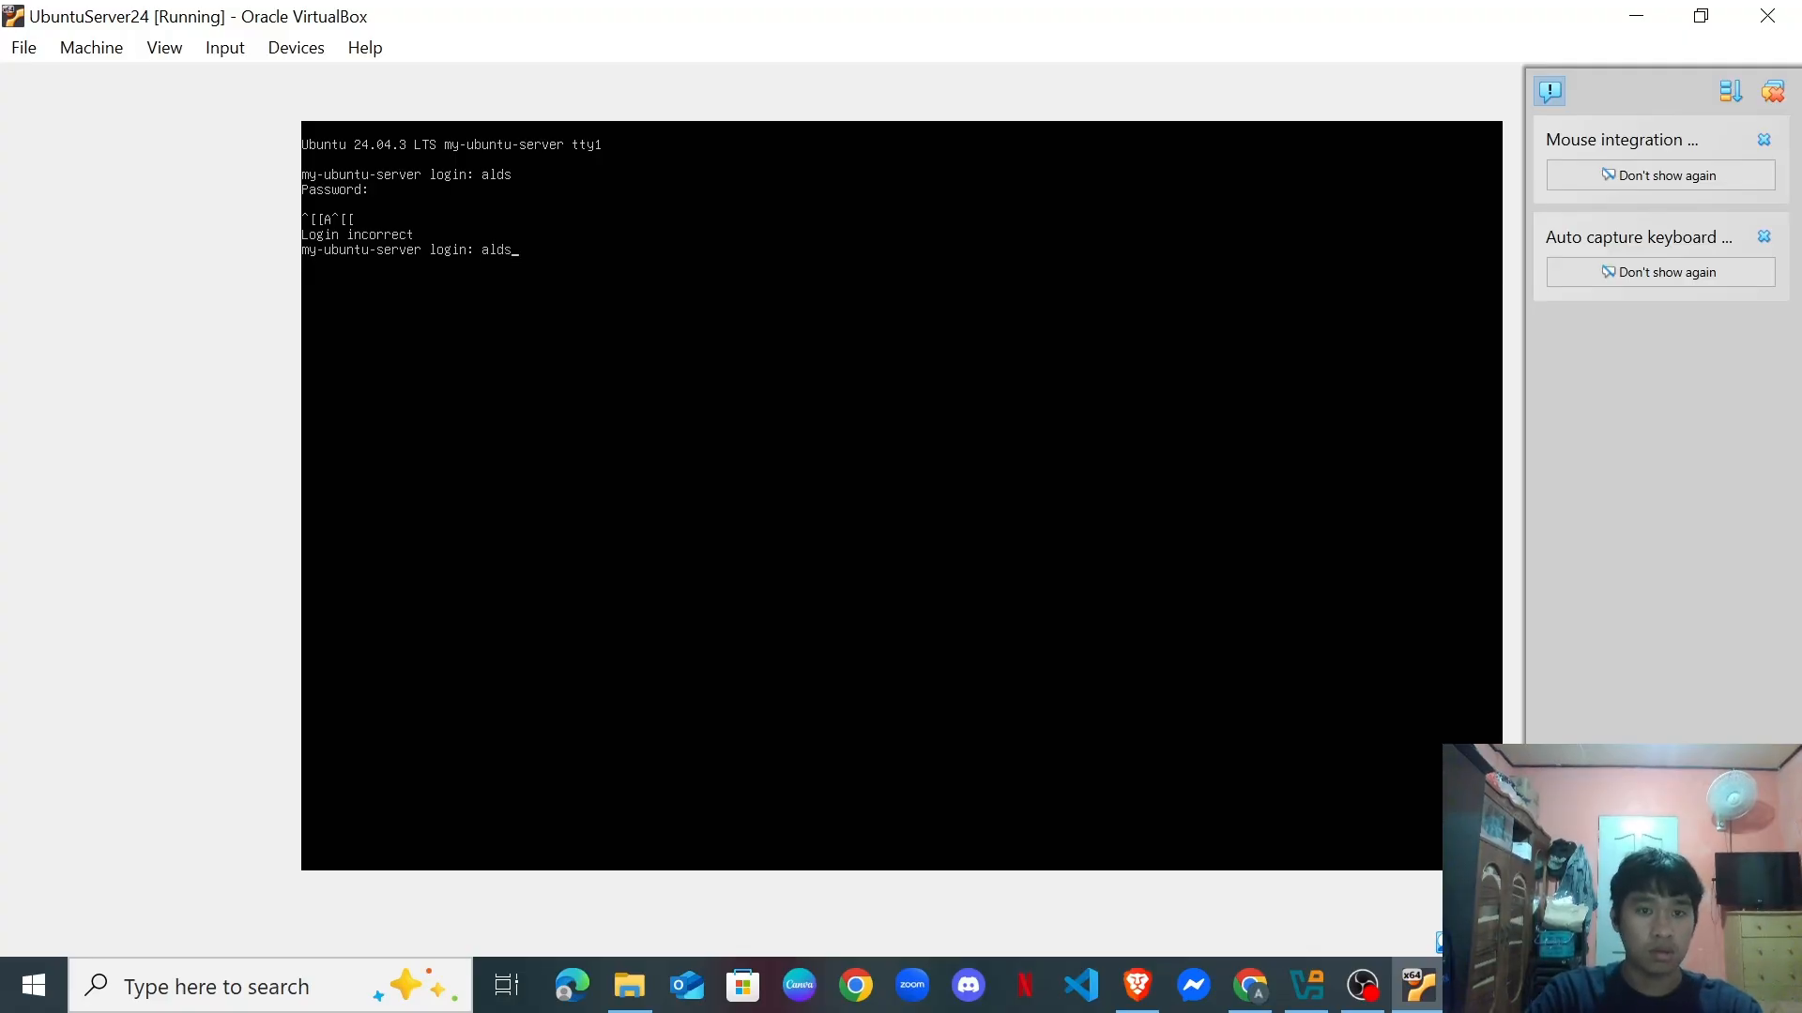
{"action": "key", "text": "Return"}
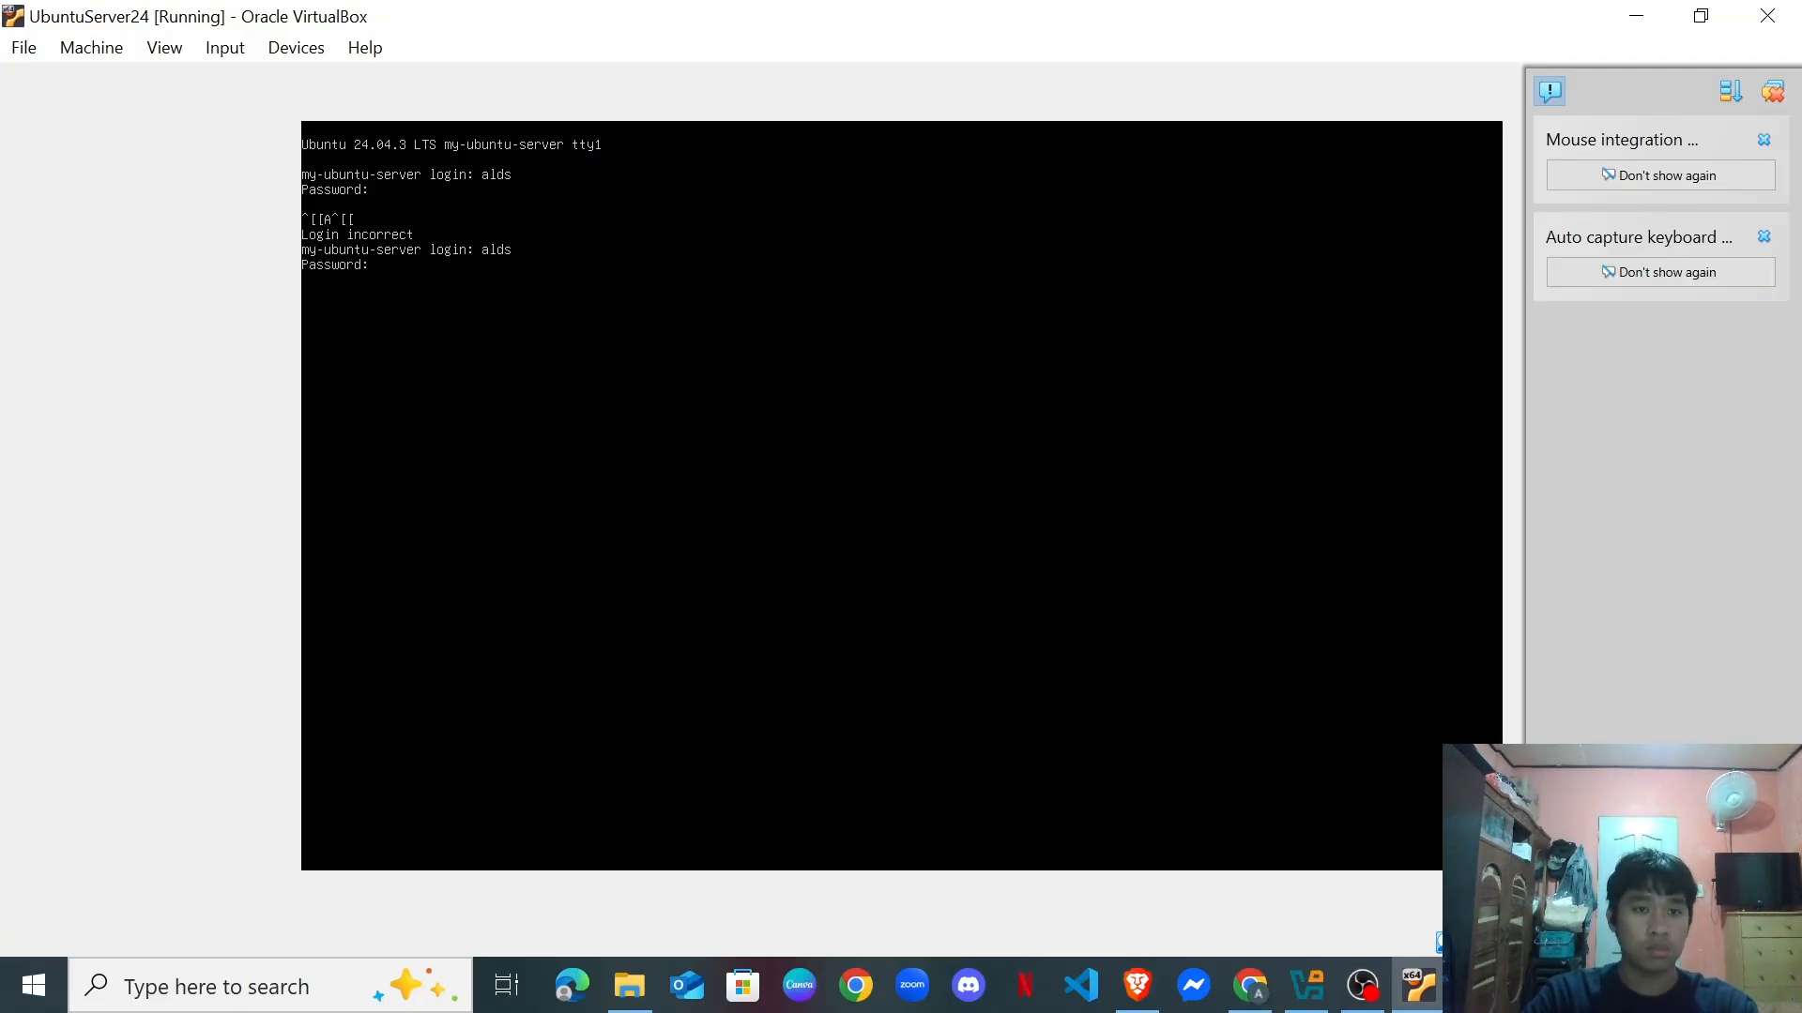
{"action": "key", "text": "Return"}
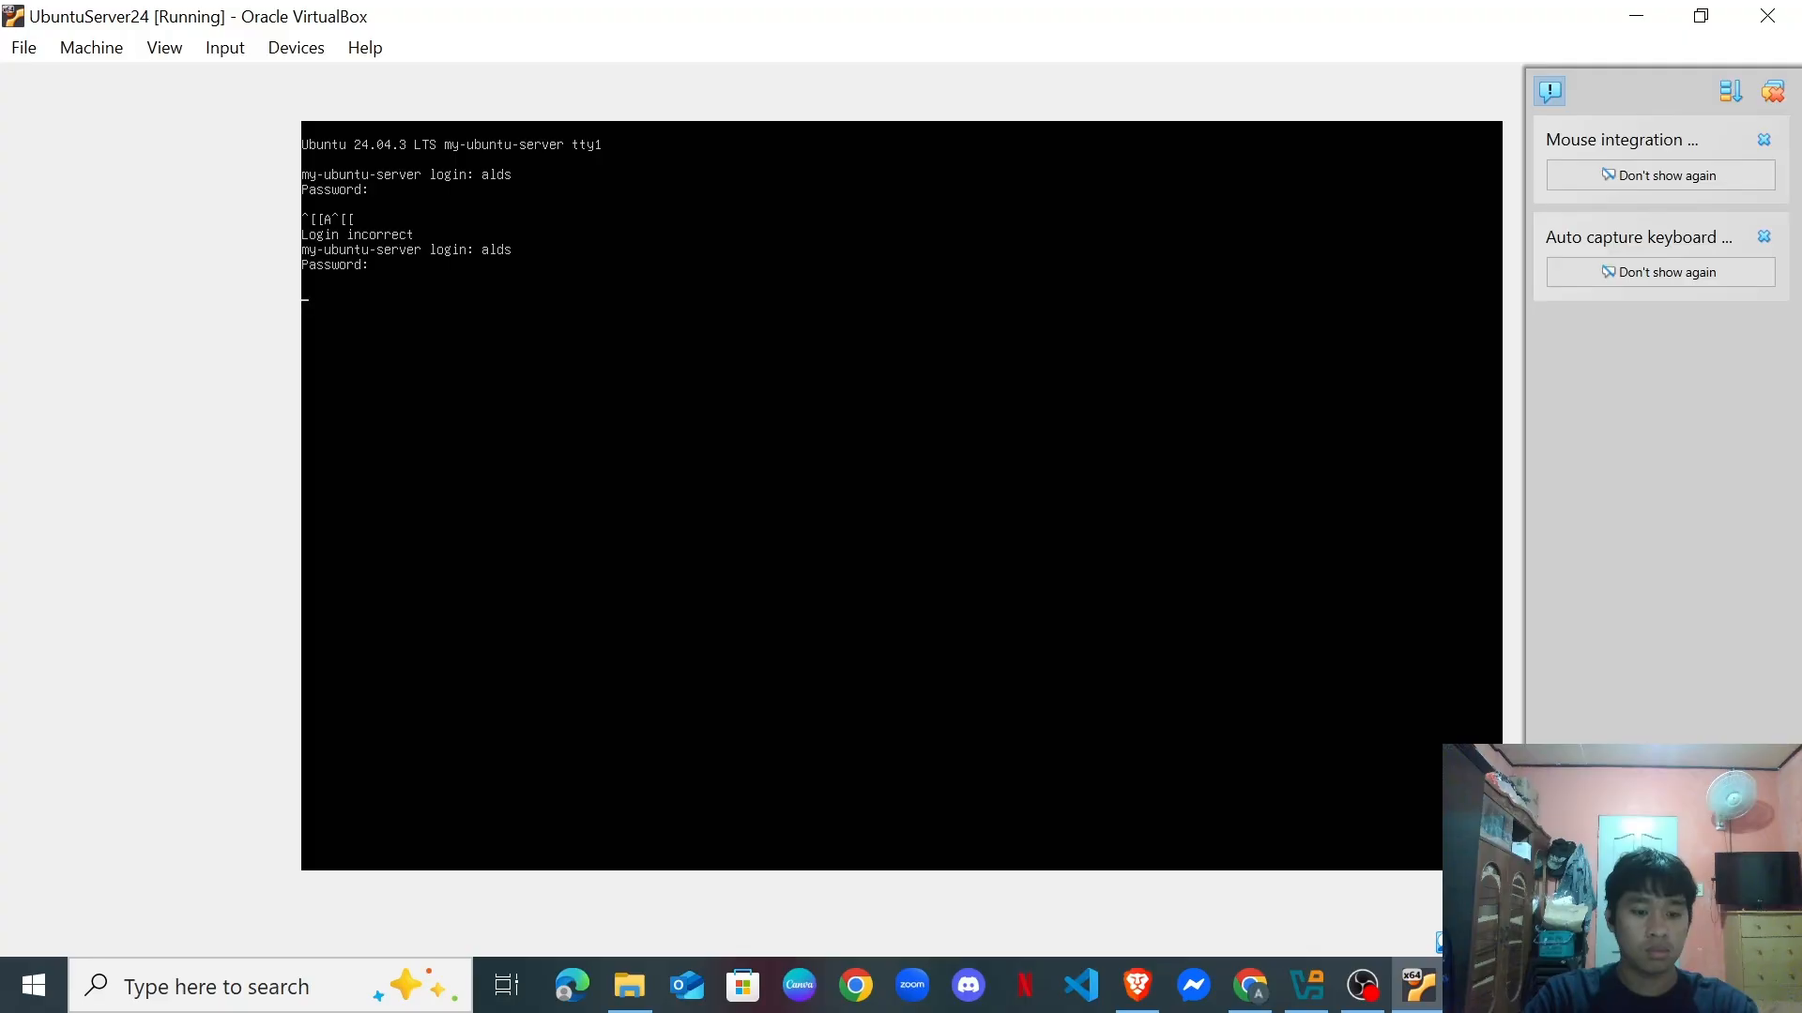
{"action": "key", "text": "Return"}
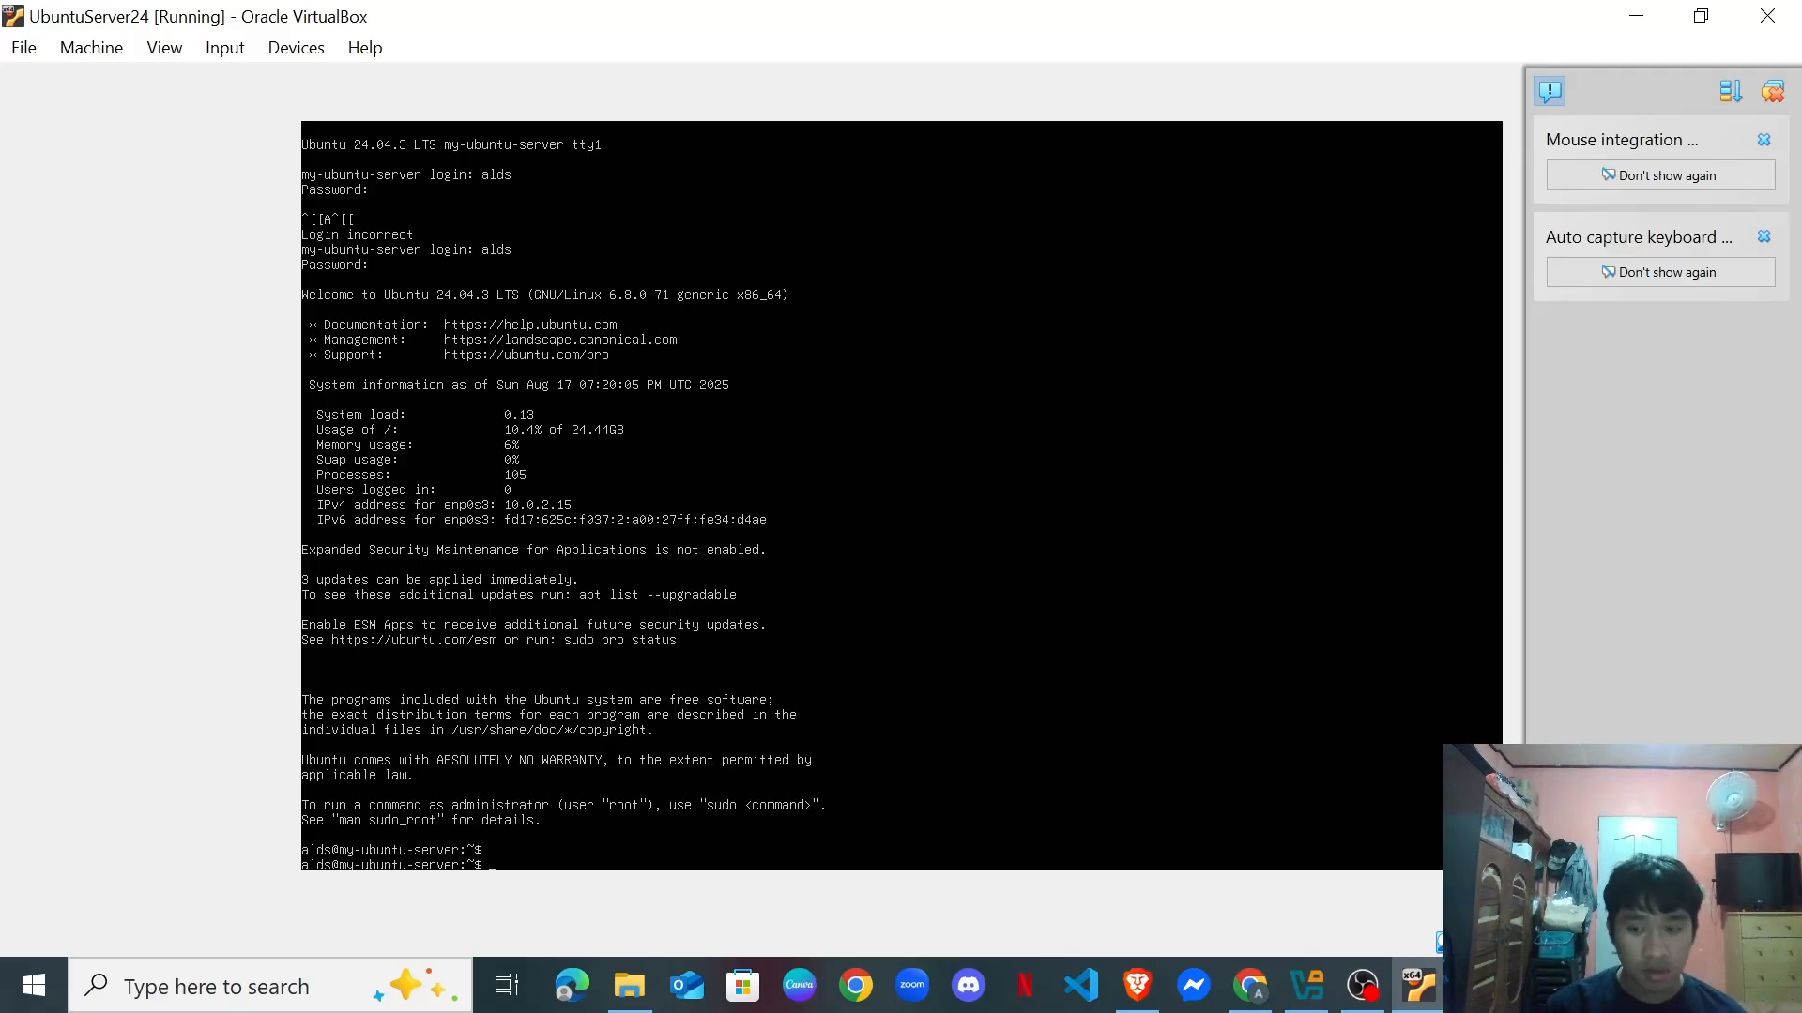
Run hostname at the shell prompt, confirming my-ubuntu-server.
{"action": "key", "text": "Return"}
{"action": "key", "text": "Return"}
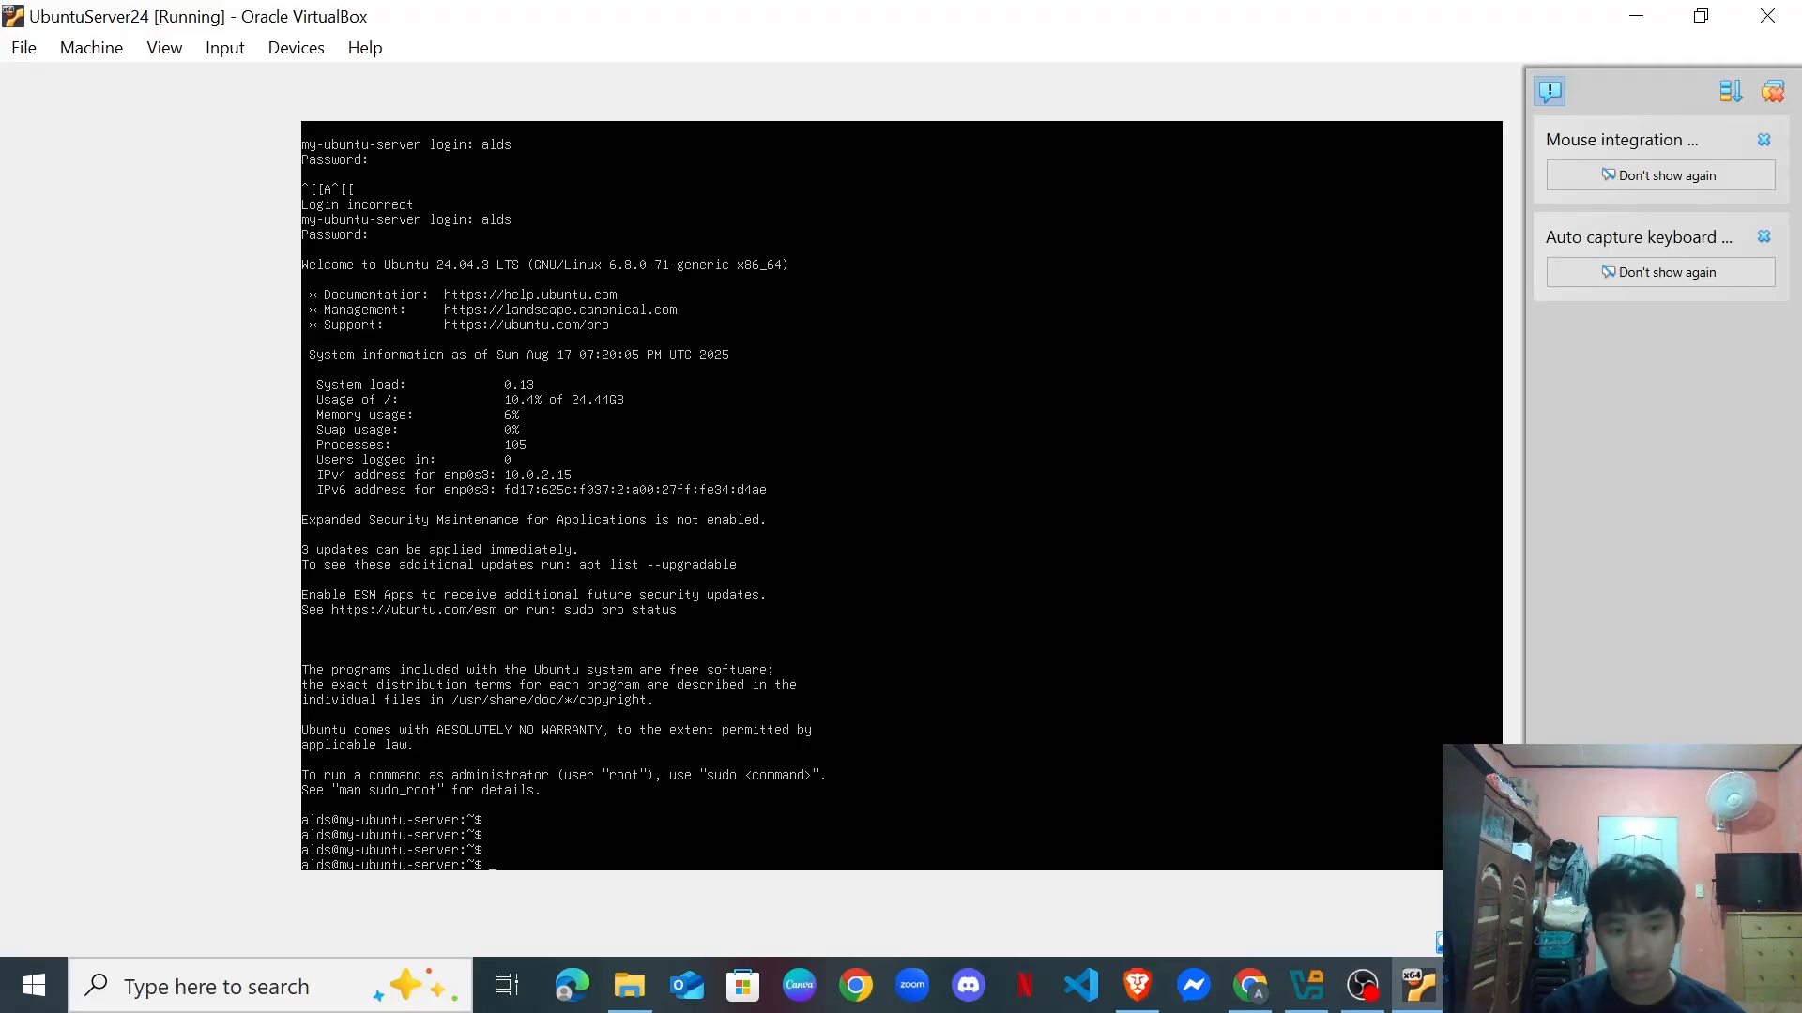
{"action": "type", "text": "h"}
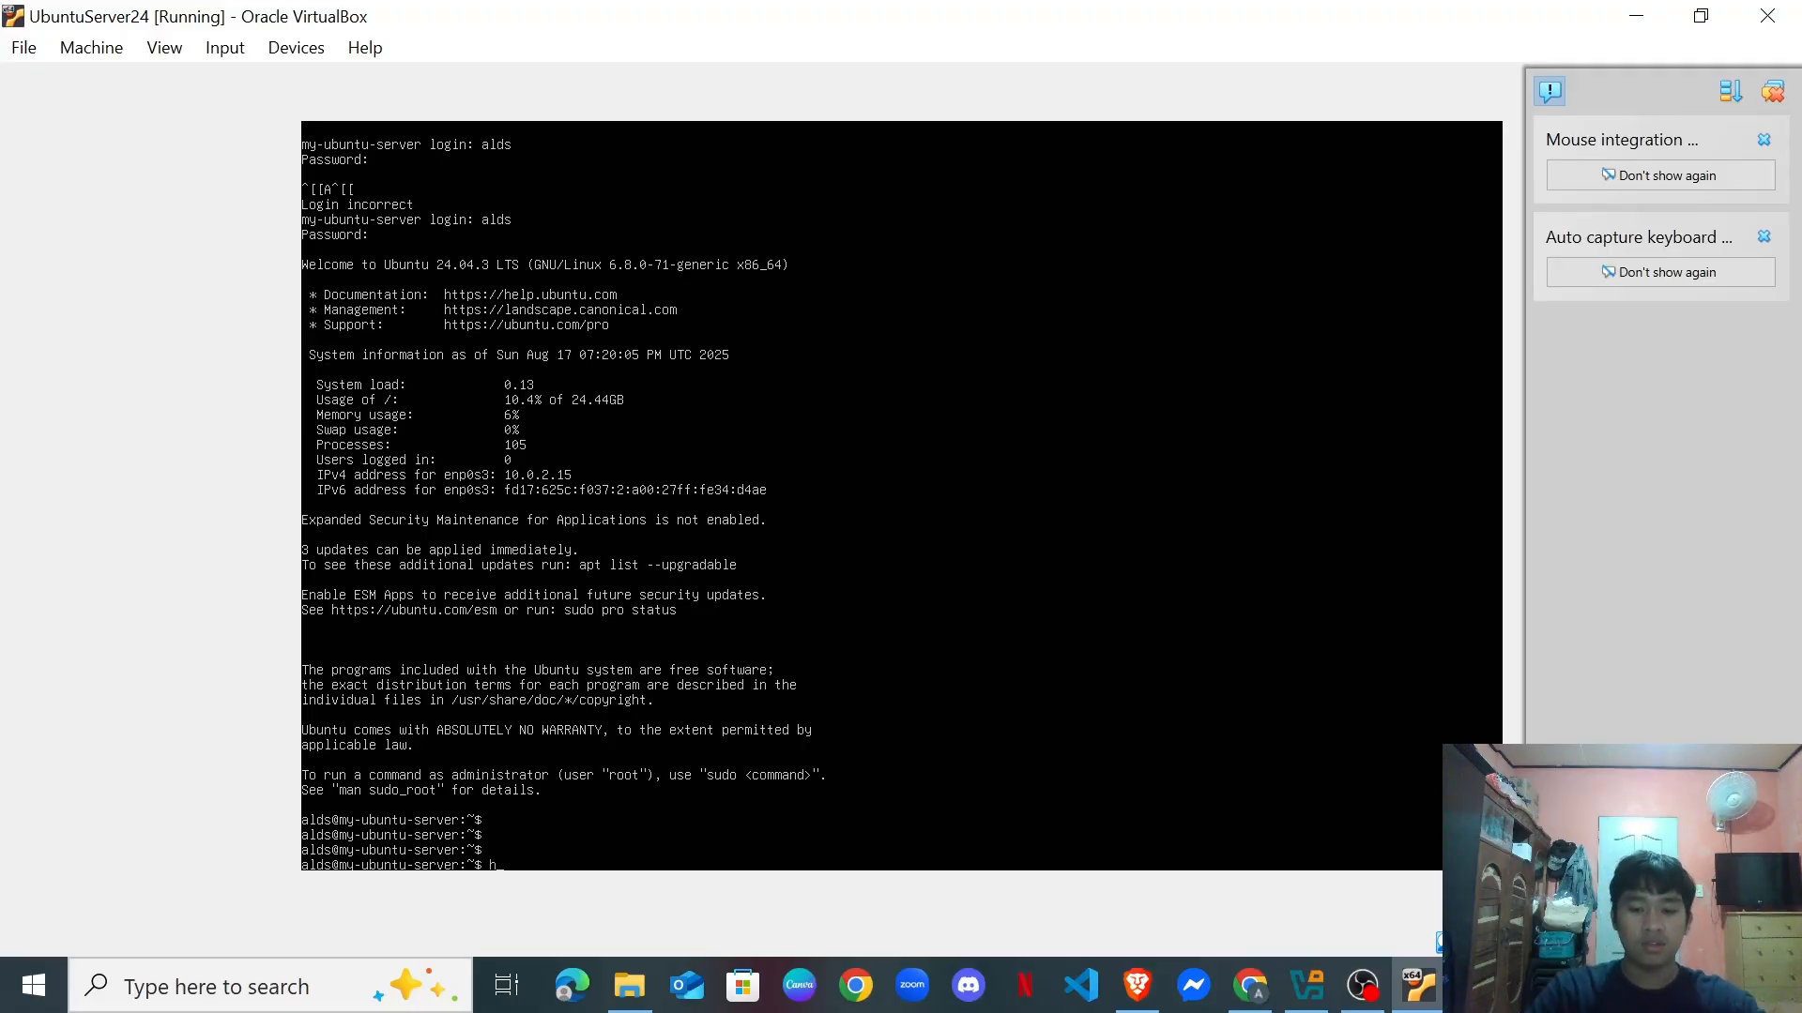
{"action": "type", "text": "ostname"}
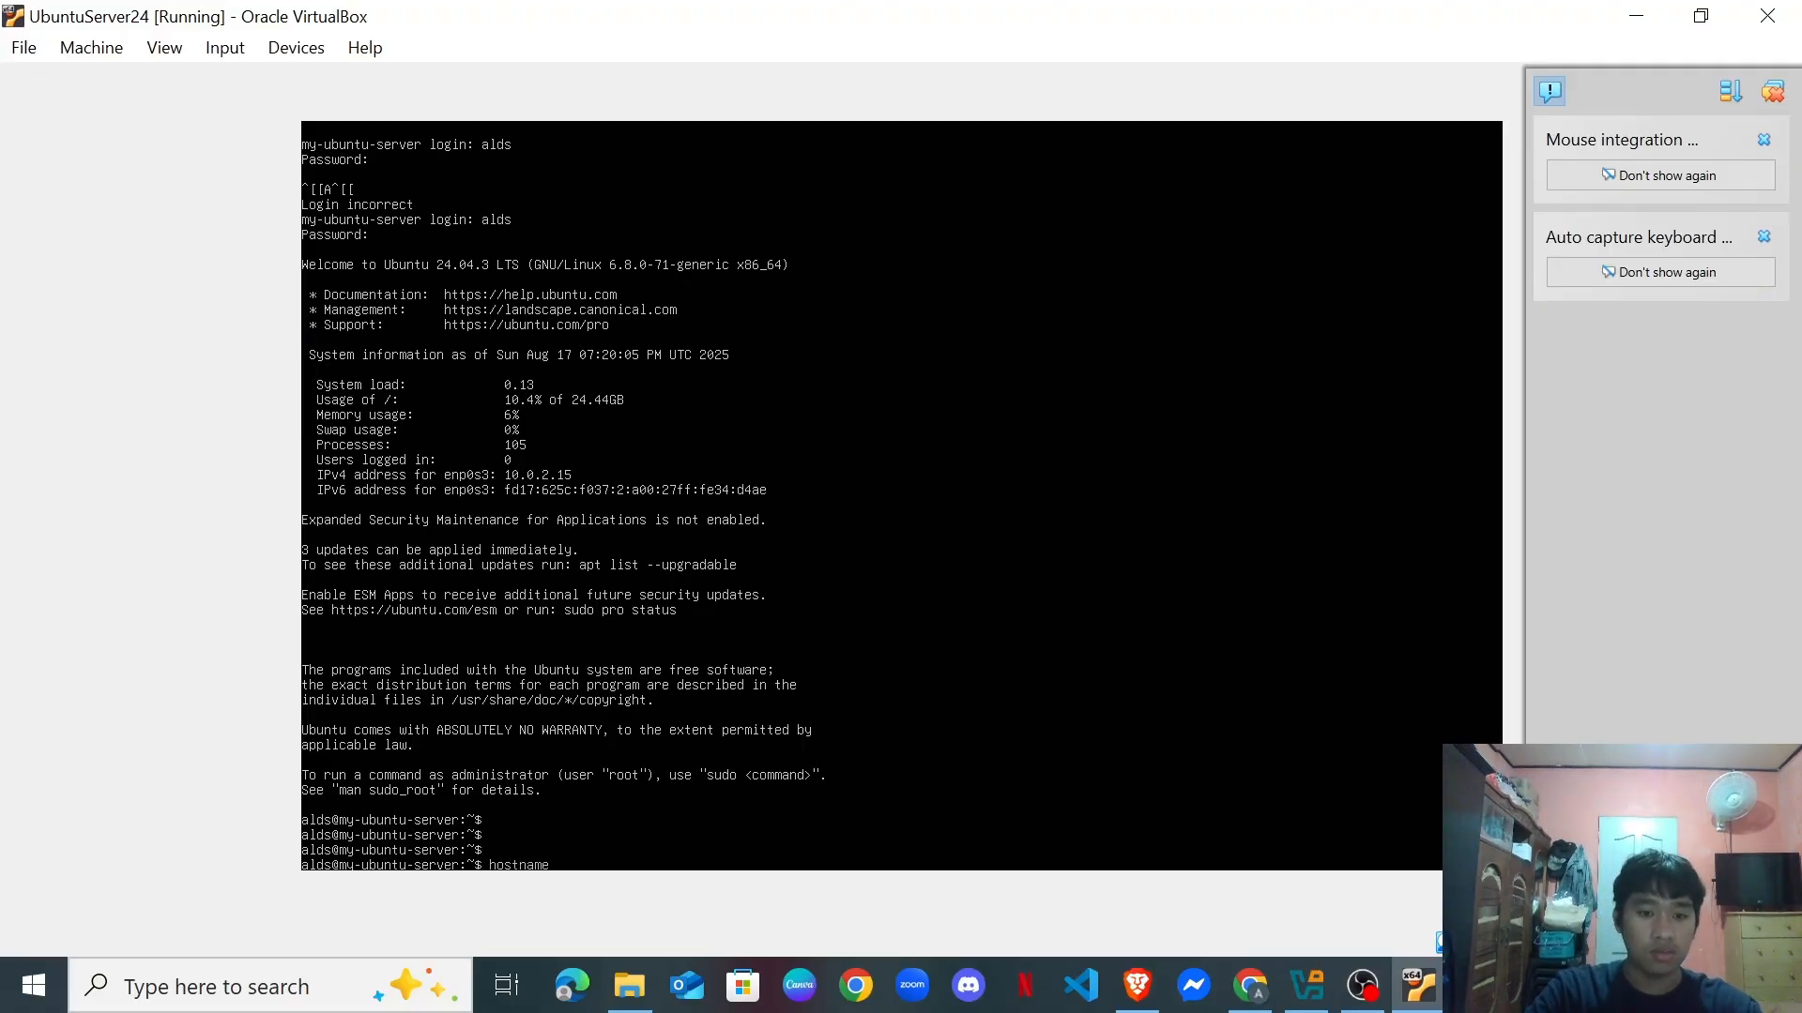
{"action": "key", "text": "Return"}
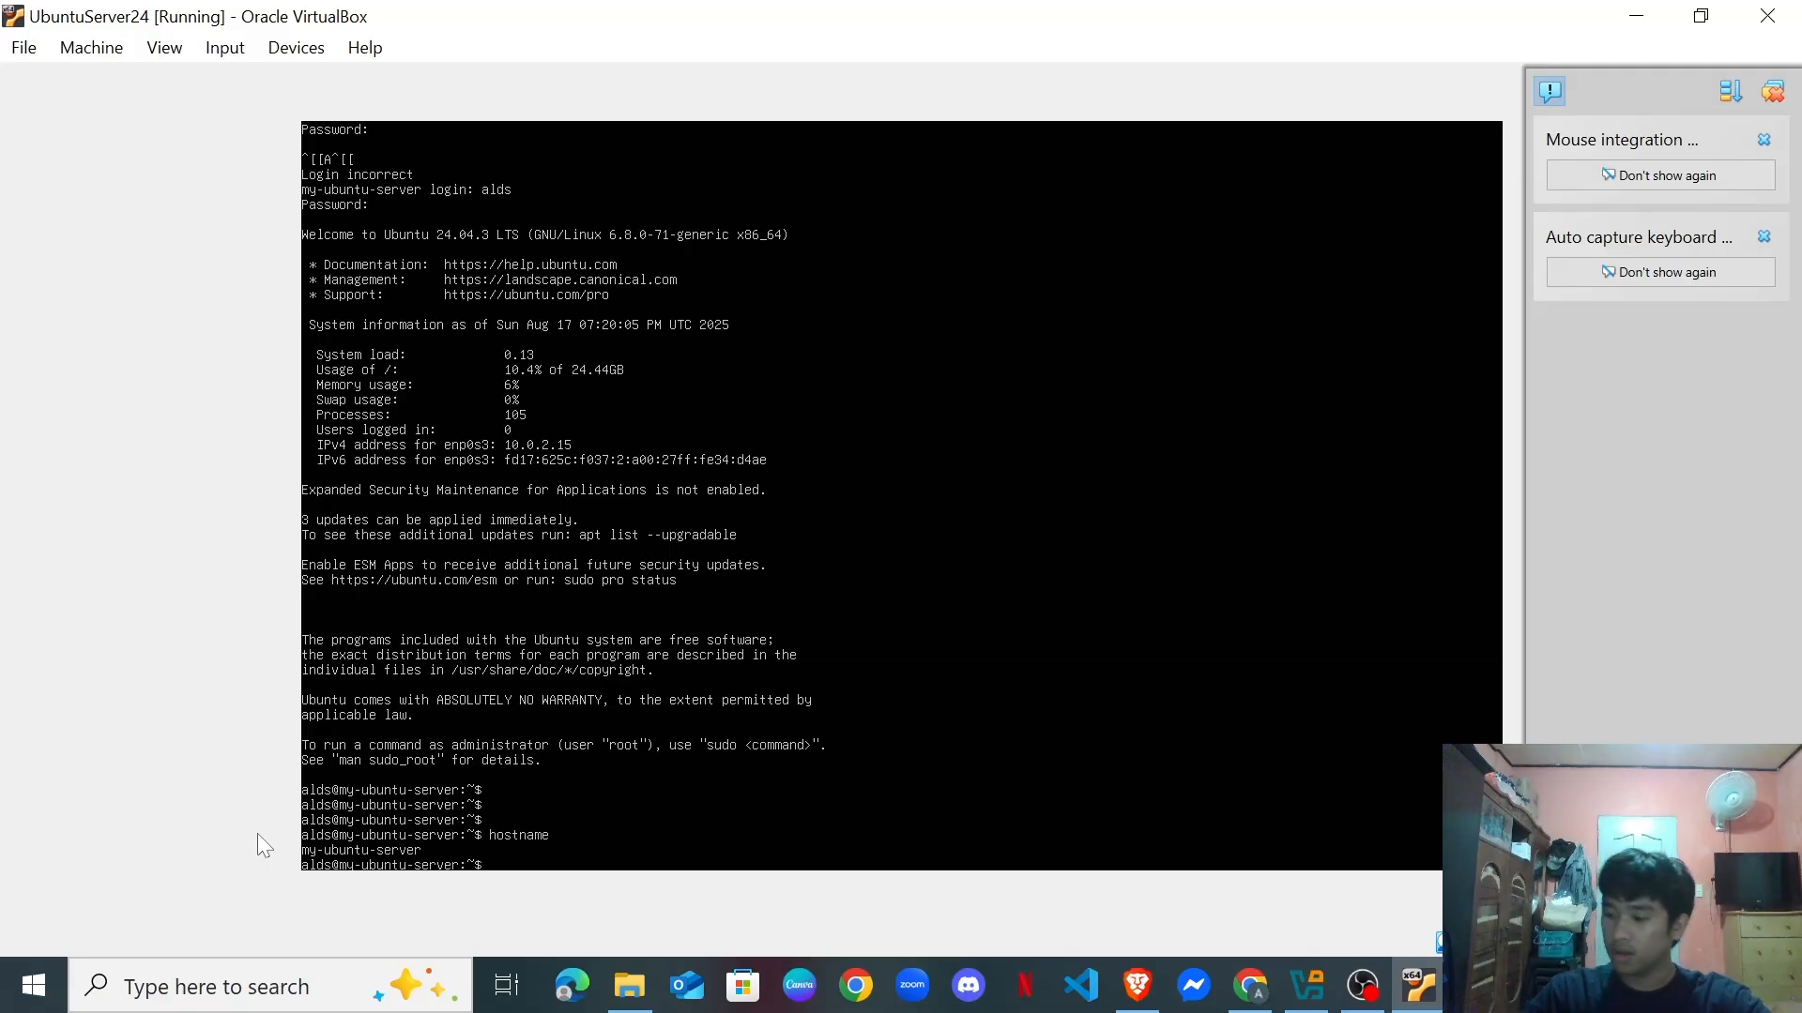
Try showing /etc/os-release with a misspelt command, which returns command not found.
{"action": "type", "text": "mpo"}
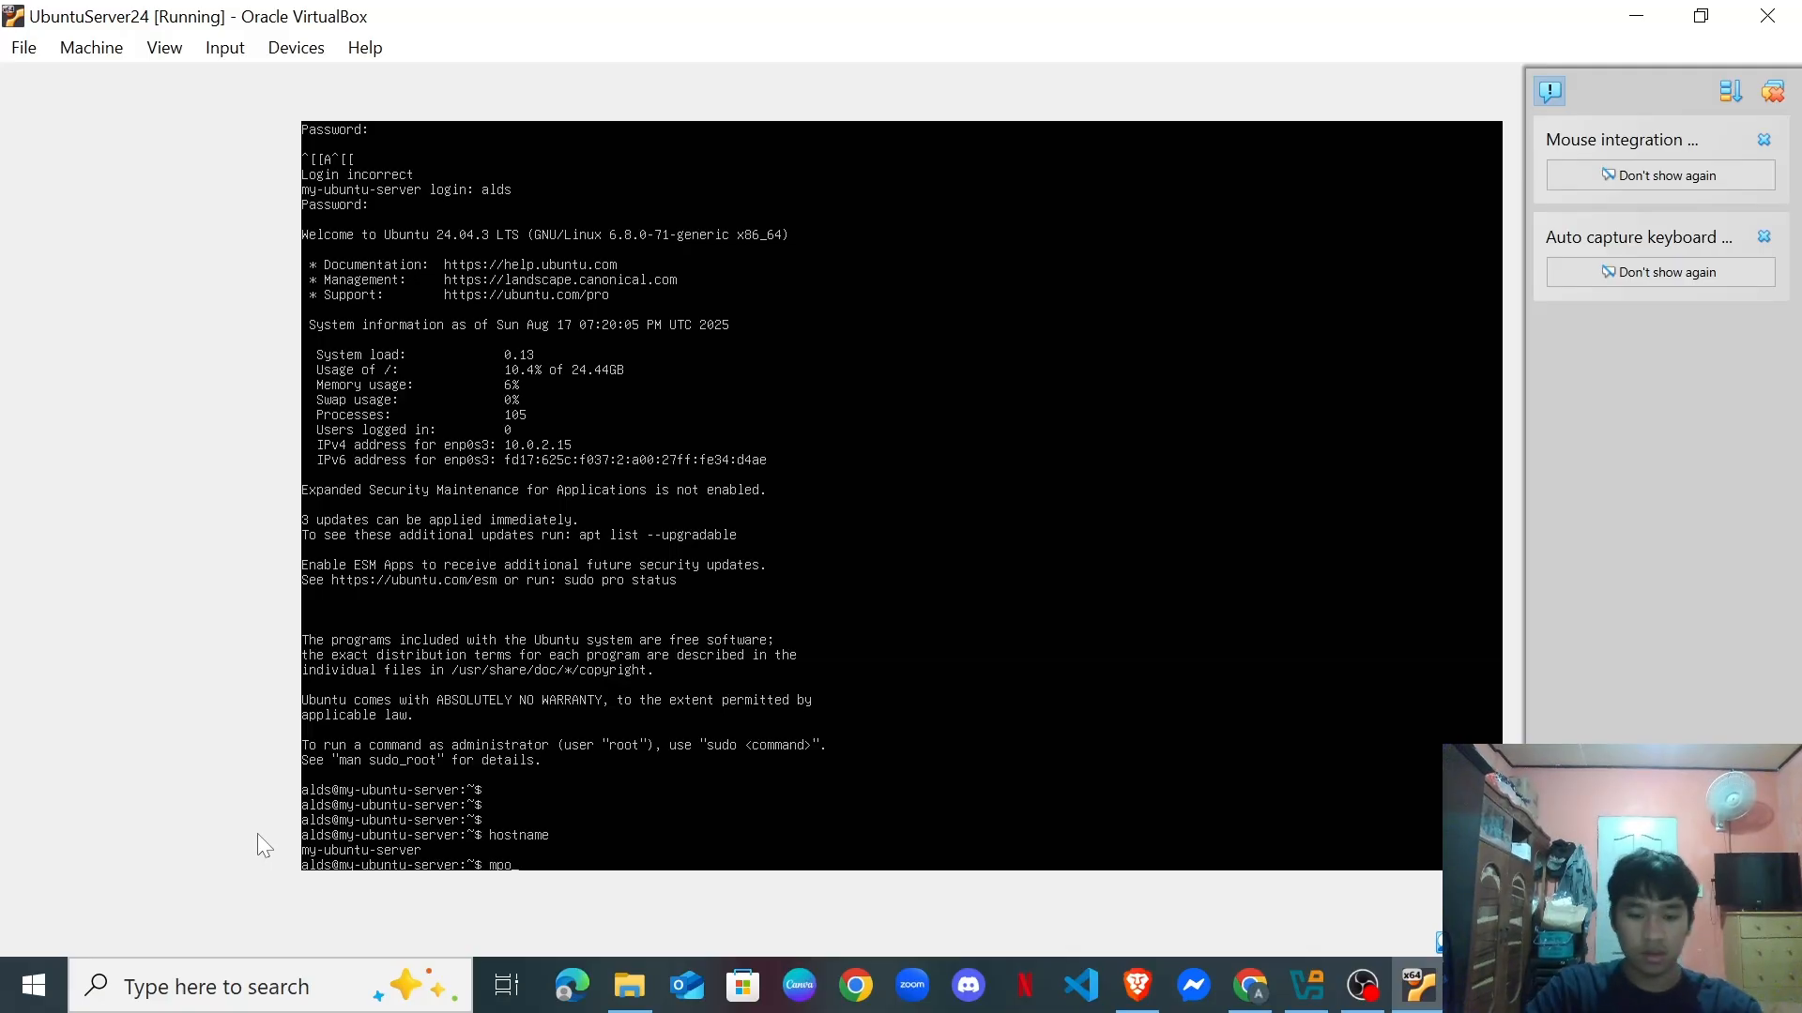
{"action": "key", "text": "BackSpace"}
{"action": "type", "text": "re"}
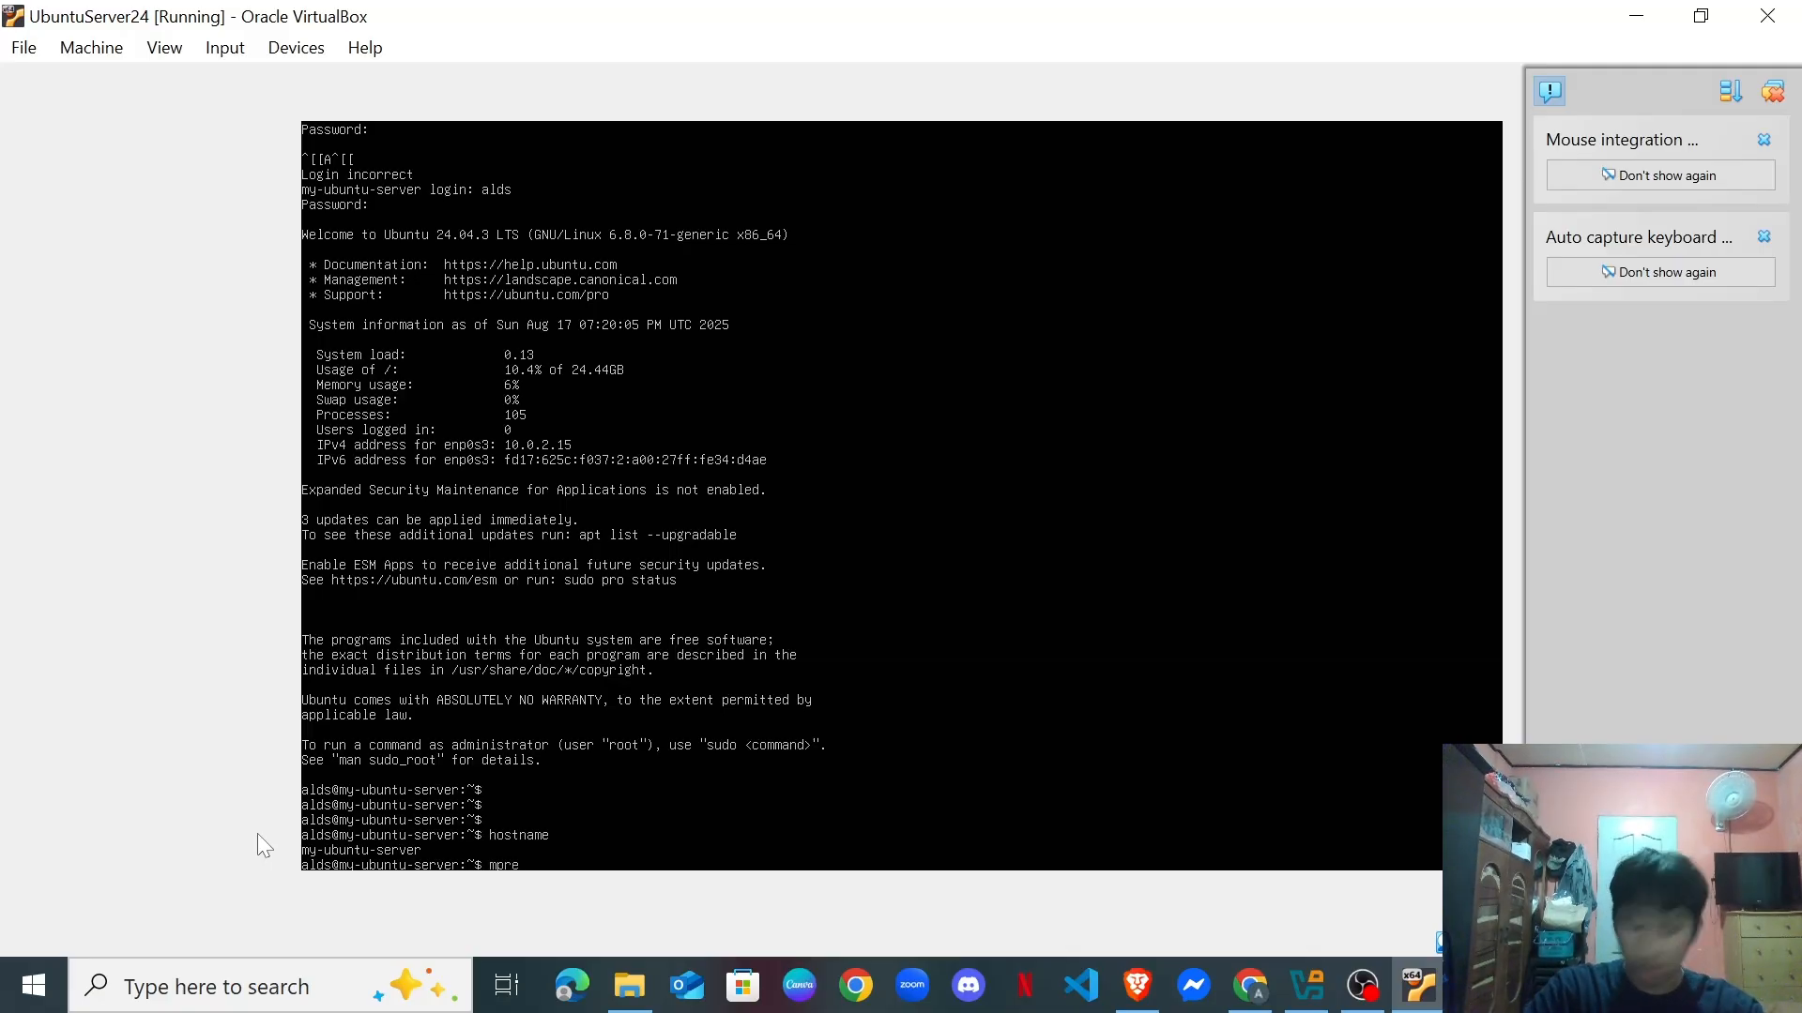
{"action": "type", "text": " /e"}
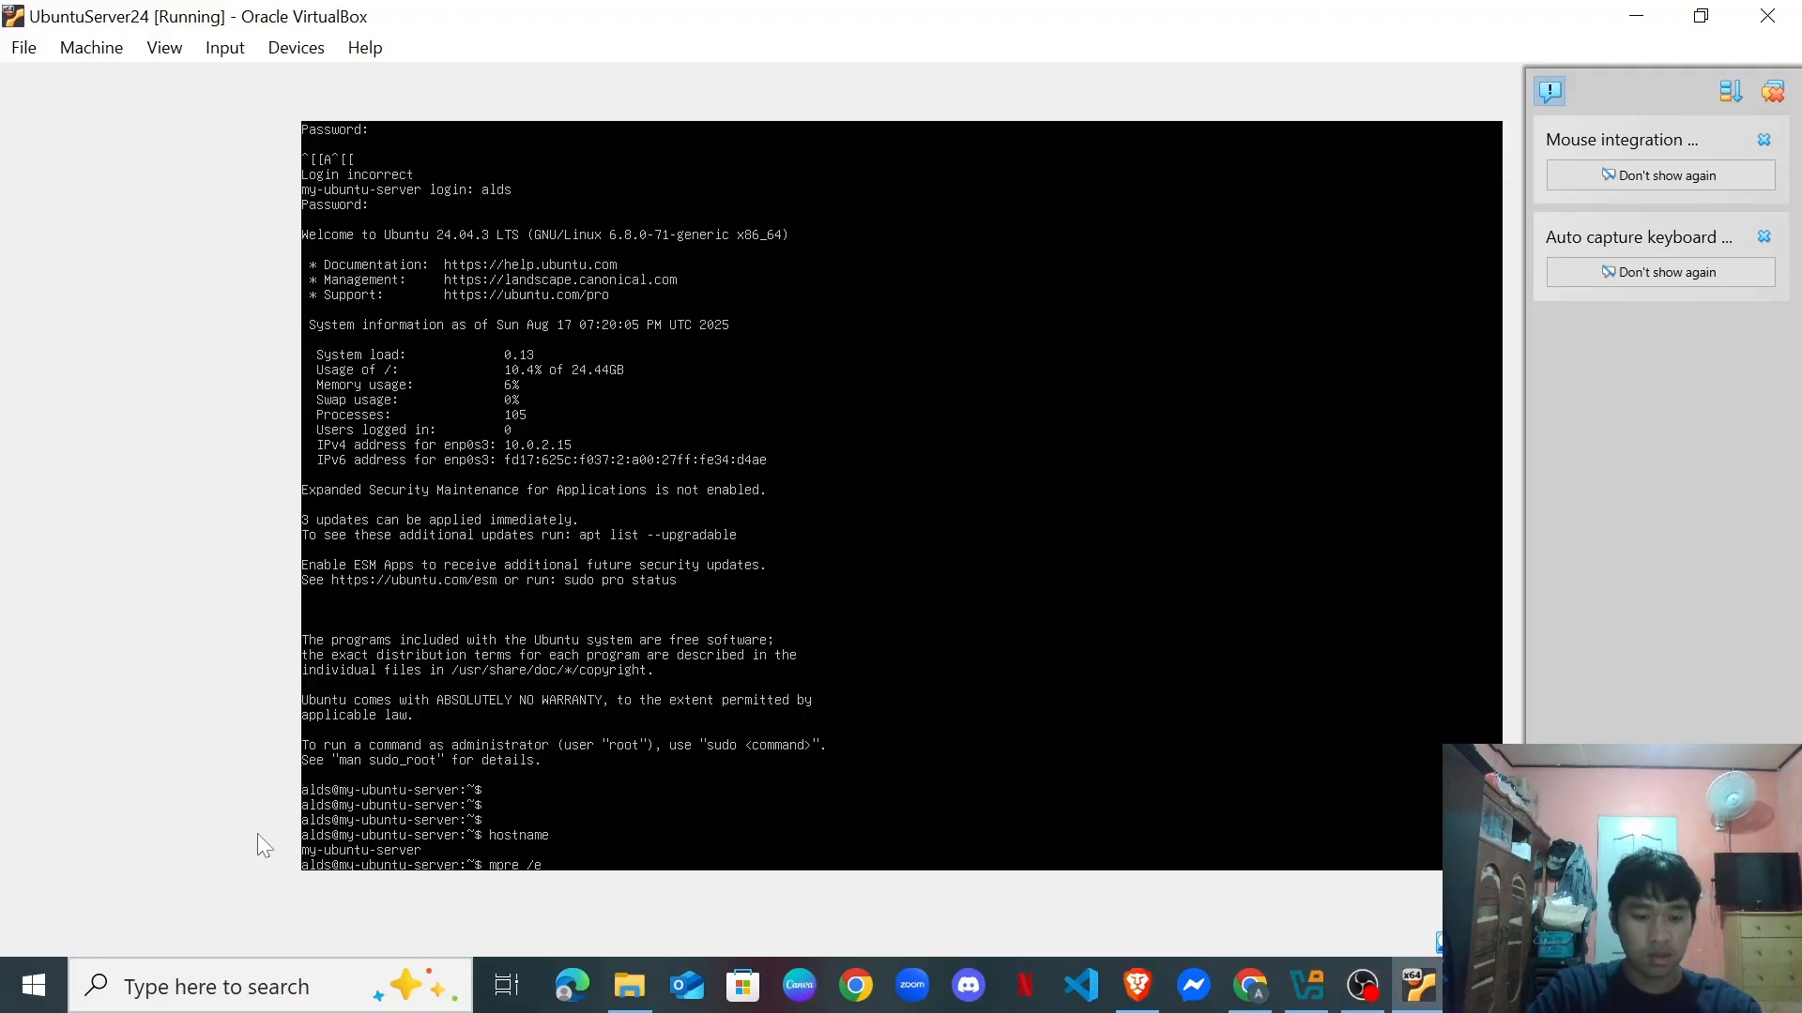
{"action": "type", "text": "tc"}
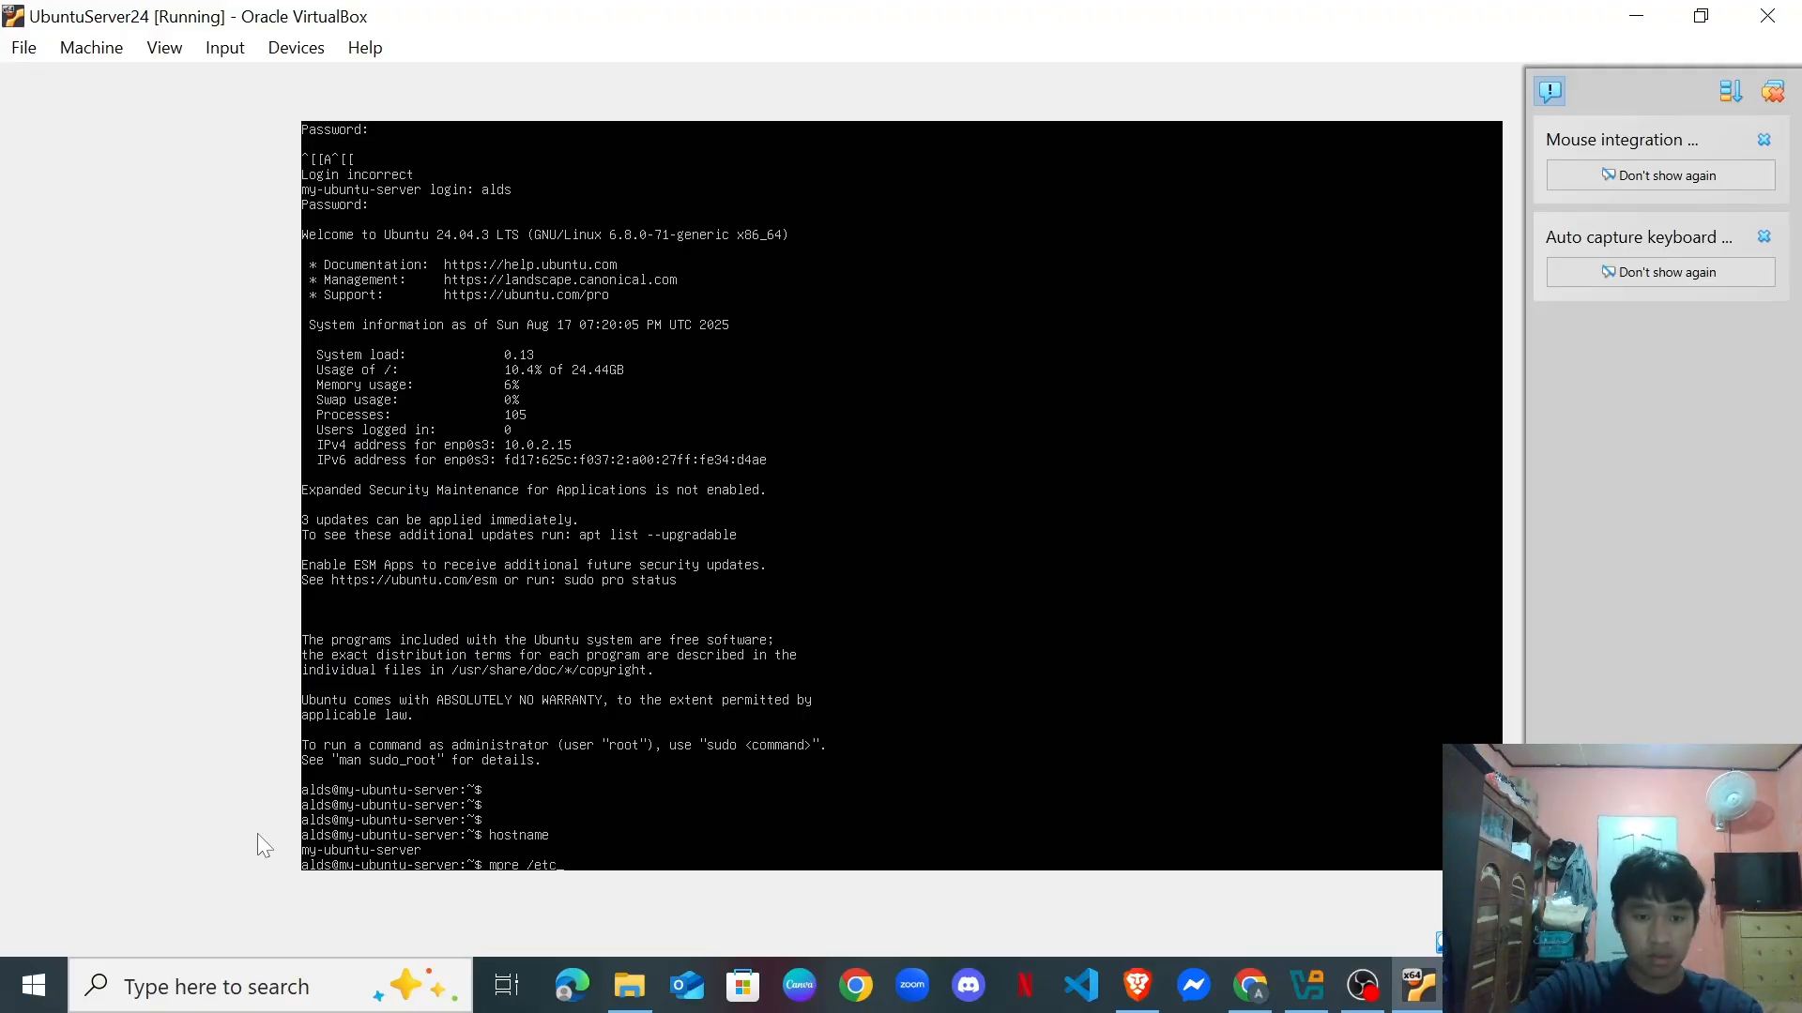
{"action": "type", "text": "/os"}
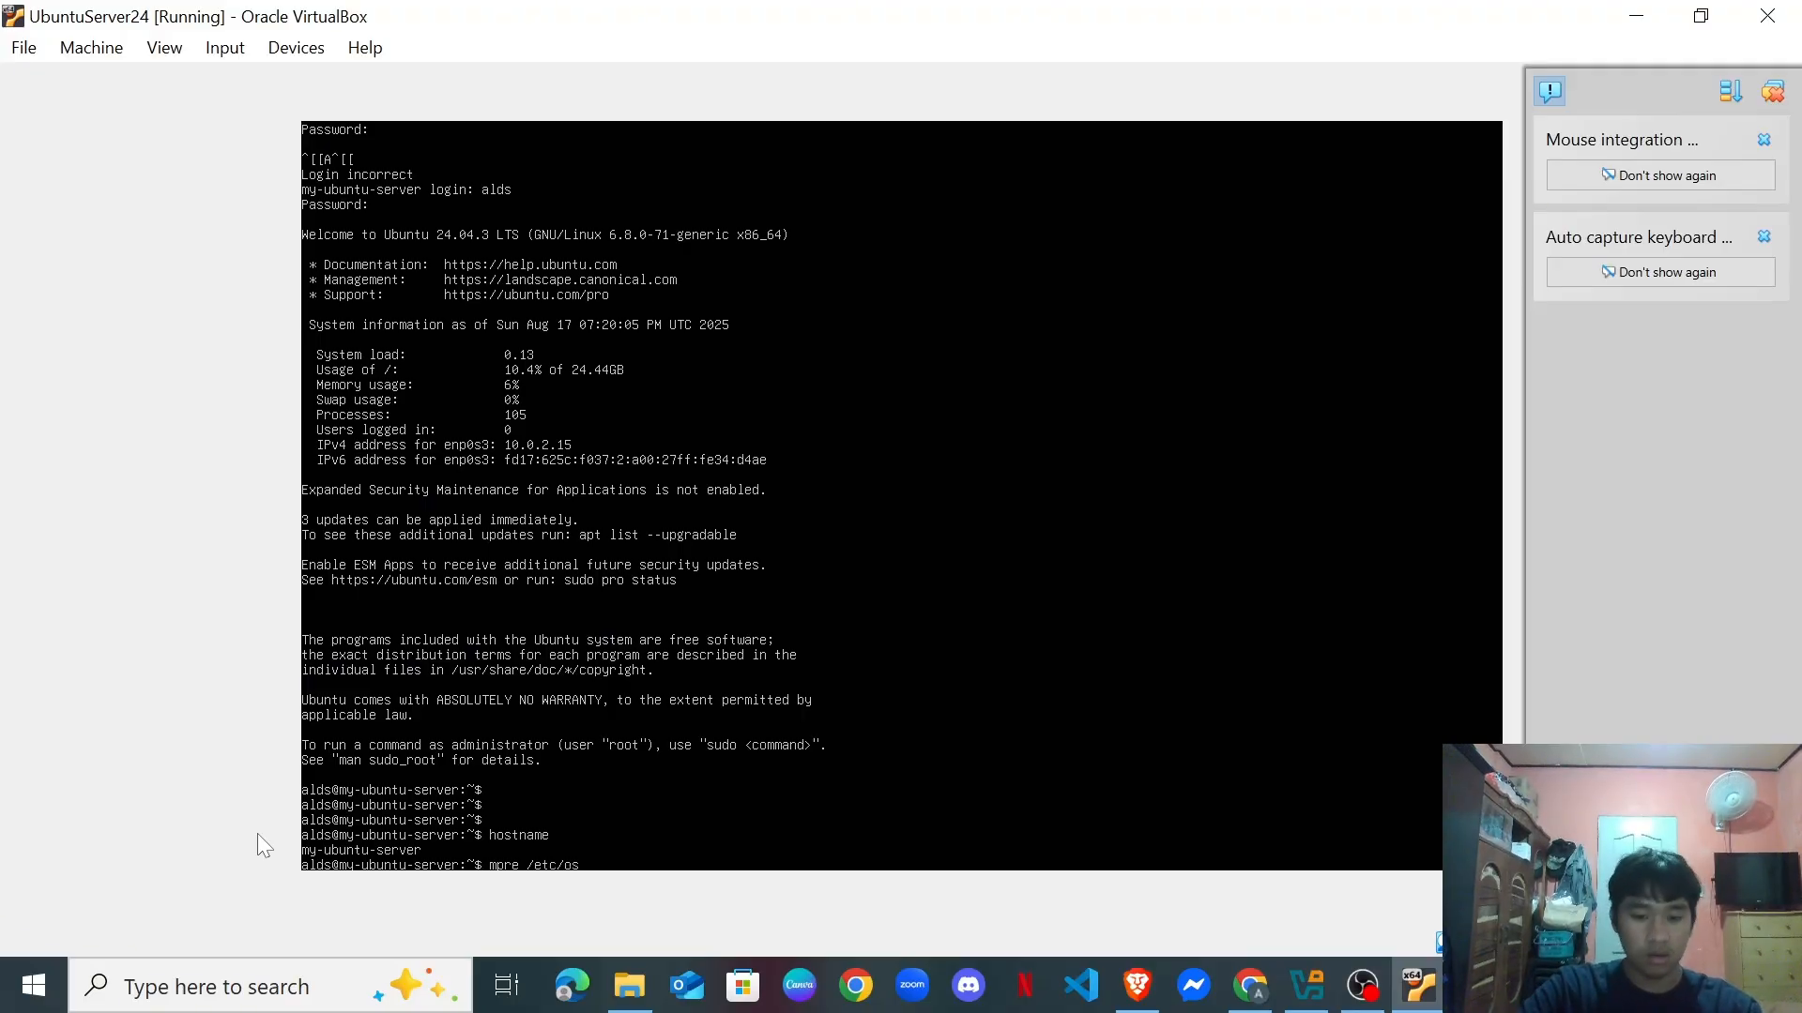
{"action": "type", "text": "-re"}
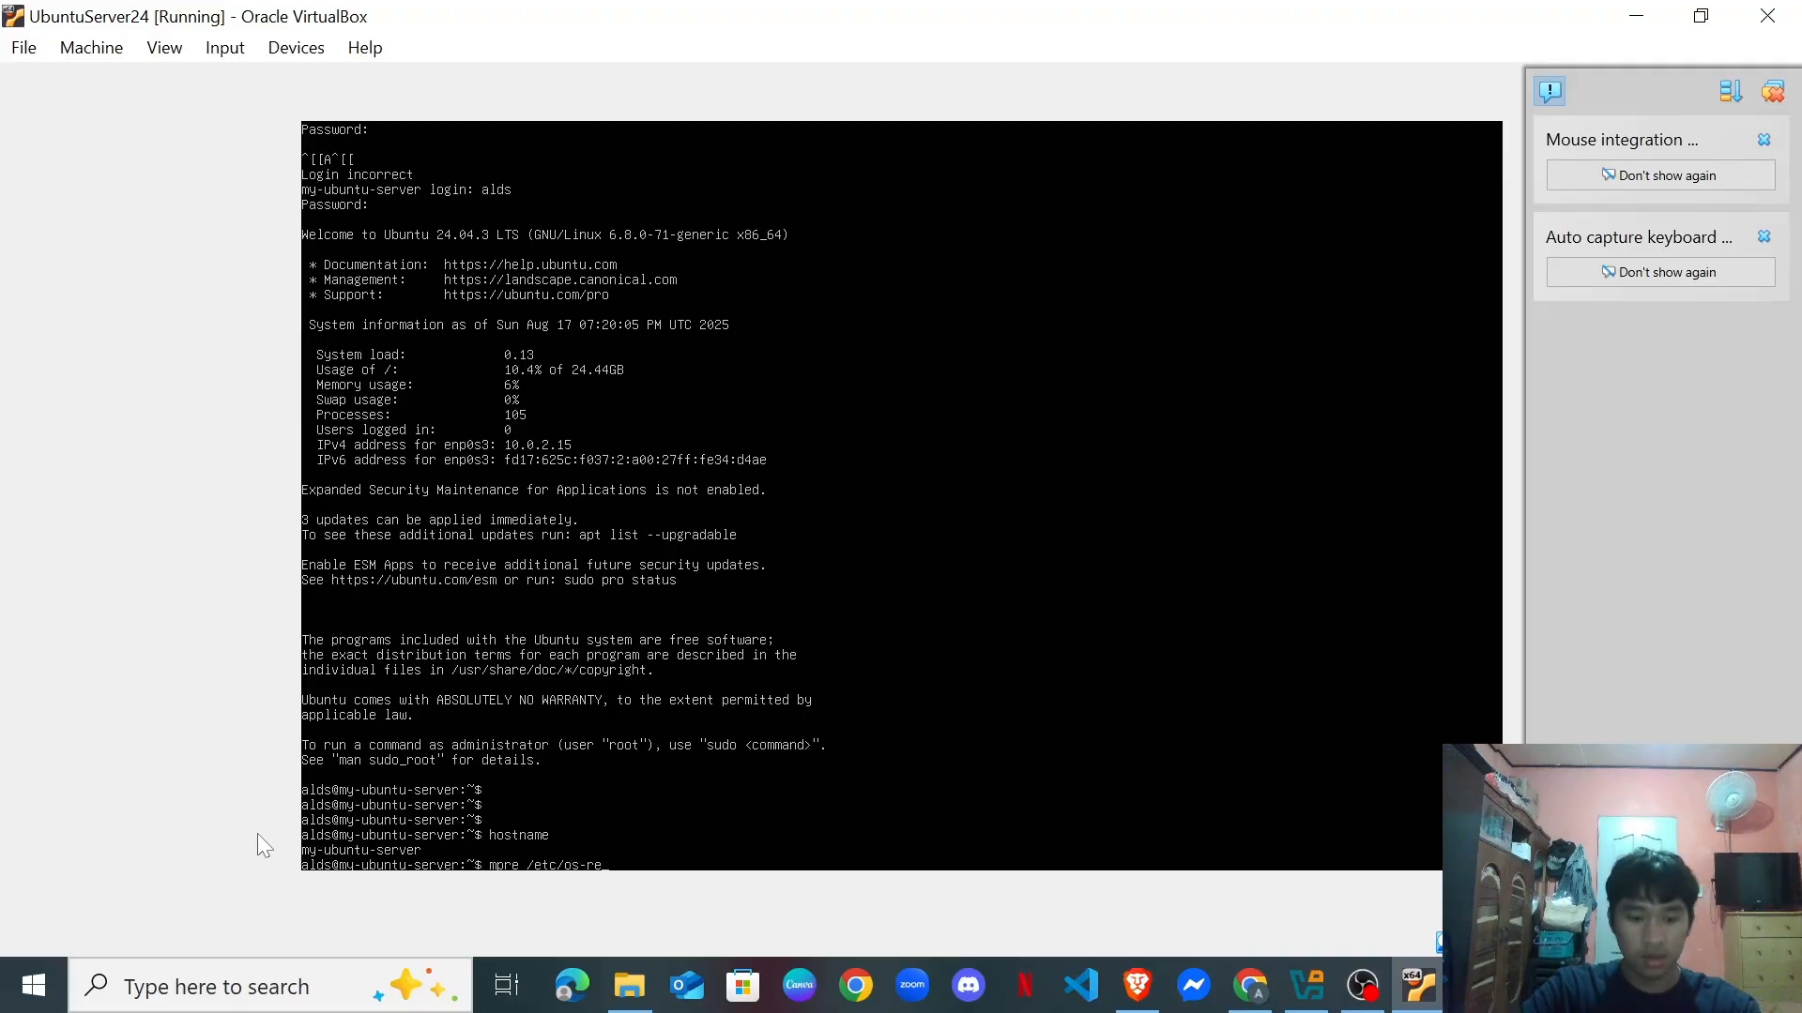
{"action": "type", "text": "lease"}
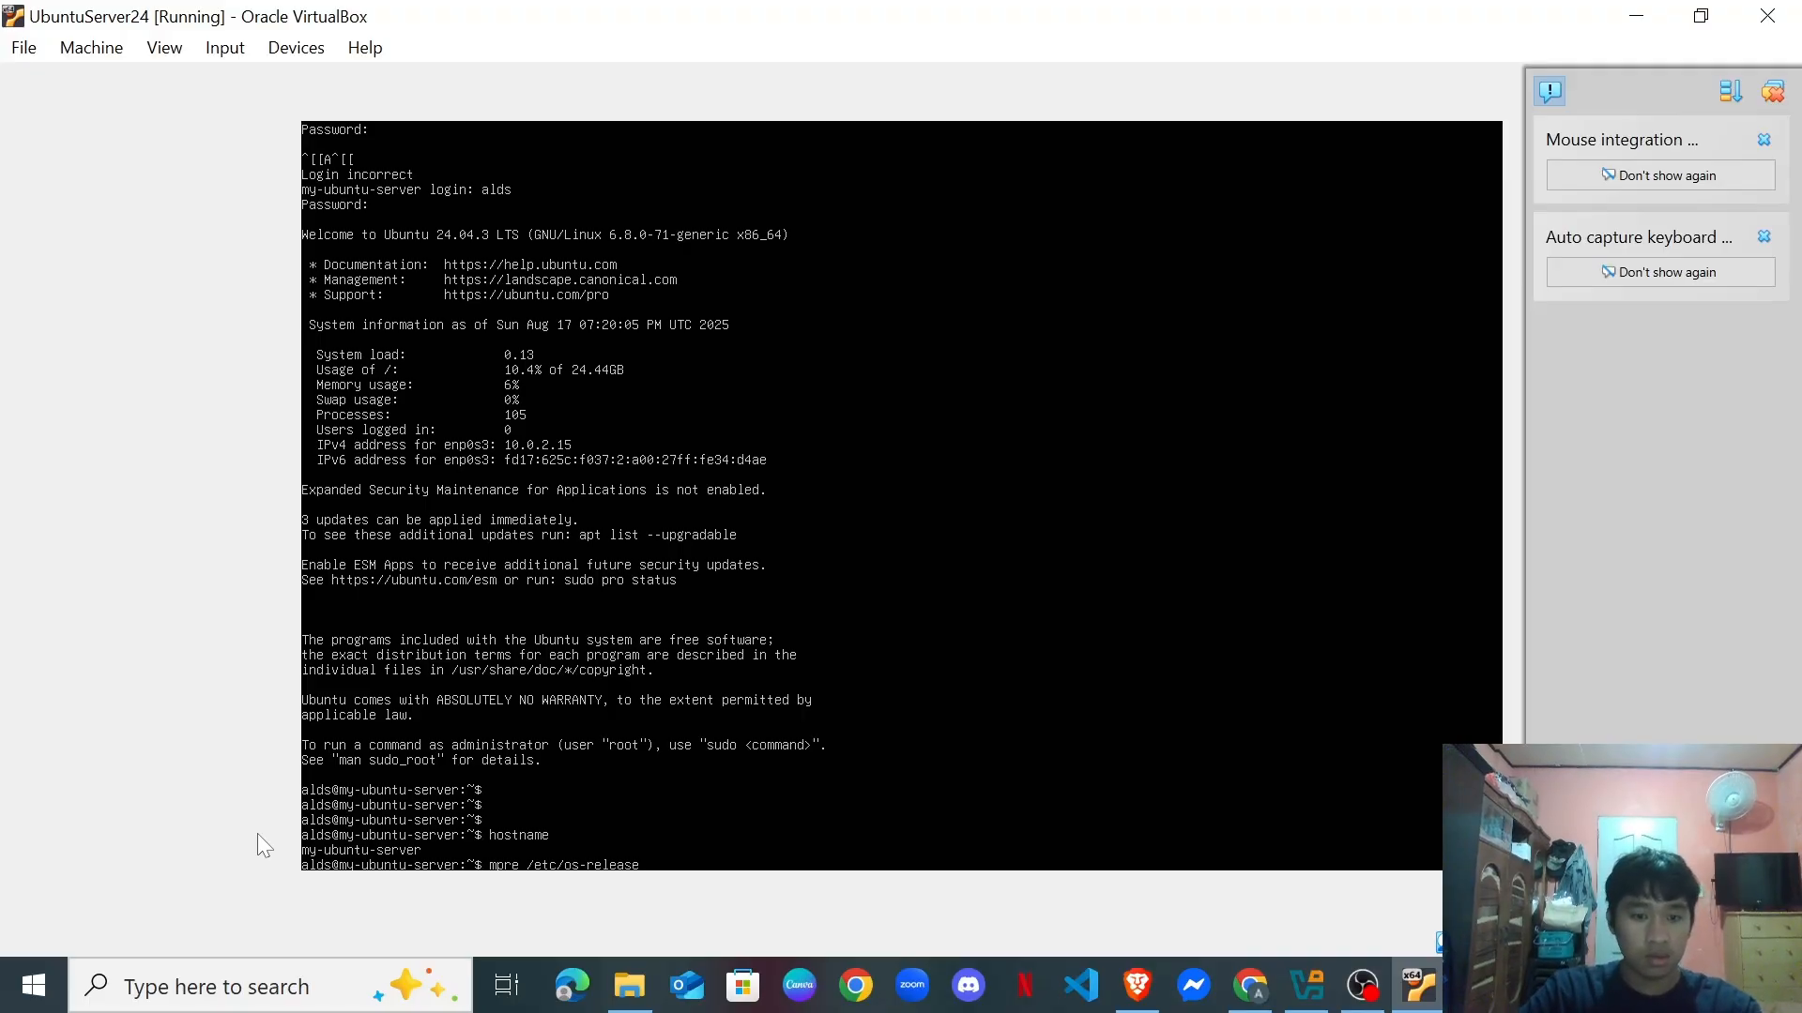
{"action": "key", "text": "Return"}
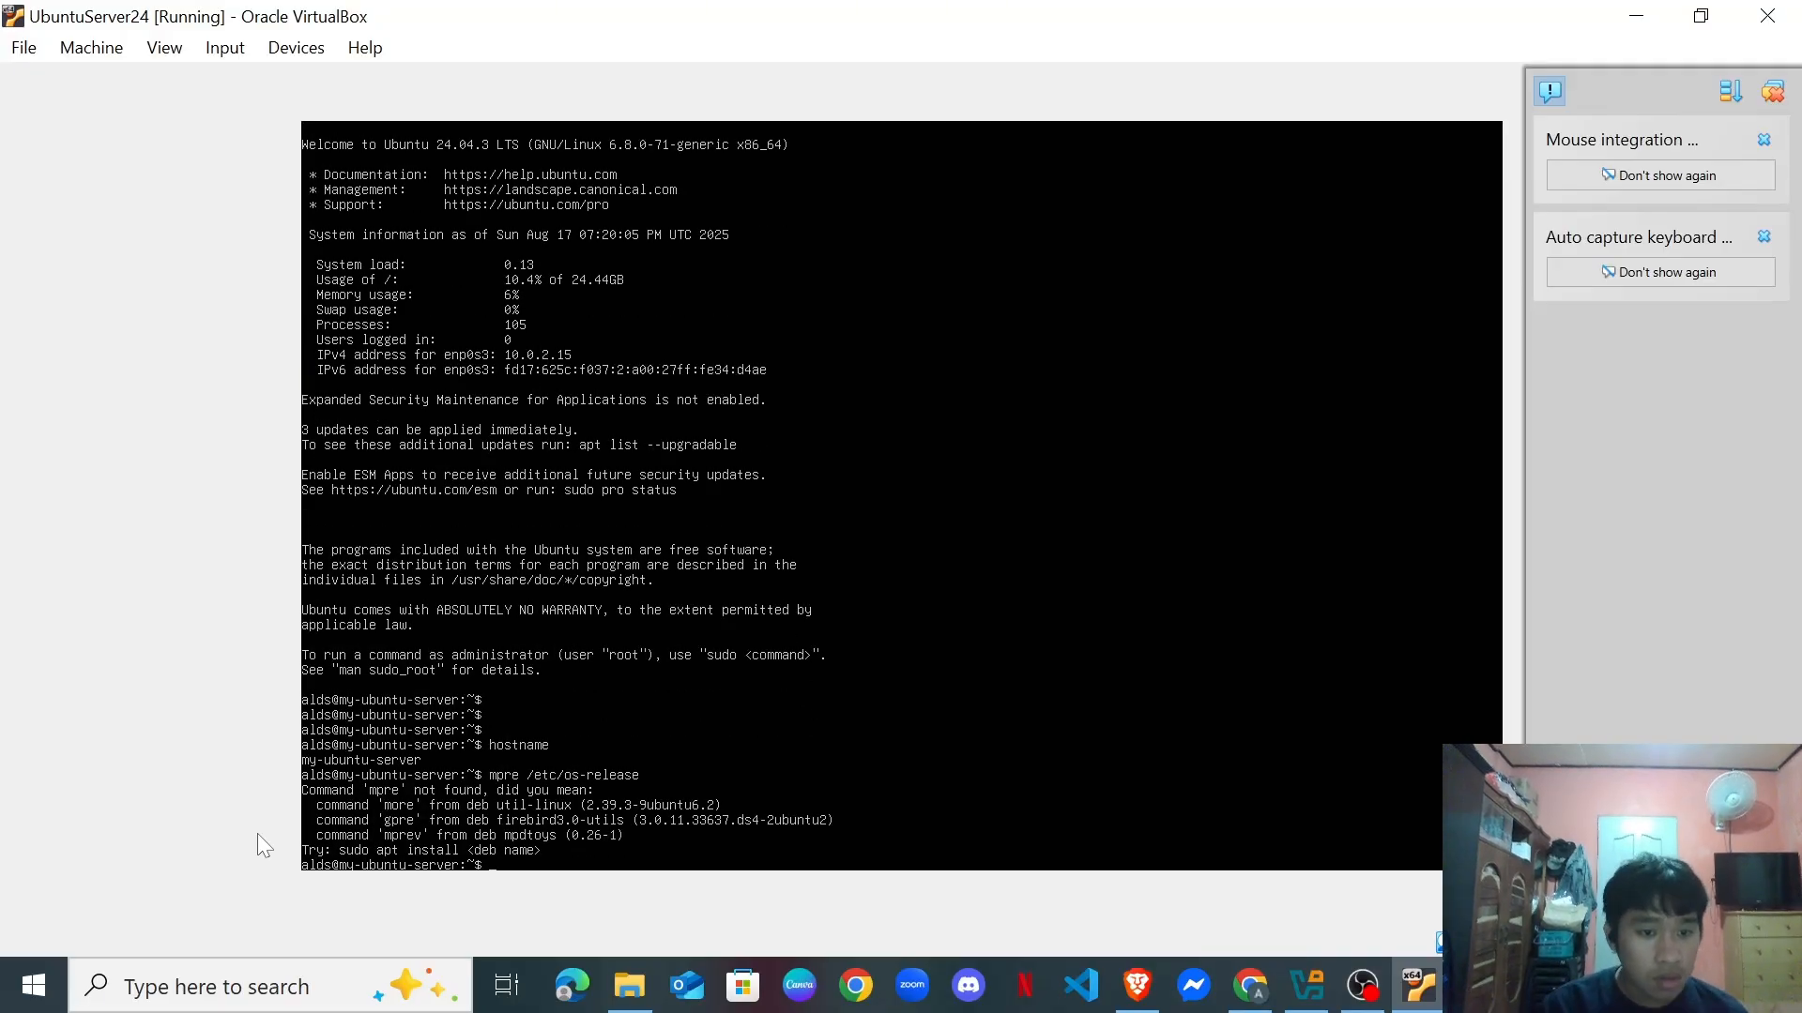